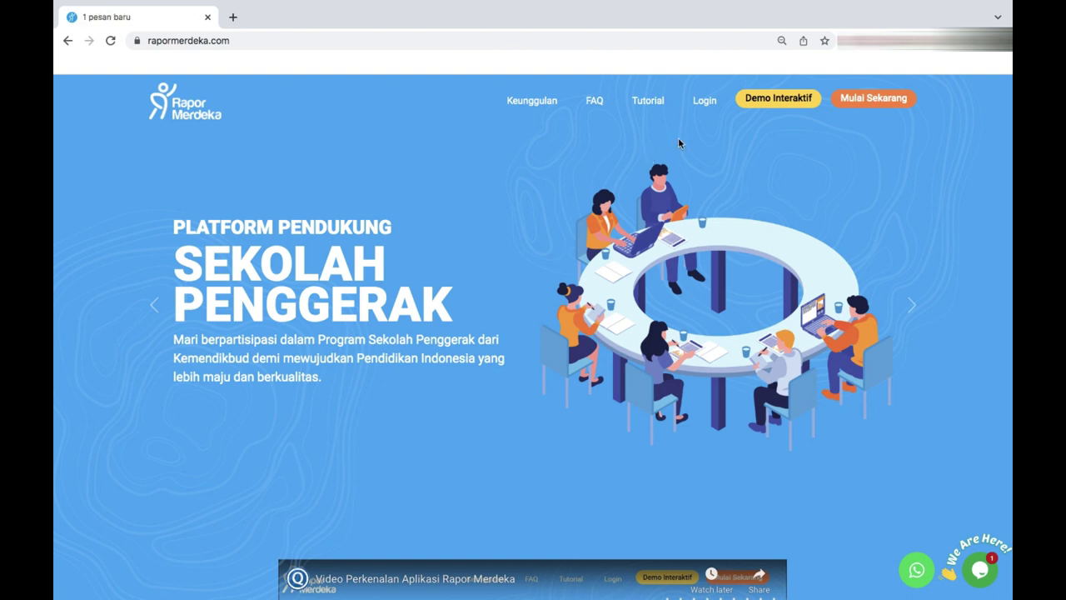
Log in to the Rapor Merdeka site and look over the operator dashboard, including the tutorial videos.
{"action": "left_click", "coordinate": [705, 101]}
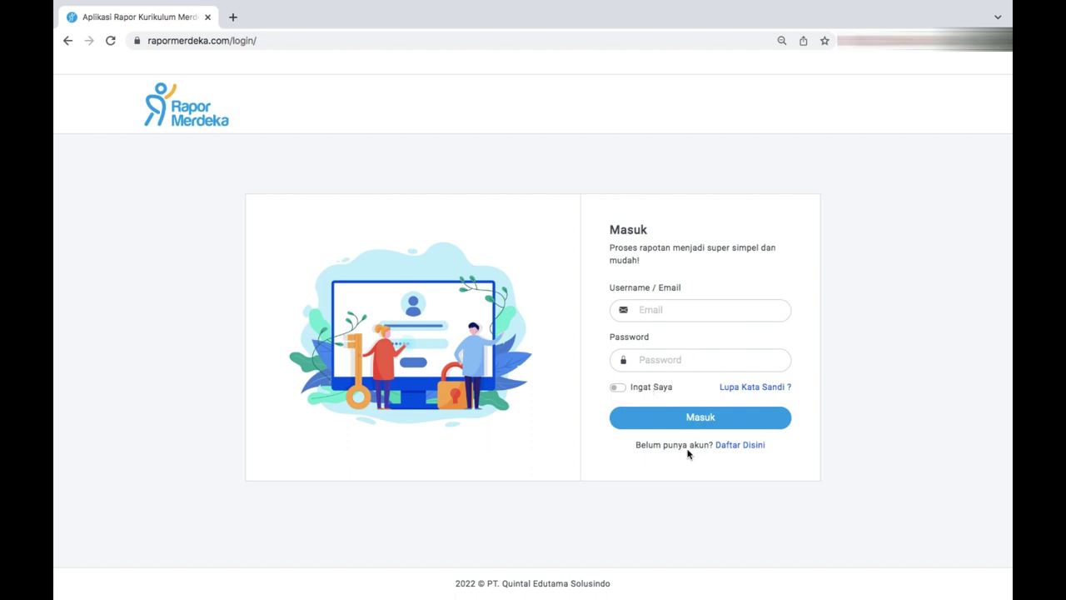
{"action": "left_click", "coordinate": [690, 423]}
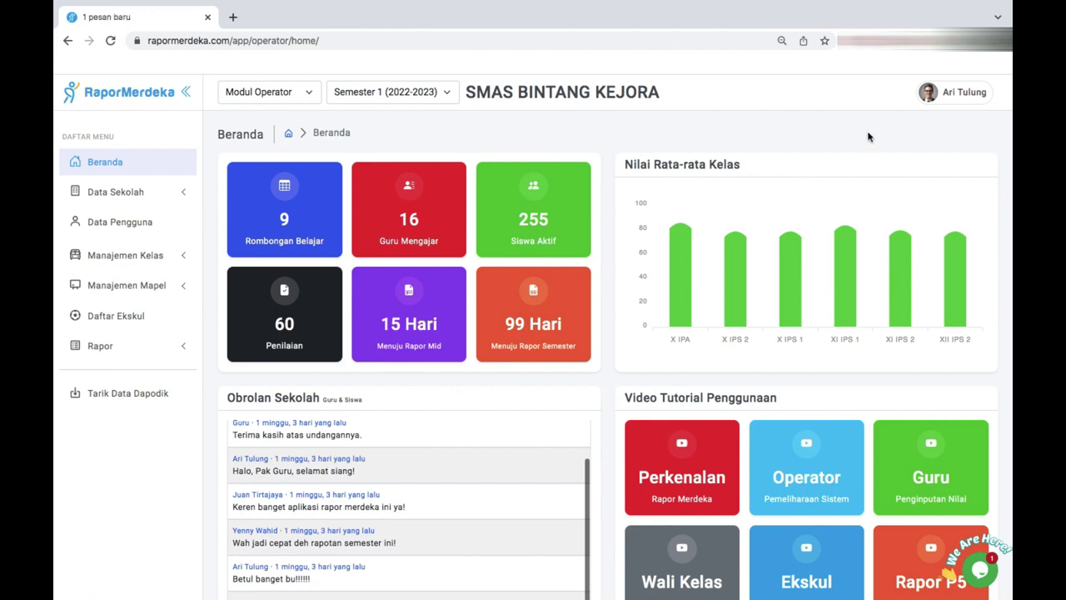
{"action": "scroll", "coordinate": [439, 471], "scroll_direction": "down", "scroll_amount": 1}
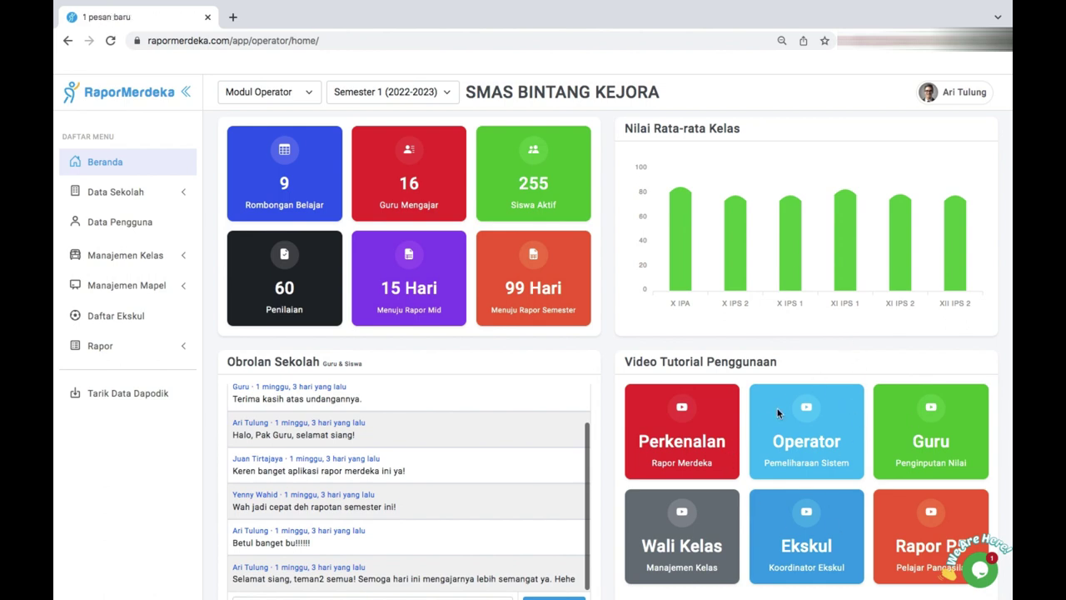
{"action": "scroll", "coordinate": [717, 392], "scroll_direction": "up", "scroll_amount": 1}
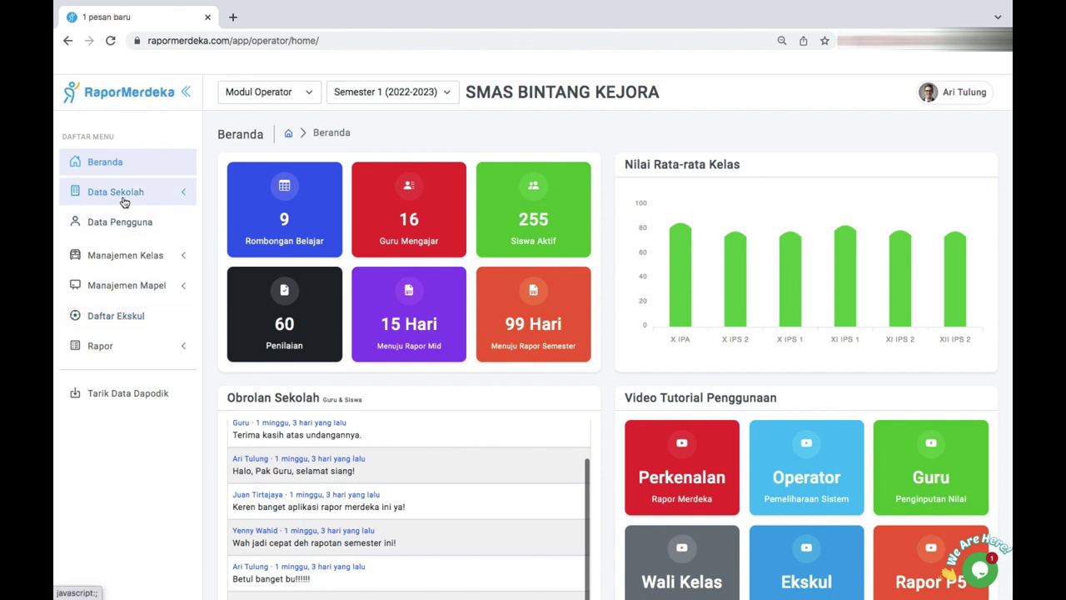
Open the Sekolah page under Data Sekolah and review the school's identity, address and contact details.
{"action": "left_click", "coordinate": [124, 193]}
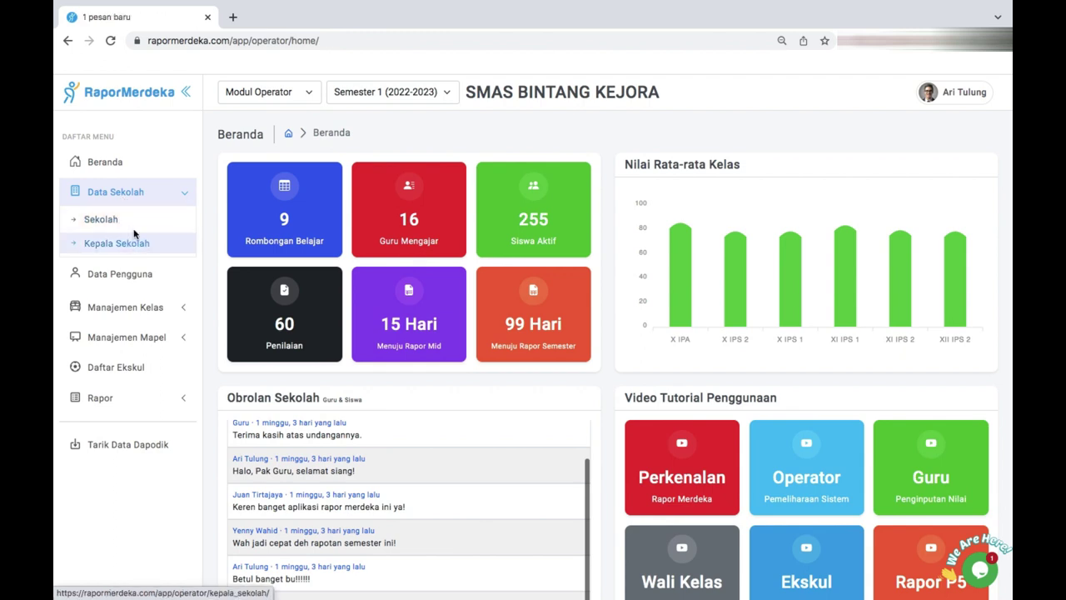
{"action": "left_click", "coordinate": [131, 221]}
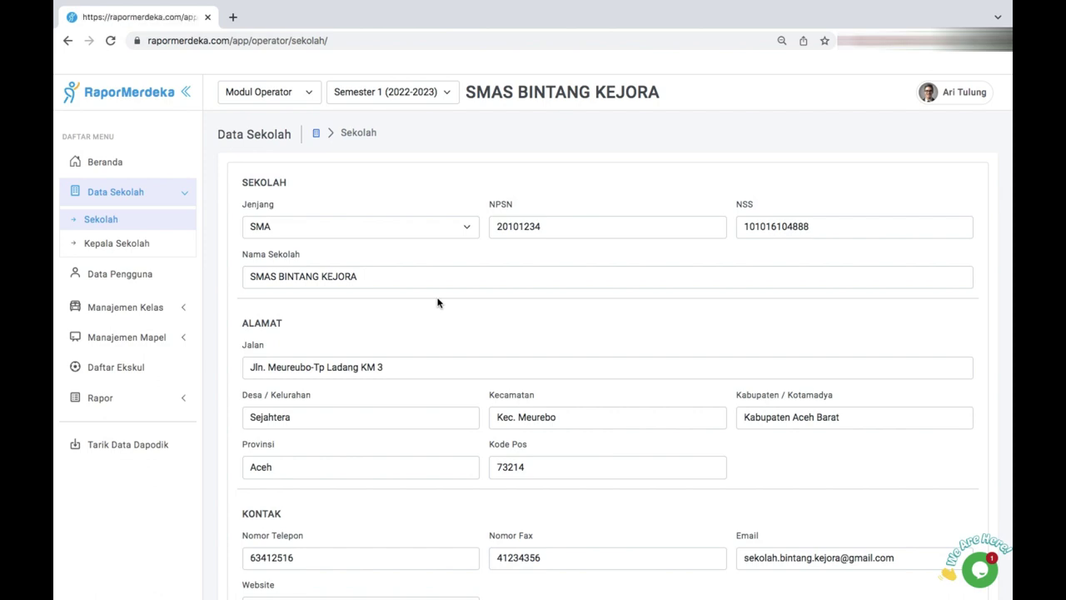
{"action": "scroll", "coordinate": [438, 302], "scroll_direction": "down", "scroll_amount": 2}
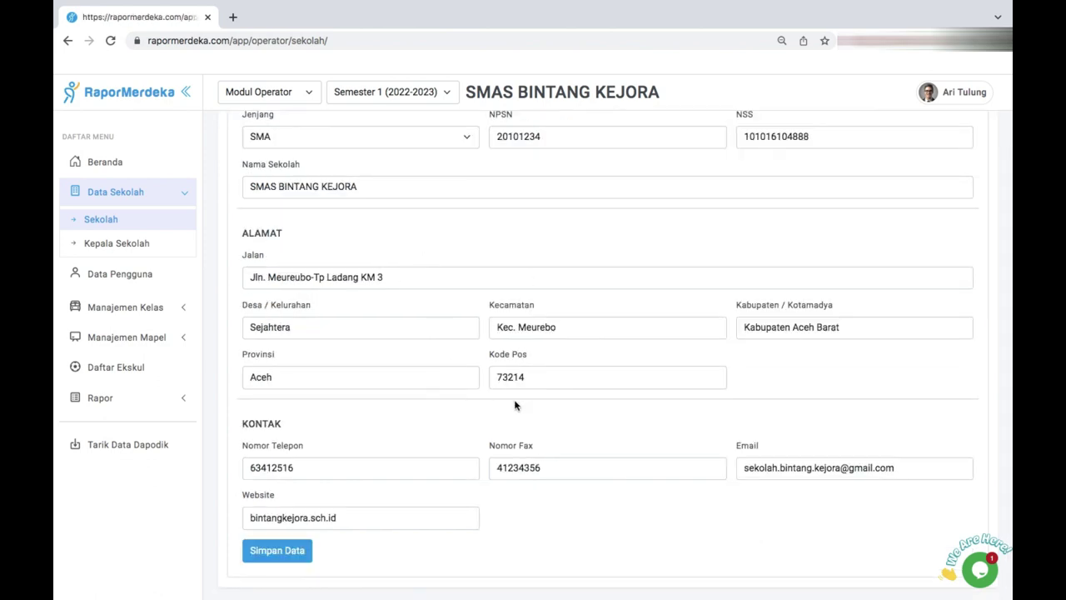
Set the principal's Gelar Depan to "Drs." on the Kepala Sekolah page and save the data.
{"action": "left_click", "coordinate": [150, 249]}
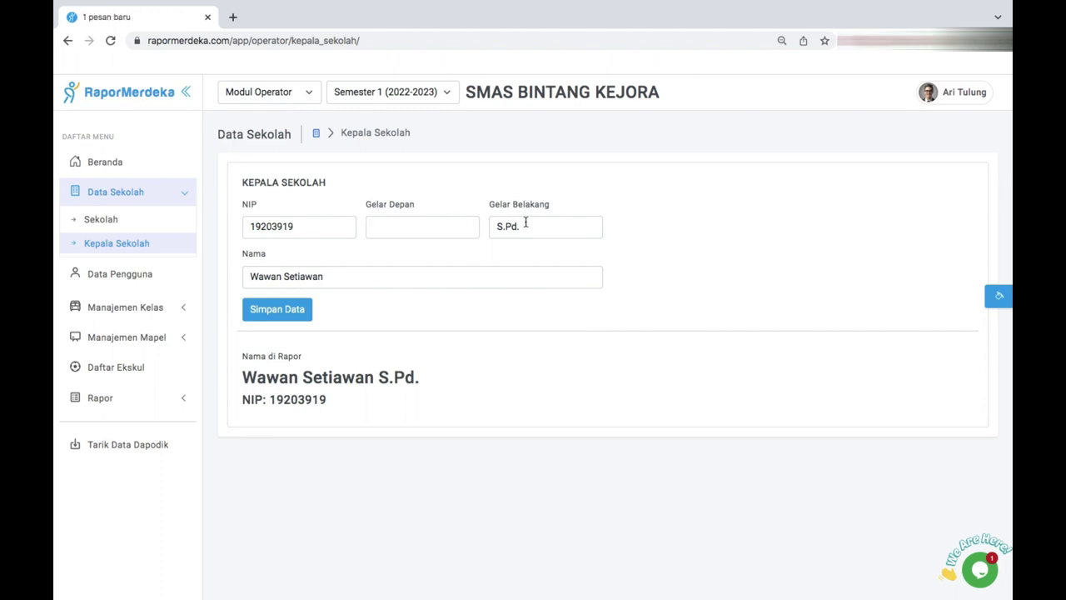
{"action": "left_click", "coordinate": [445, 226]}
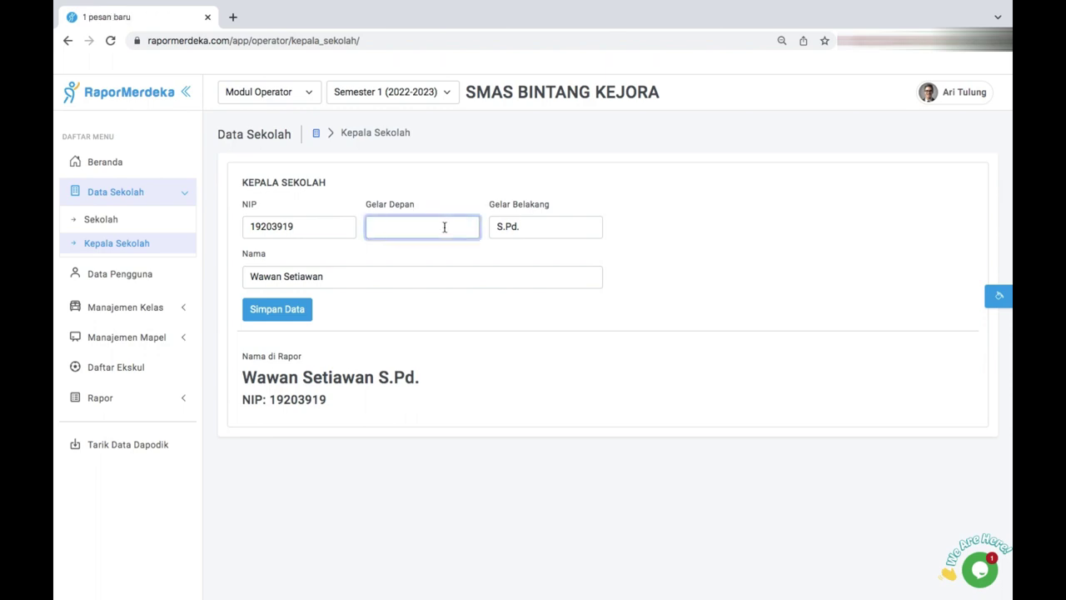
{"action": "type", "text": "Drs."}
{"action": "left_click", "coordinate": [261, 310]}
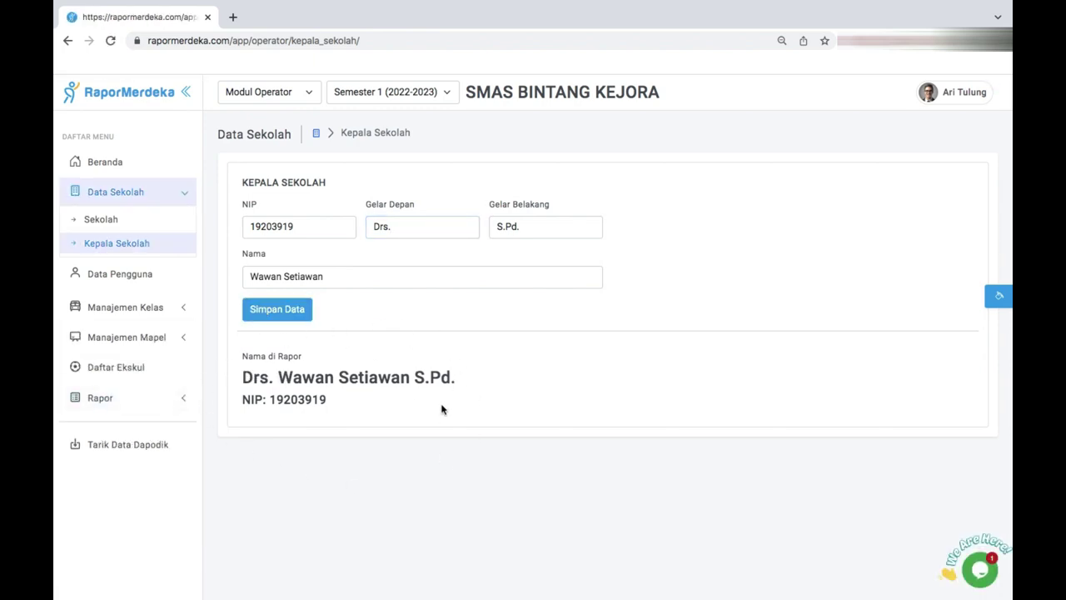
Open Data Pengguna and show the Siswa user list.
{"action": "left_click", "coordinate": [133, 278]}
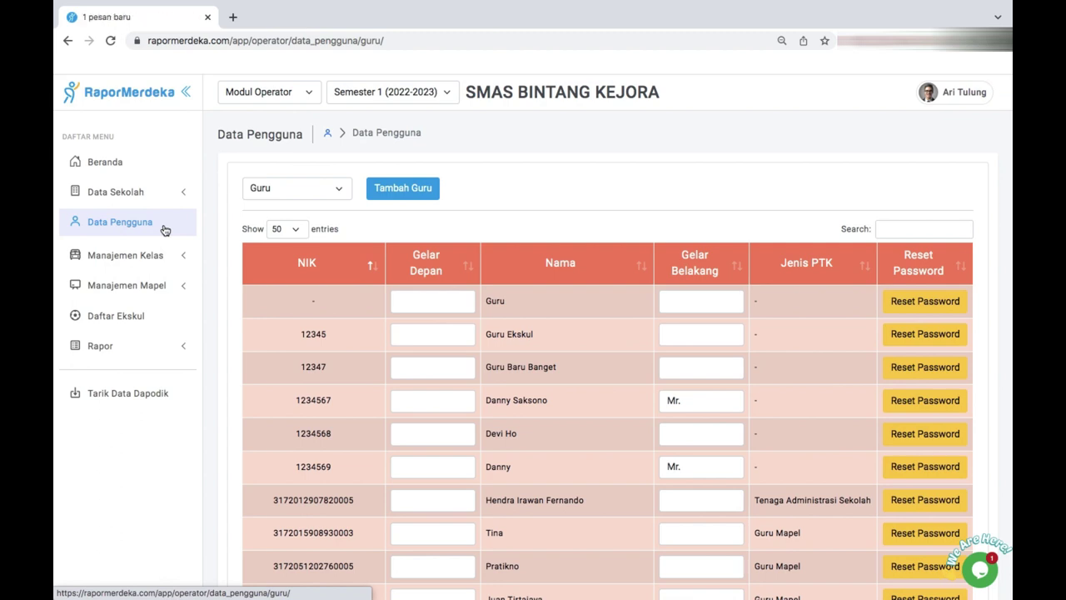
{"action": "left_click", "coordinate": [278, 186]}
{"action": "left_click", "coordinate": [276, 180]}
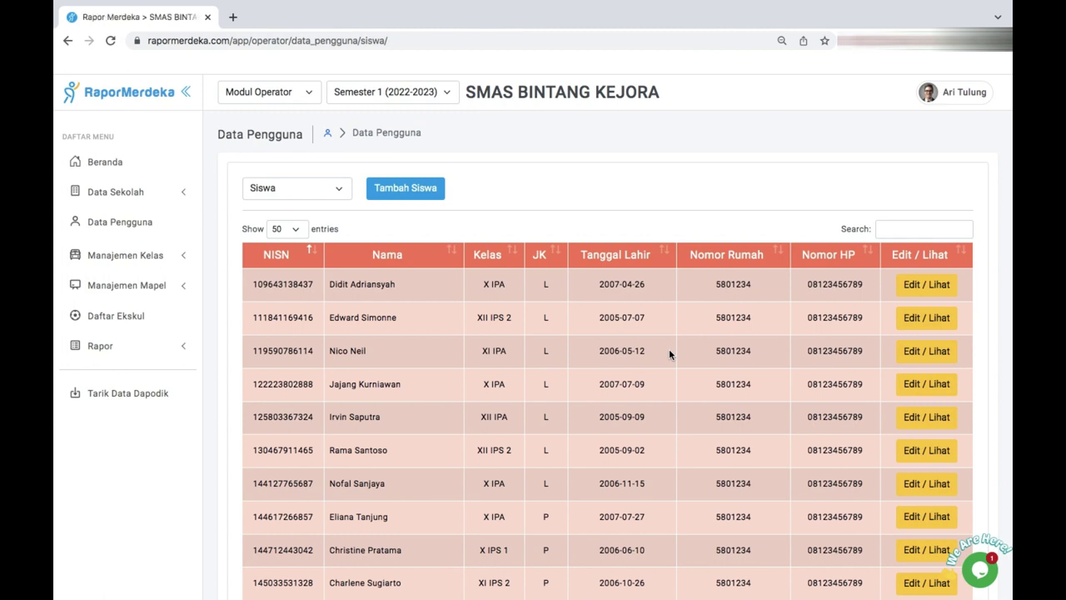
View and close the blank Tambah Siswa form, and open and save the first listed student's record.
{"action": "left_click", "coordinate": [439, 196]}
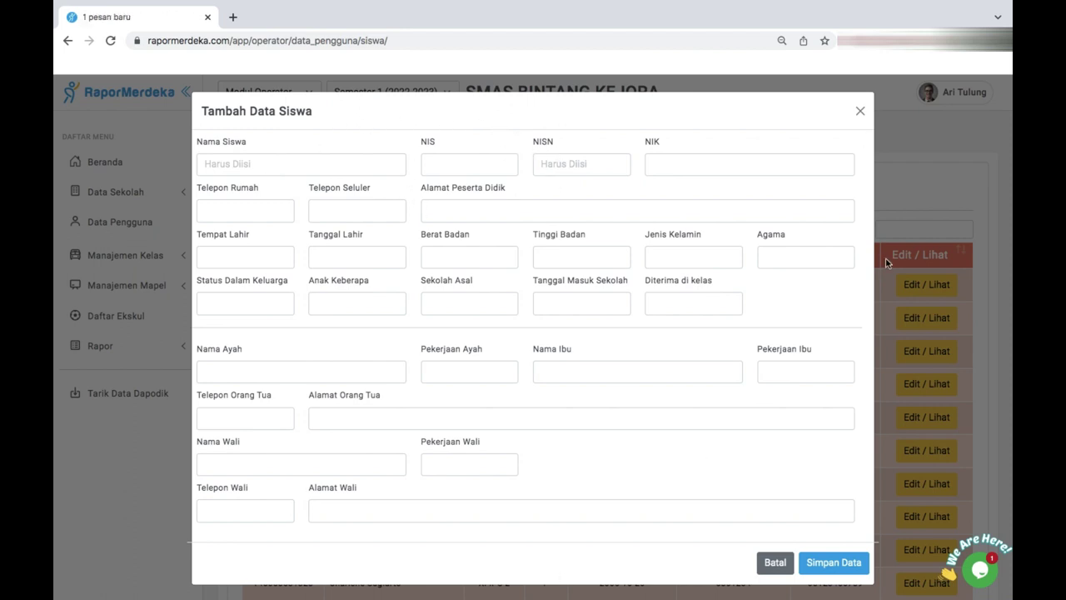
{"action": "left_click", "coordinate": [859, 110]}
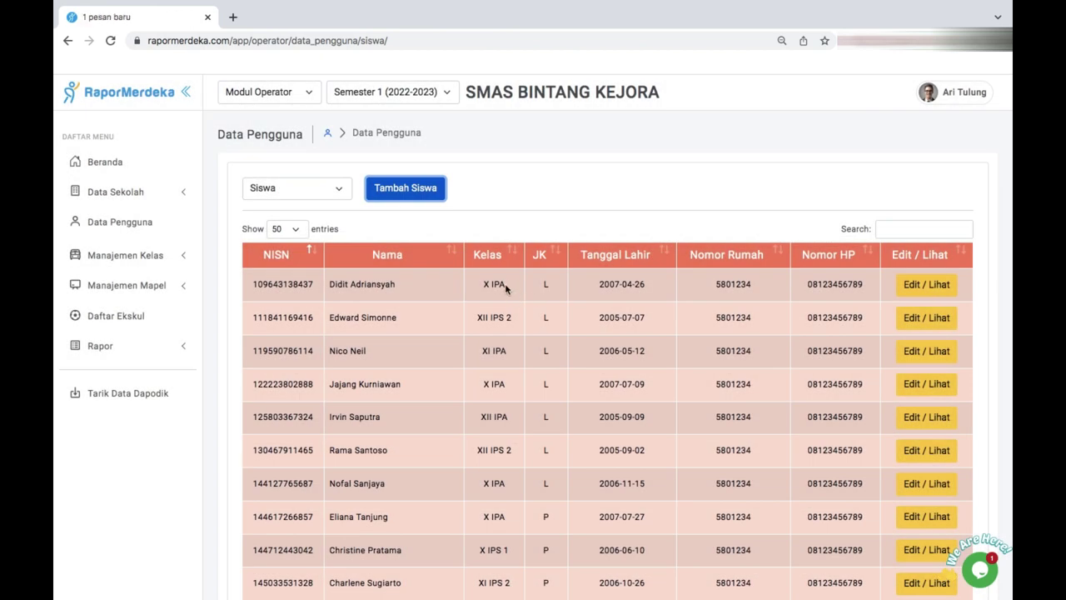
{"action": "left_click", "coordinate": [923, 291]}
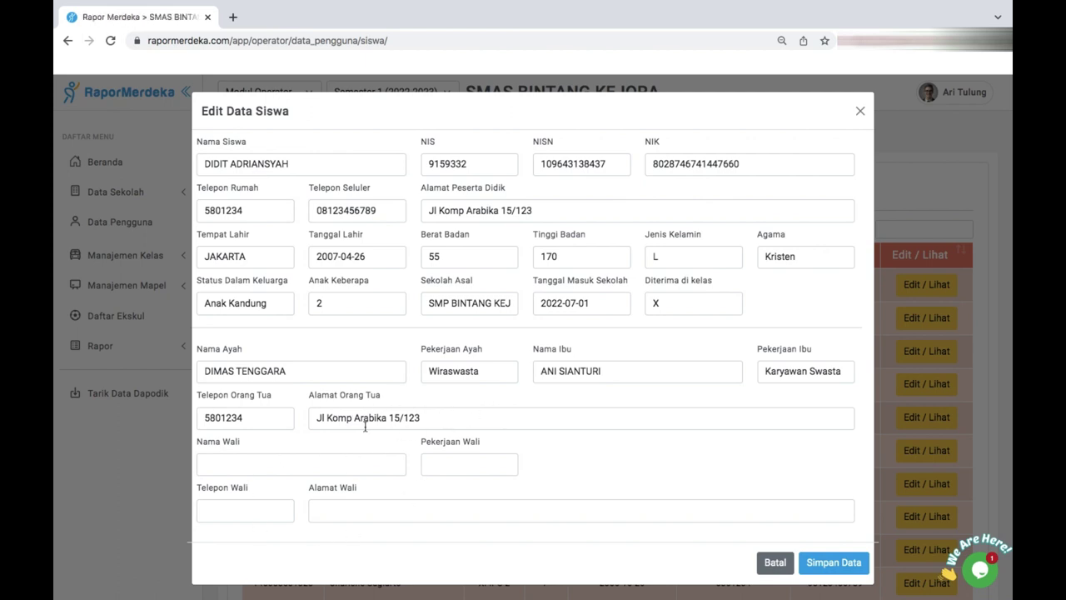
{"action": "left_click", "coordinate": [833, 563]}
Switch the user list to Guru and examine the blank Tambah Guru form and the available user types.
{"action": "left_click", "coordinate": [331, 188]}
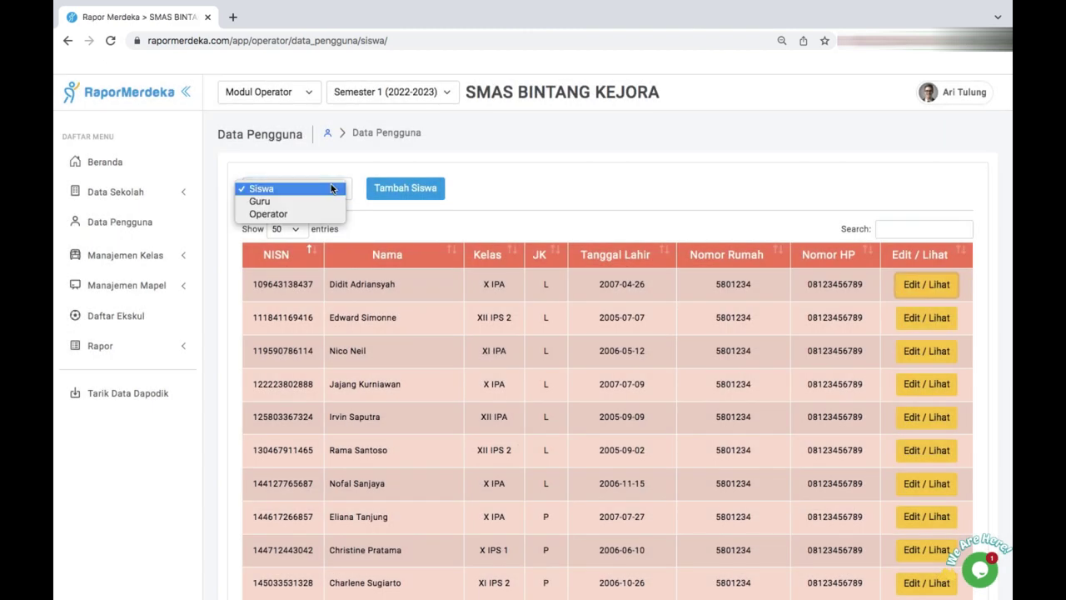
{"action": "left_click", "coordinate": [293, 201]}
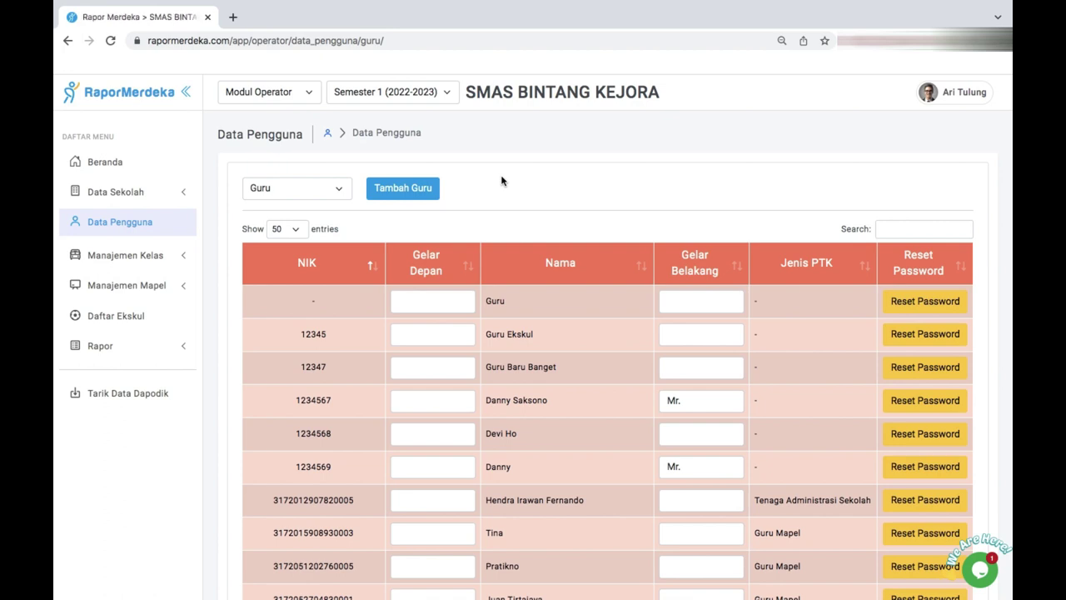
{"action": "left_click", "coordinate": [419, 187]}
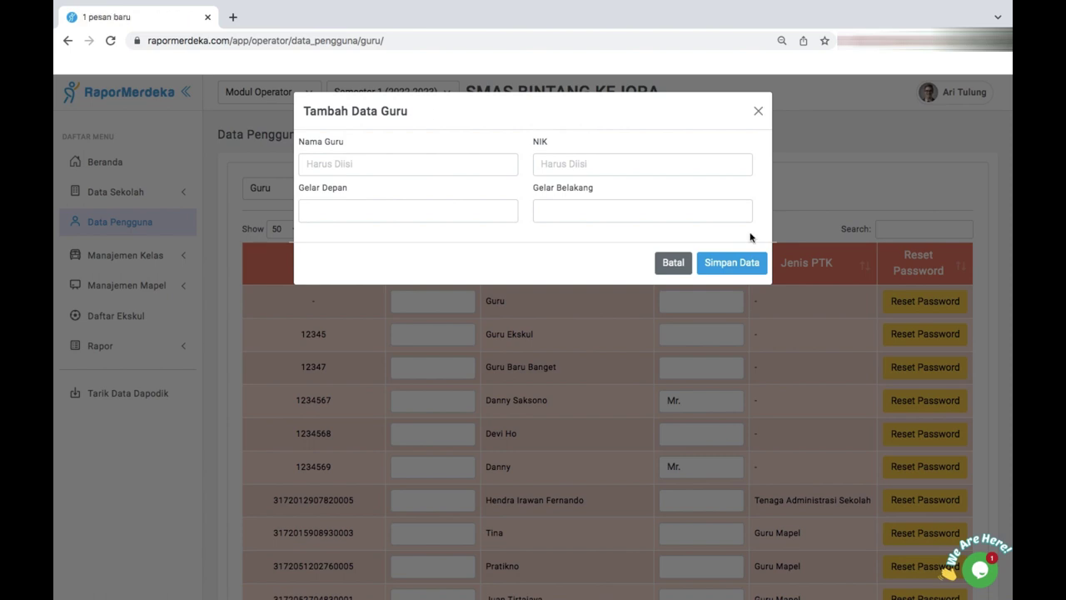
{"action": "left_click", "coordinate": [756, 111]}
{"action": "left_click", "coordinate": [343, 194]}
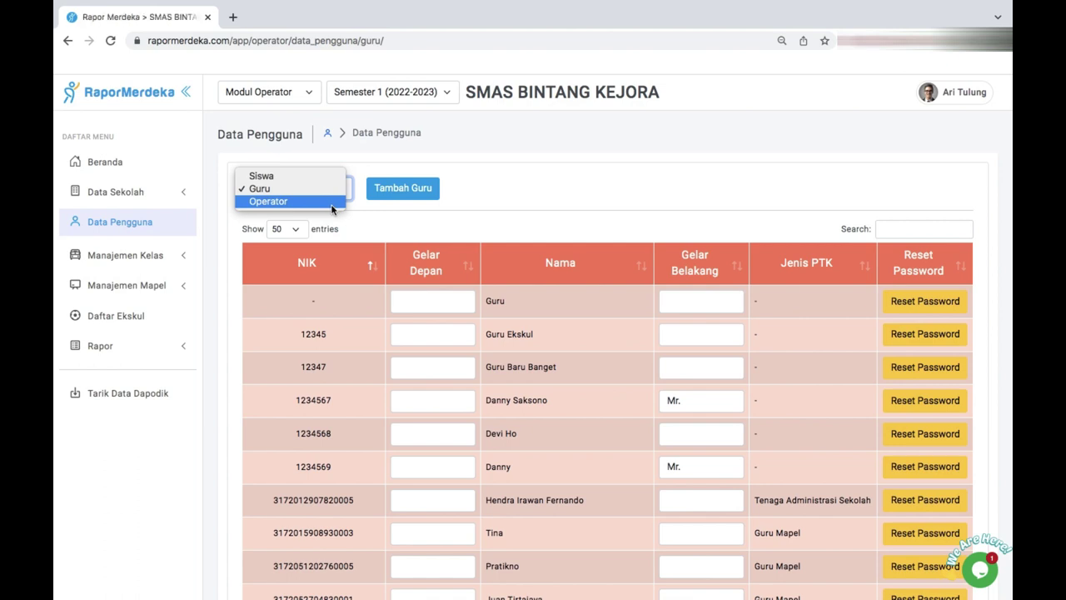
{"action": "left_click", "coordinate": [219, 254]}
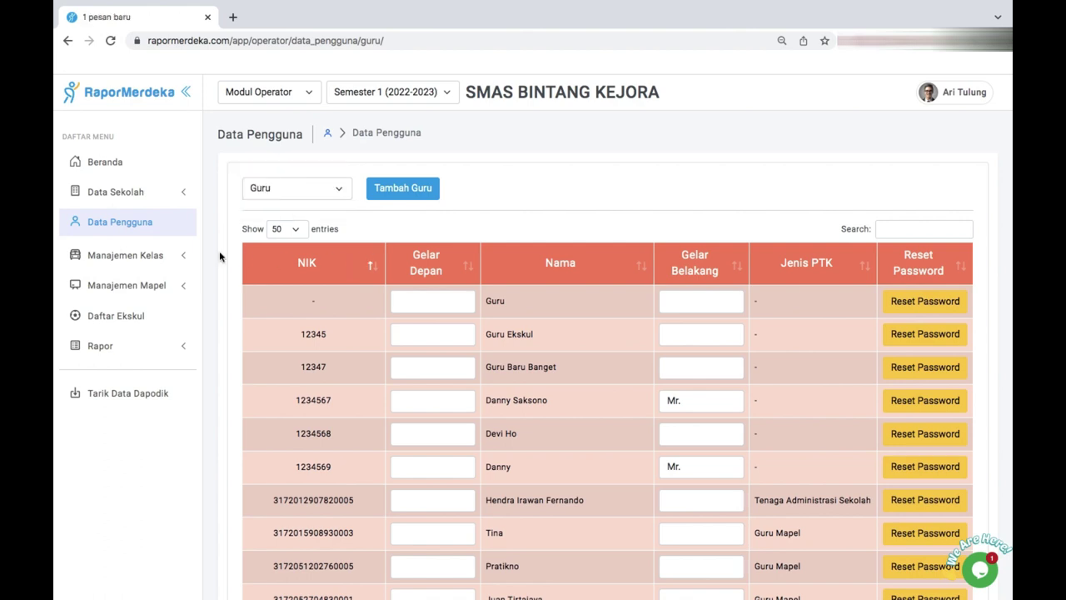
Open the Peserta Didik transfer form for class X IPS 2 and add the third-listed X IPA student to that class.
{"action": "left_click", "coordinate": [152, 259]}
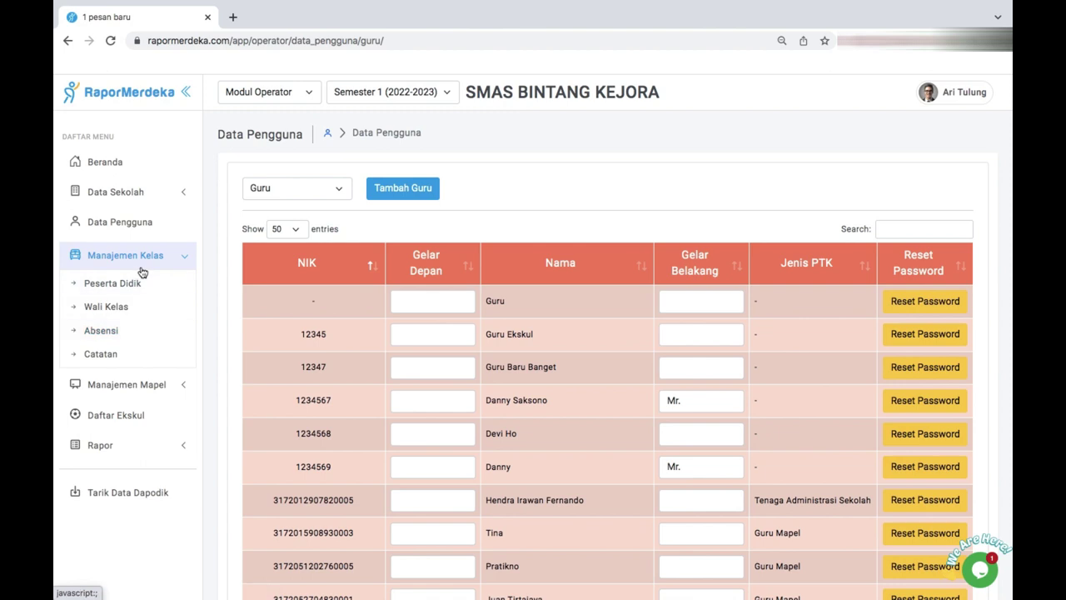
{"action": "left_click", "coordinate": [137, 288]}
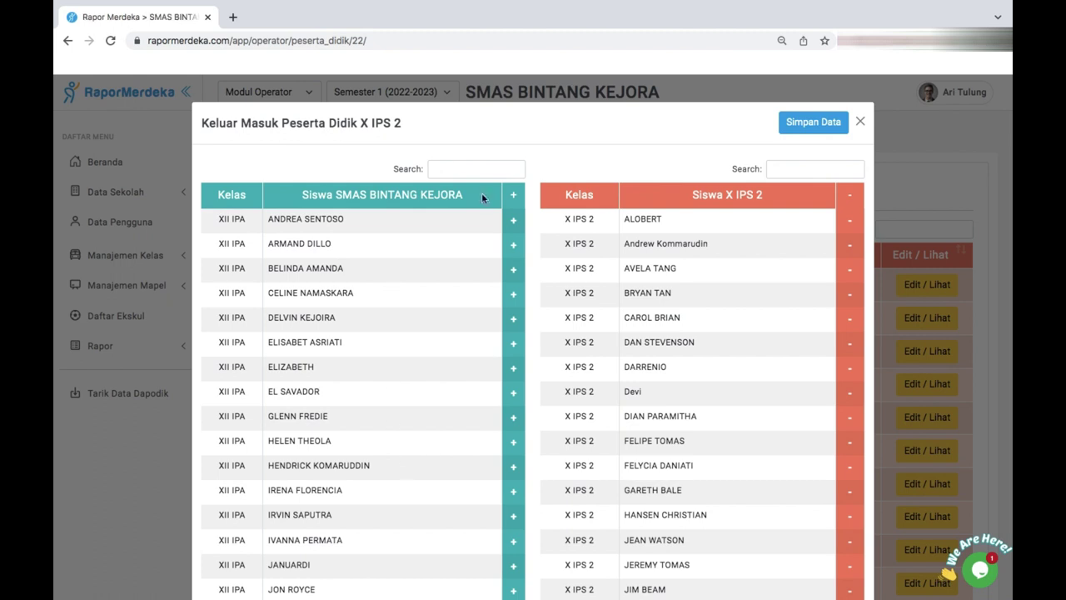
{"action": "left_click", "coordinate": [446, 168]}
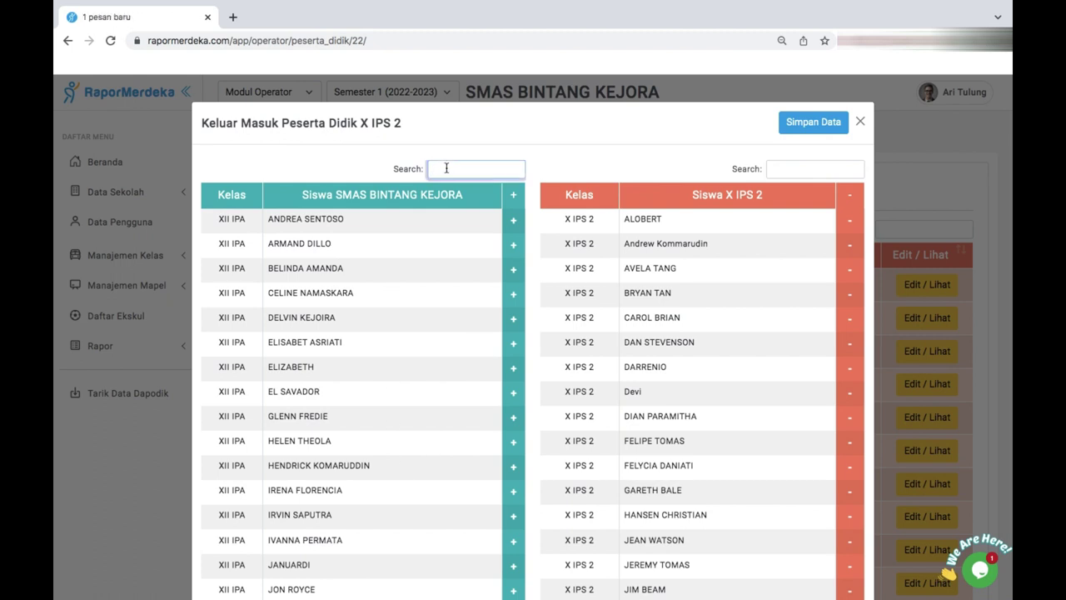
{"action": "scroll", "coordinate": [272, 454], "scroll_direction": "down", "scroll_amount": 15}
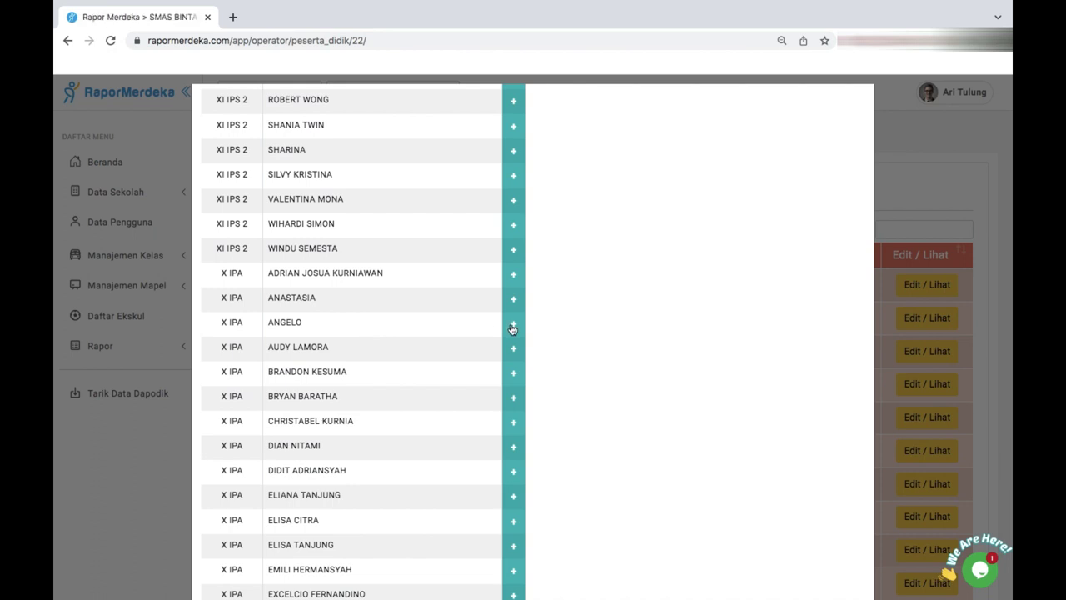
{"action": "scroll", "coordinate": [512, 329], "scroll_direction": "up", "scroll_amount": 15}
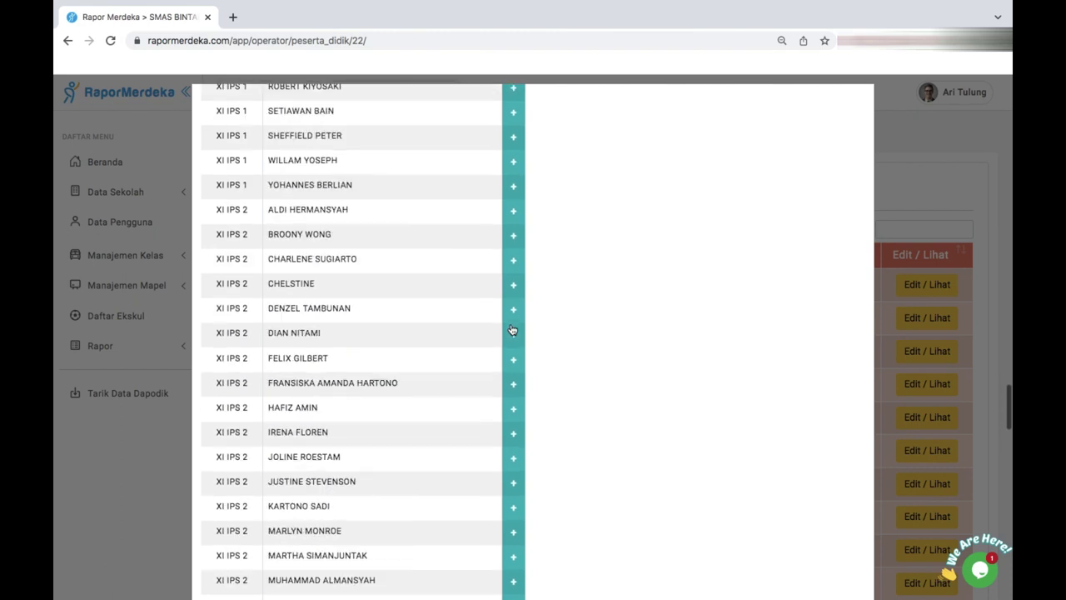
{"action": "scroll", "coordinate": [512, 329], "scroll_direction": "up", "scroll_amount": 15}
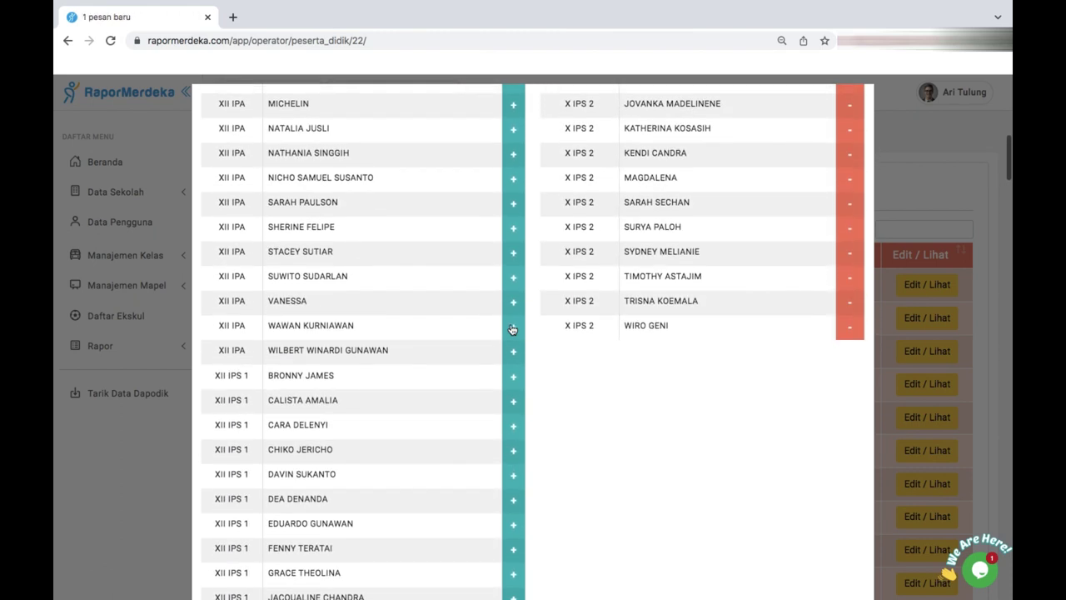
{"action": "scroll", "coordinate": [513, 329], "scroll_direction": "up", "scroll_amount": 2}
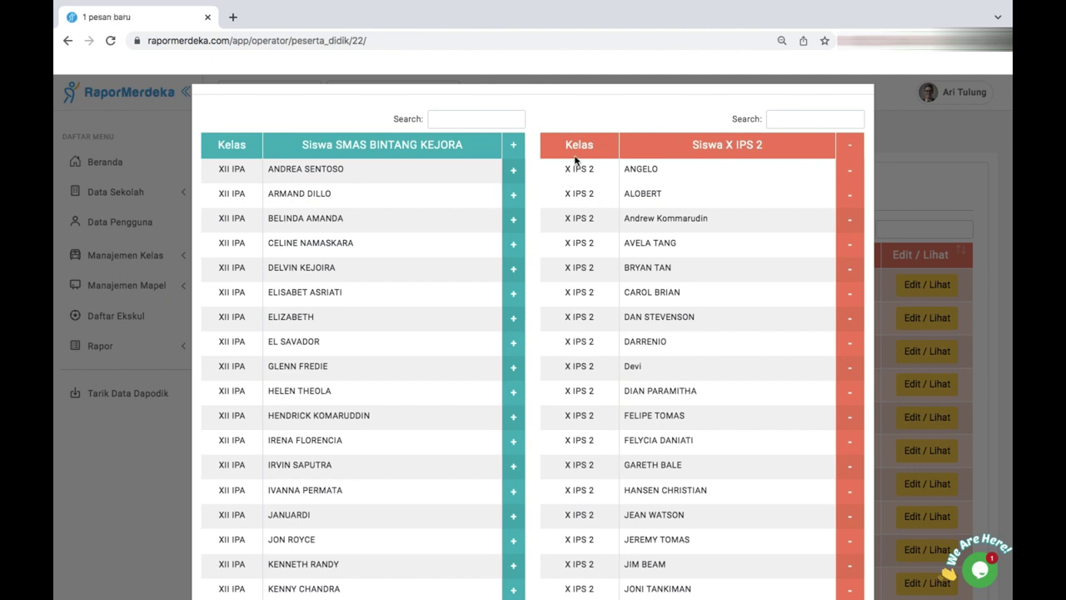
Remove the third student in the X IPS 2 roster from the class and save the transfers.
{"action": "scroll", "coordinate": [650, 208], "scroll_direction": "down", "scroll_amount": 2}
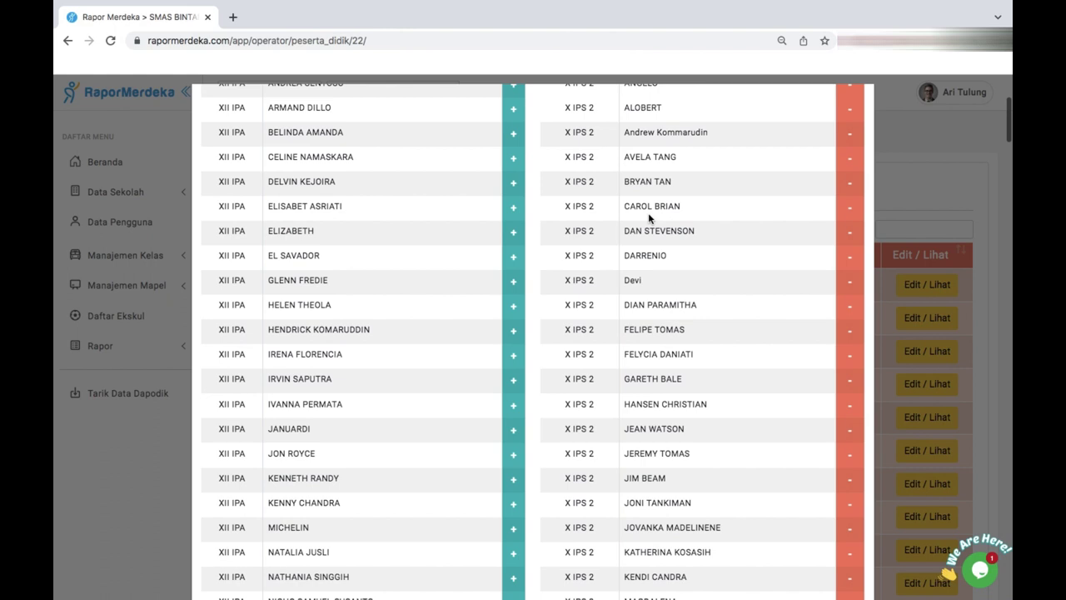
{"action": "scroll", "coordinate": [648, 215], "scroll_direction": "up", "scroll_amount": 1}
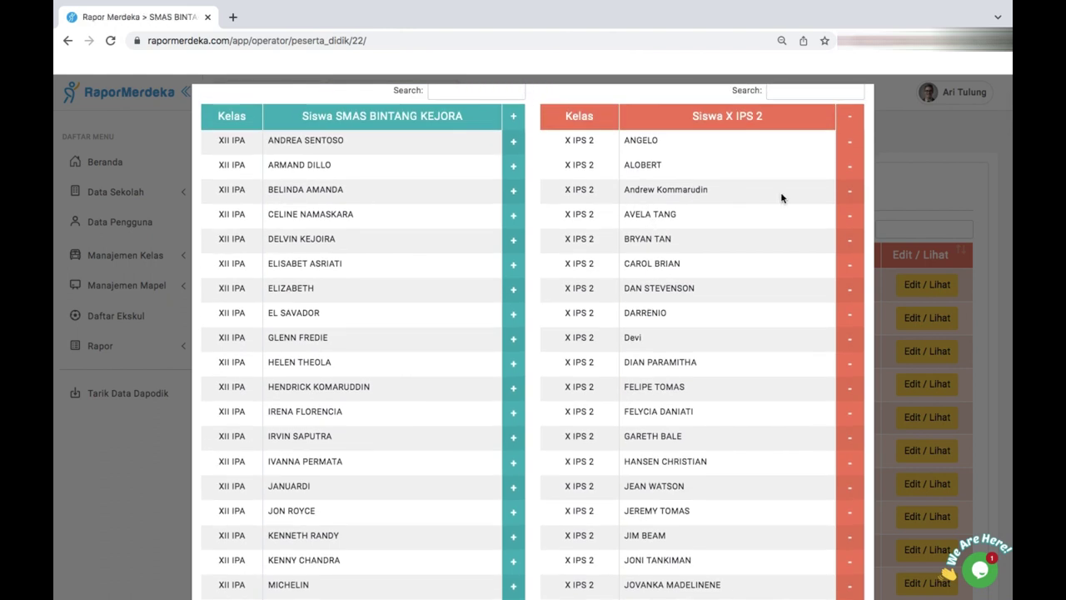
{"action": "left_click", "coordinate": [852, 198]}
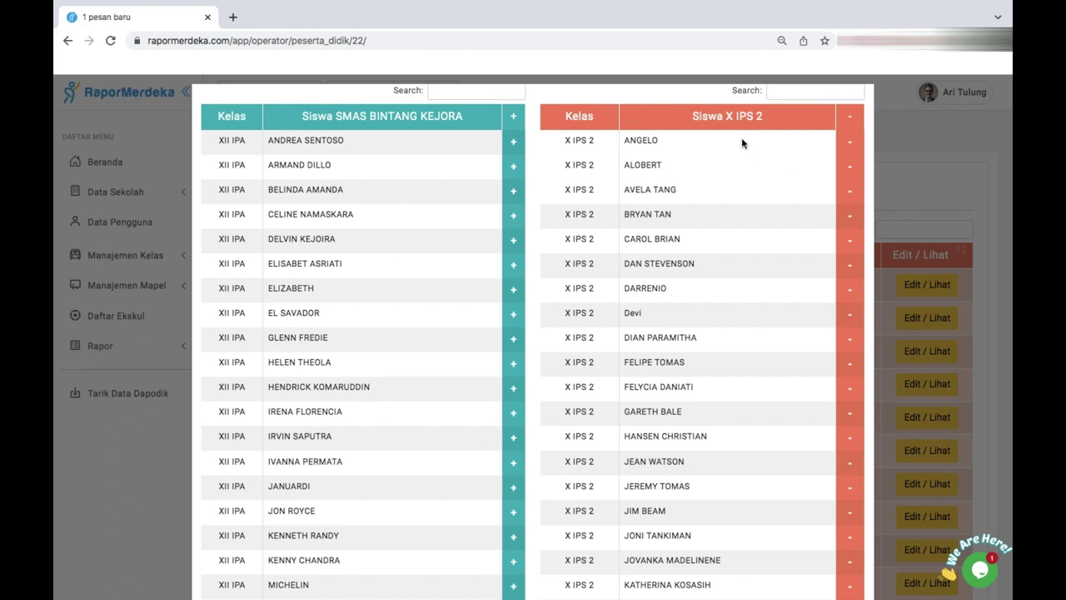
{"action": "scroll", "coordinate": [744, 143], "scroll_direction": "up", "scroll_amount": 2}
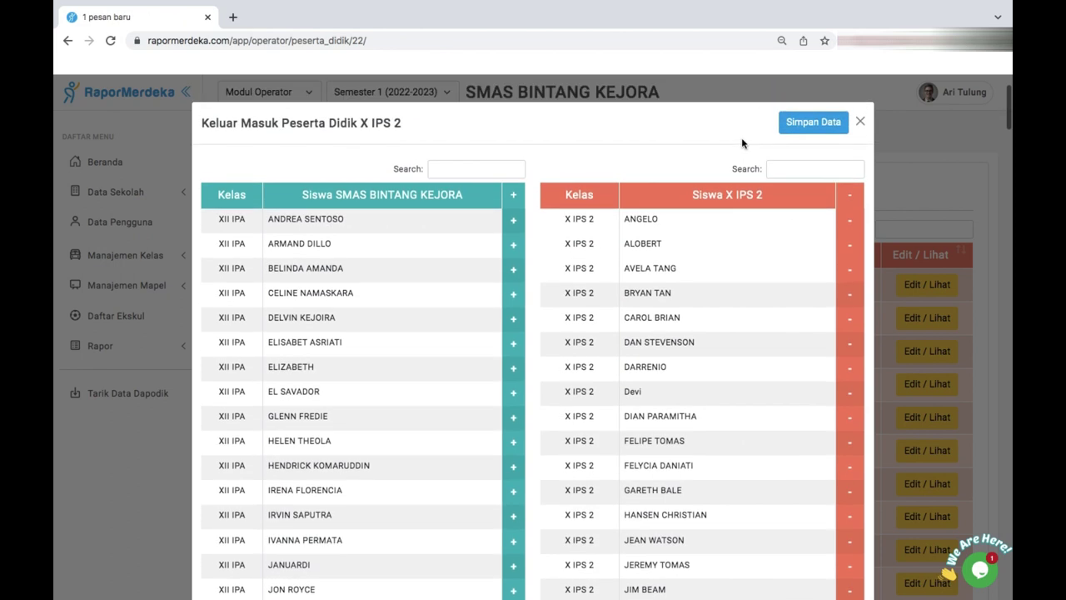
{"action": "left_click", "coordinate": [812, 125]}
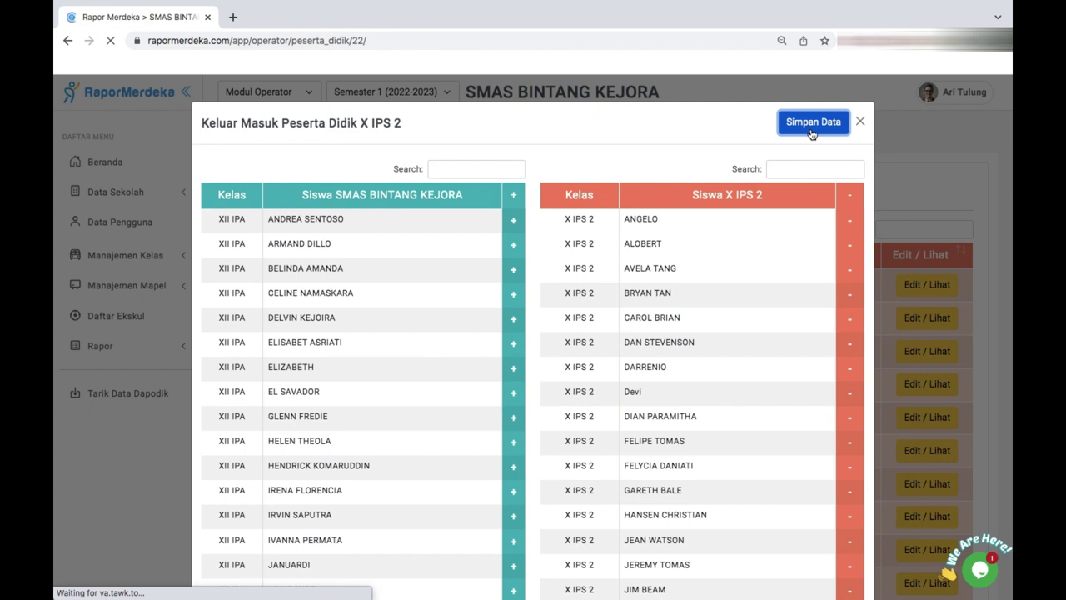
Open the Wali Kelas page and view the homeroom teacher choices for class X IPA.
{"action": "left_click", "coordinate": [169, 268]}
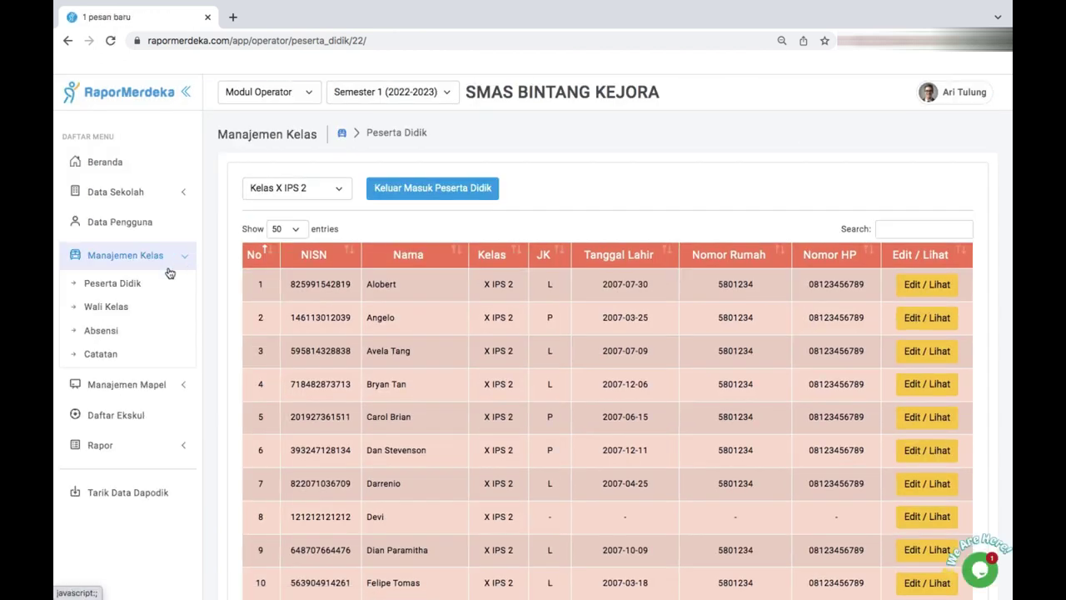
{"action": "left_click", "coordinate": [136, 309]}
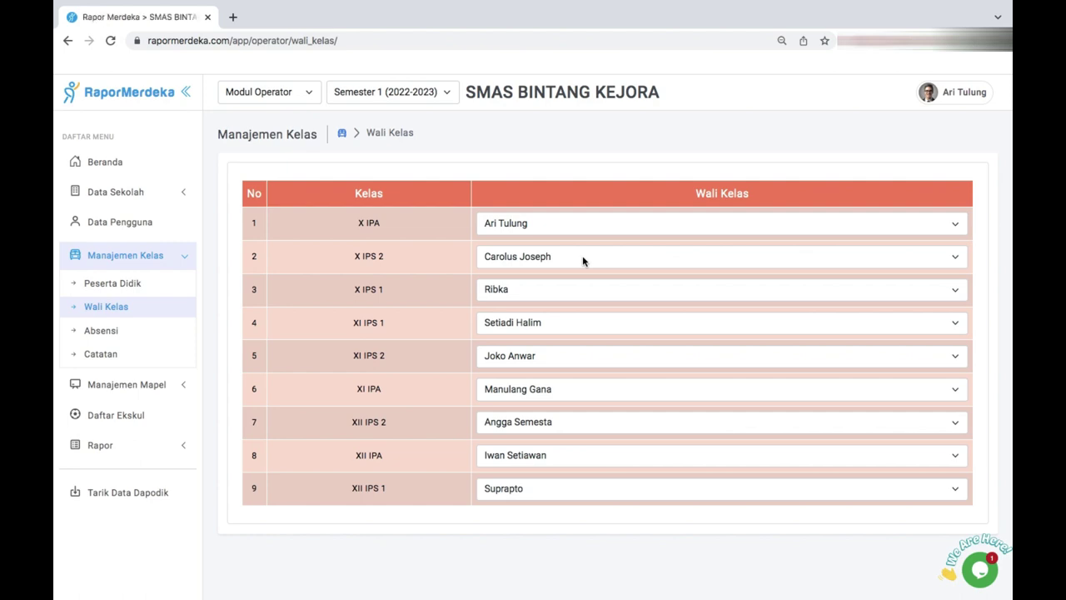
{"action": "left_click", "coordinate": [556, 220]}
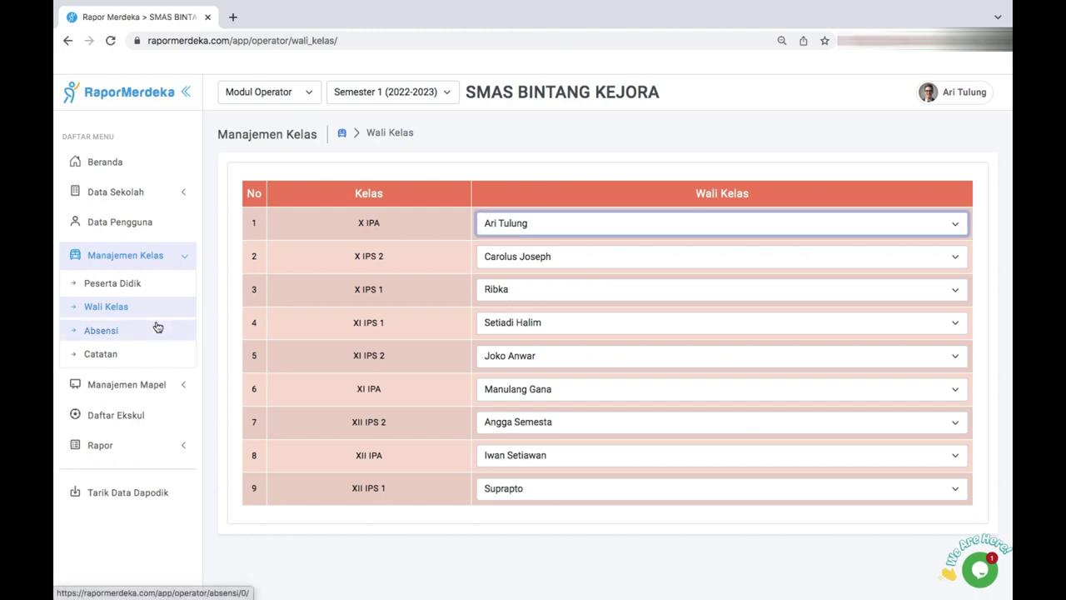
View the Absensi attendance page and examine the mid-semester and end-of-semester notes on the Catatan page for class X IPA.
{"action": "left_click", "coordinate": [159, 330]}
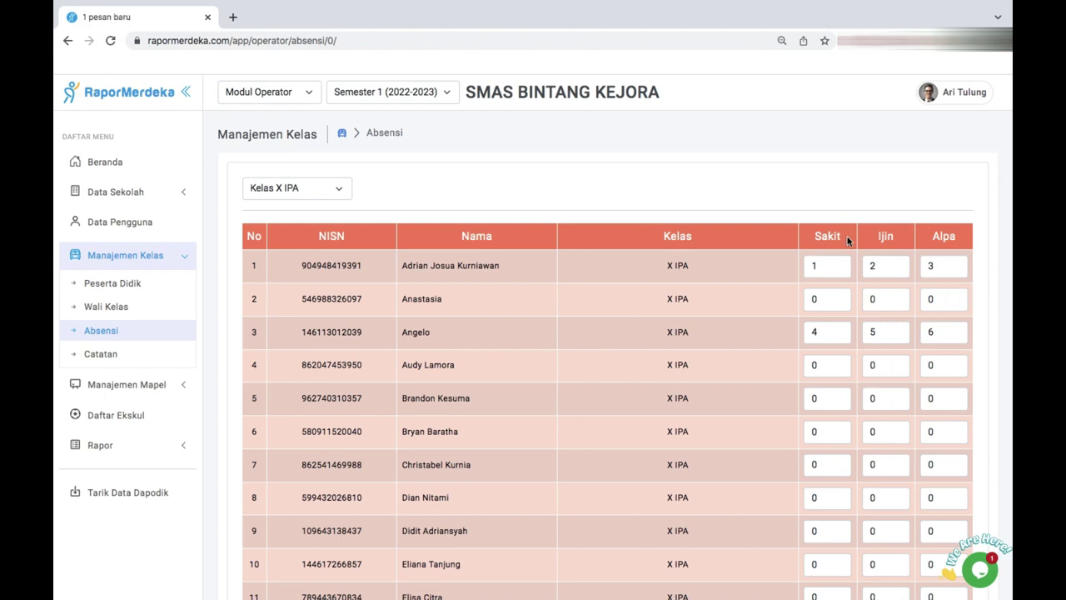
{"action": "left_click", "coordinate": [104, 354]}
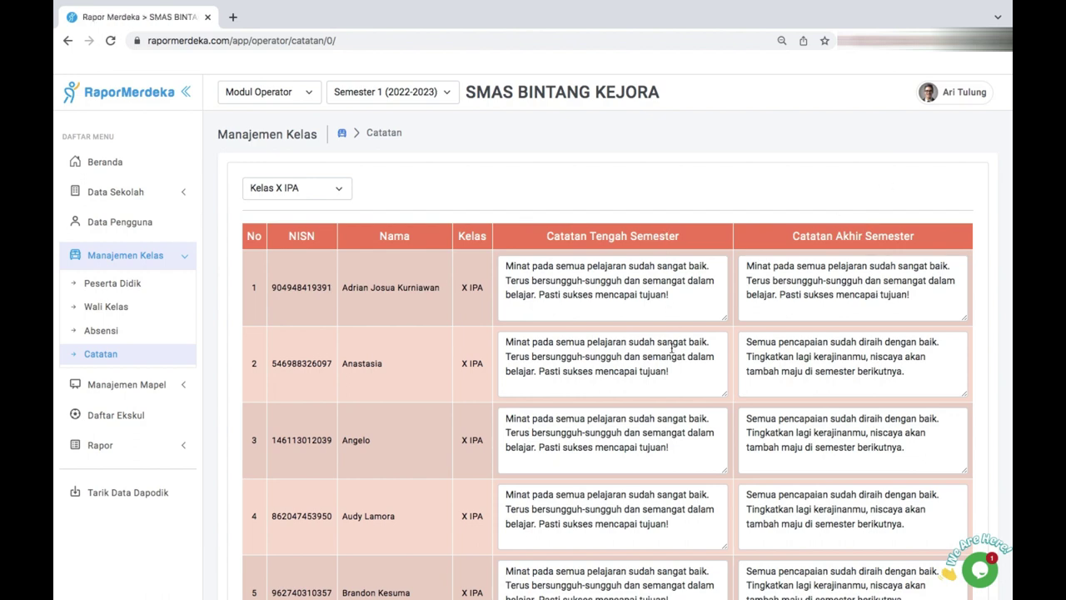
{"action": "scroll", "coordinate": [671, 348], "scroll_direction": "down", "scroll_amount": 1}
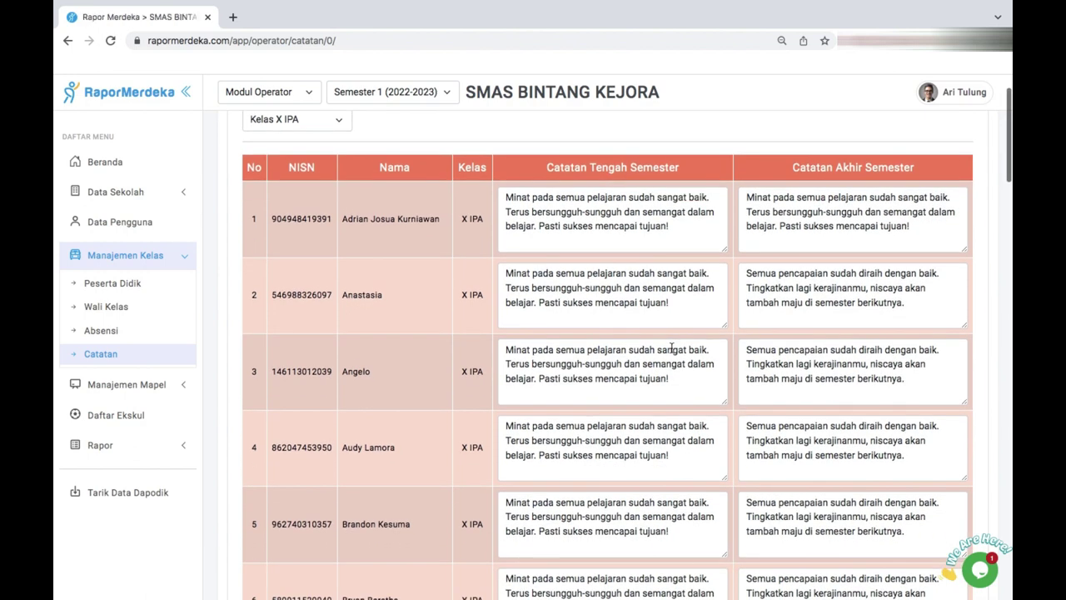
{"action": "scroll", "coordinate": [671, 348], "scroll_direction": "down", "scroll_amount": 2}
{"action": "scroll", "coordinate": [672, 348], "scroll_direction": "up", "scroll_amount": 3}
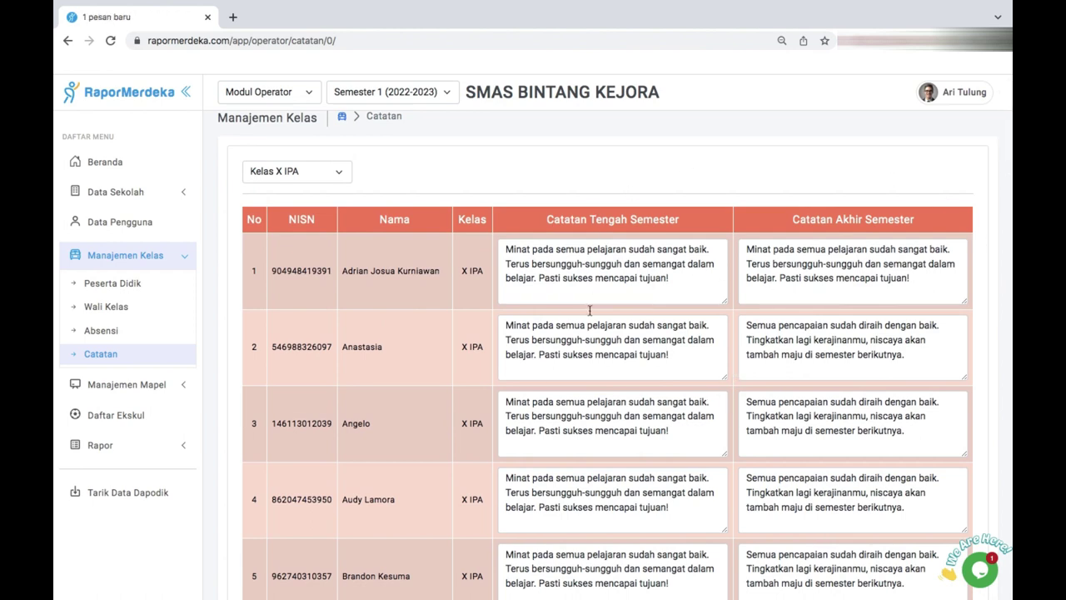
{"action": "scroll", "coordinate": [165, 385], "scroll_direction": "up", "scroll_amount": 1}
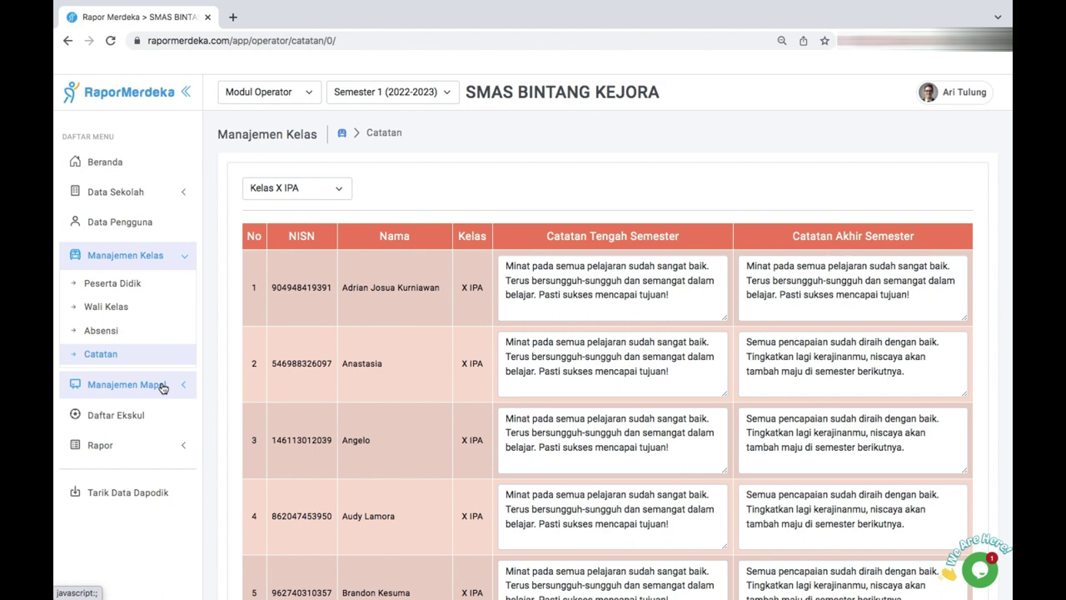
Open Daftar Mapel for class X IPA and examine the subject list and the Aktif choices for the first subject.
{"action": "left_click", "coordinate": [163, 387]}
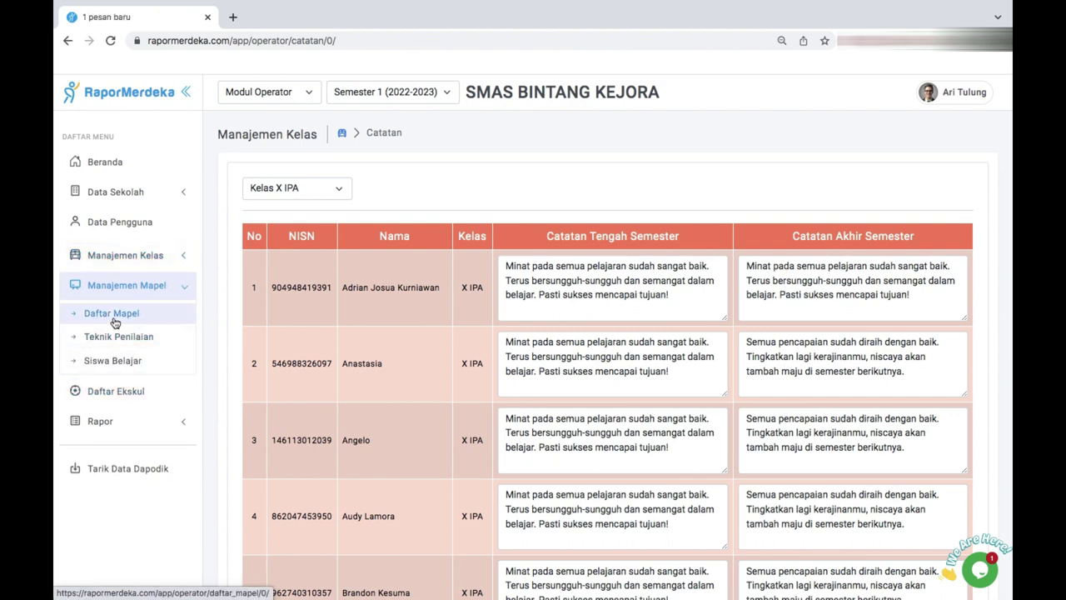
{"action": "left_click", "coordinate": [114, 320]}
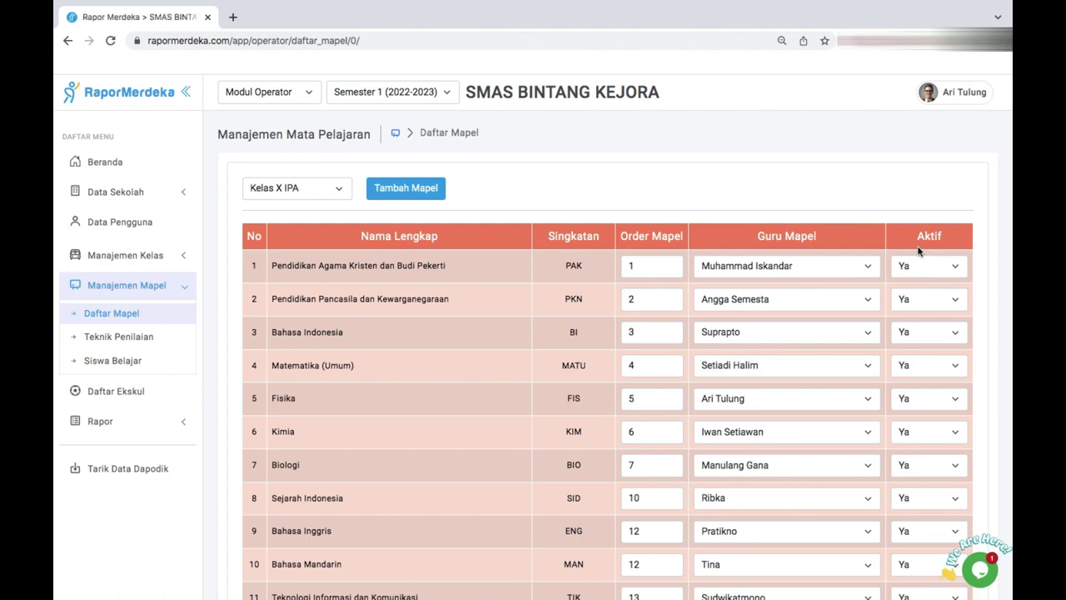
{"action": "left_click", "coordinate": [923, 266]}
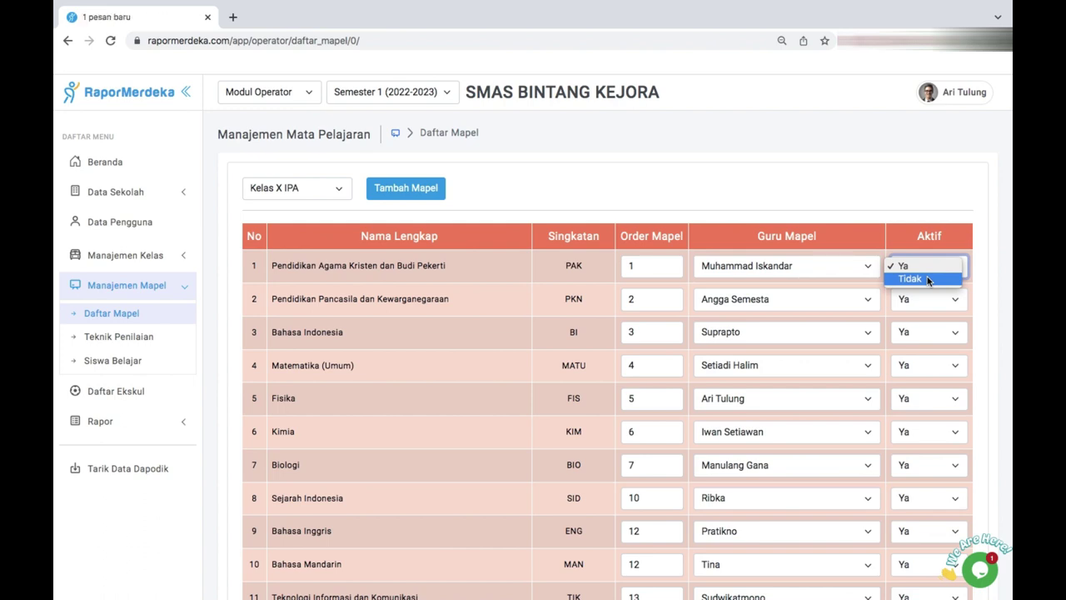
{"action": "left_click", "coordinate": [726, 304]}
{"action": "scroll", "coordinate": [727, 305], "scroll_direction": "down", "scroll_amount": 5}
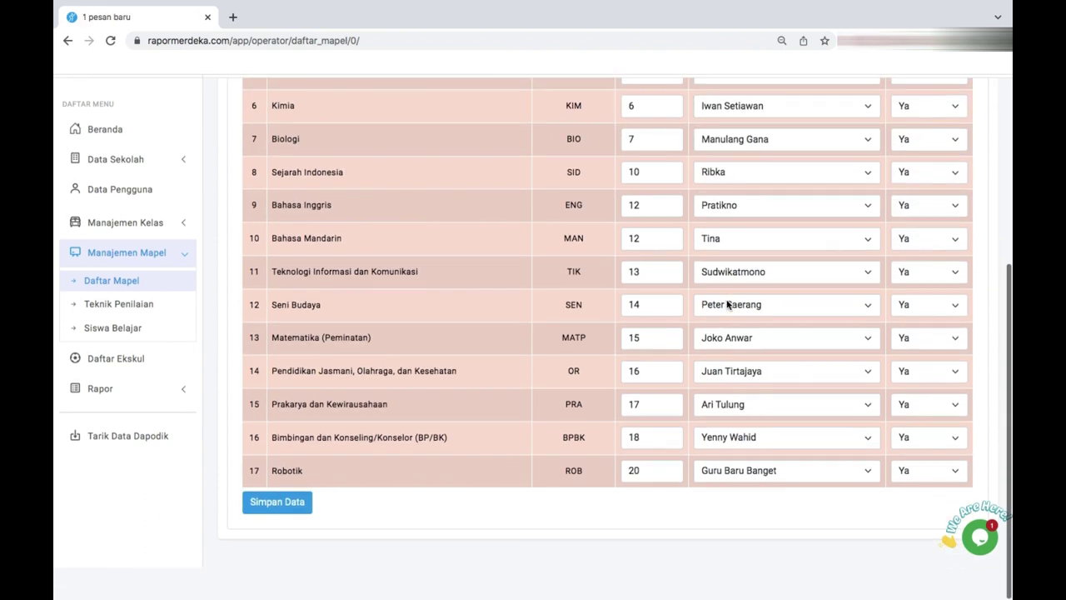
{"action": "scroll", "coordinate": [642, 265], "scroll_direction": "up", "scroll_amount": 5}
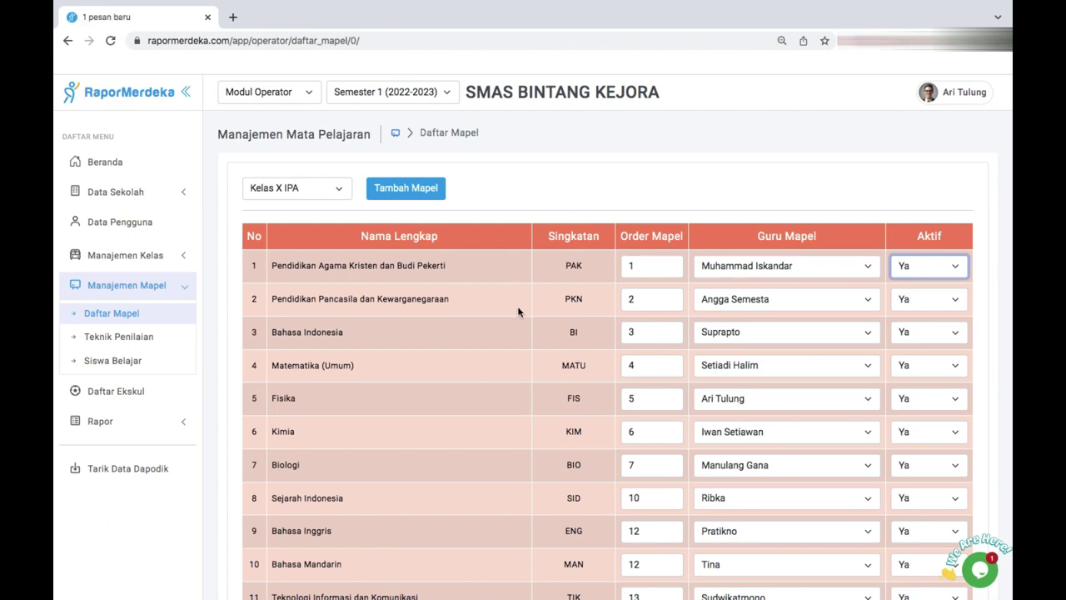
Examine the blank Tambah Mapel form, close it without saving, and view the Teknik Penilaian page.
{"action": "left_click", "coordinate": [426, 187]}
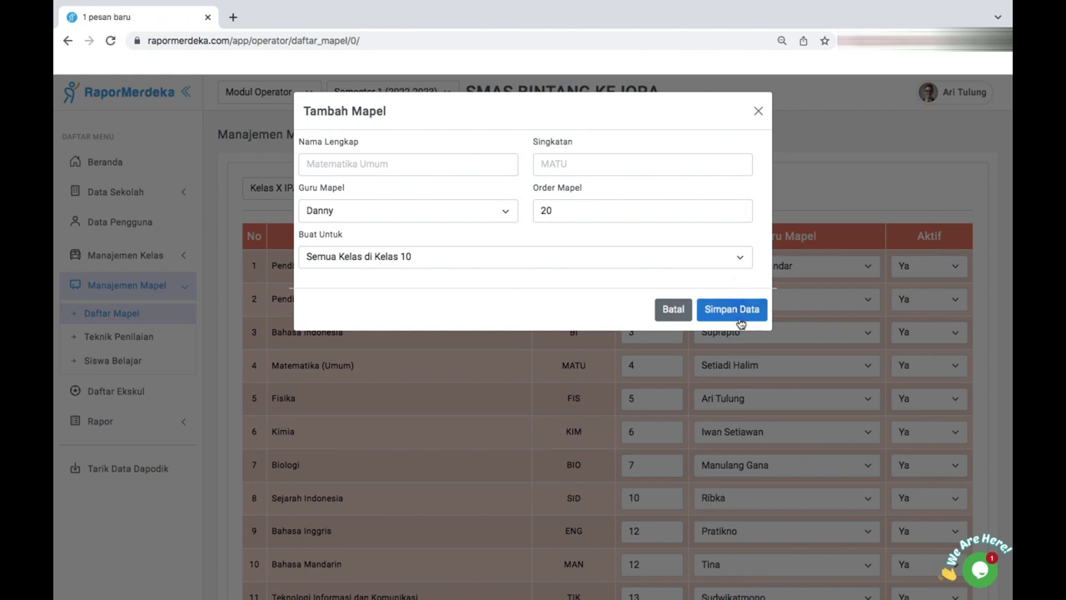
{"action": "left_click", "coordinate": [758, 112]}
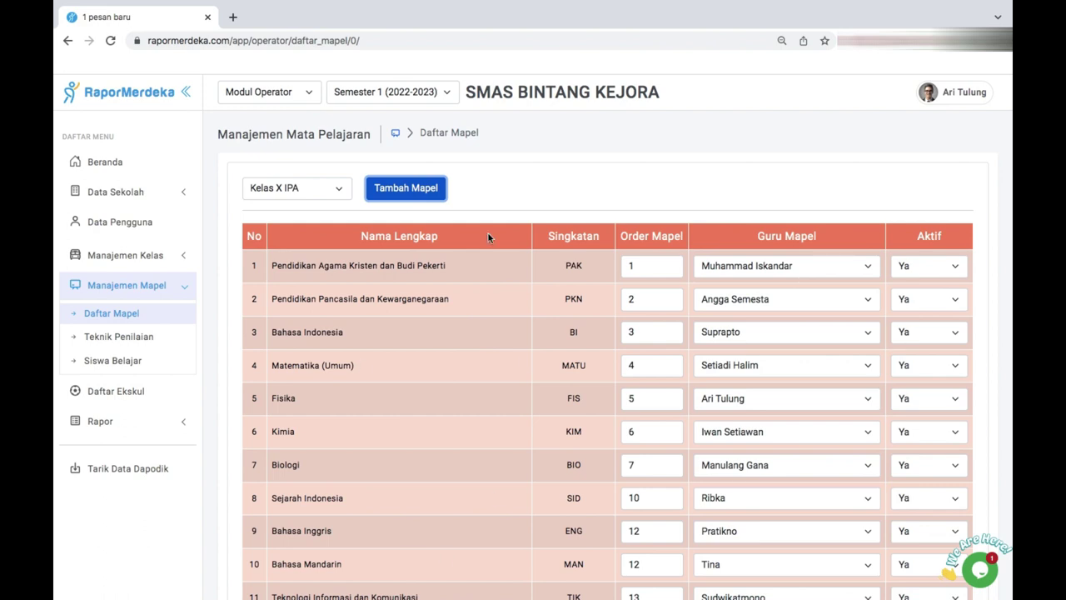
{"action": "left_click", "coordinate": [163, 342]}
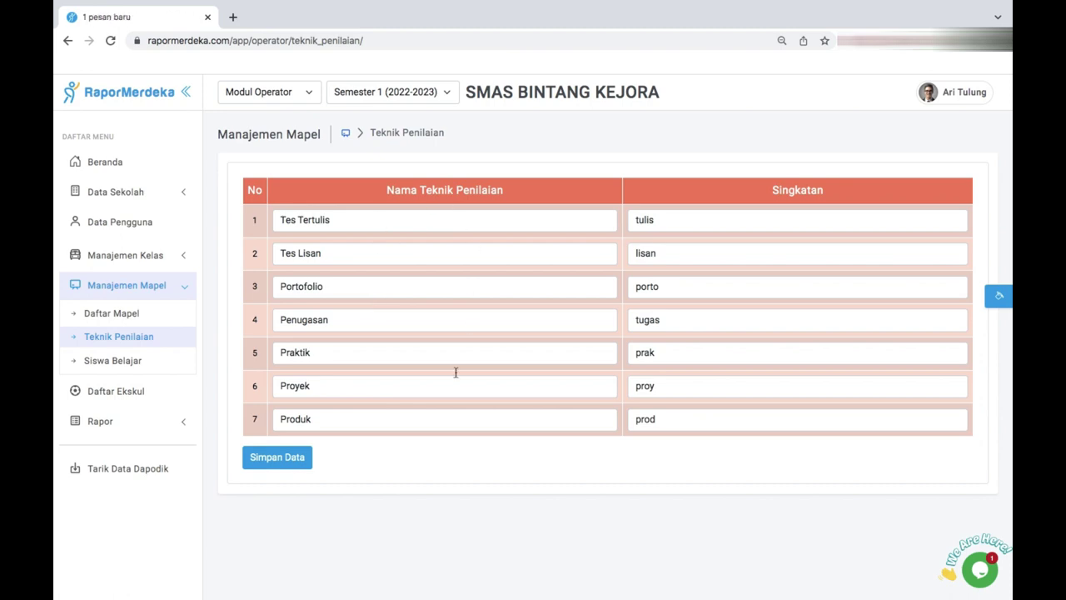
Open Siswa Belajar for class X IPA and uncheck the PAK subject for the third-listed student.
{"action": "left_click", "coordinate": [119, 367]}
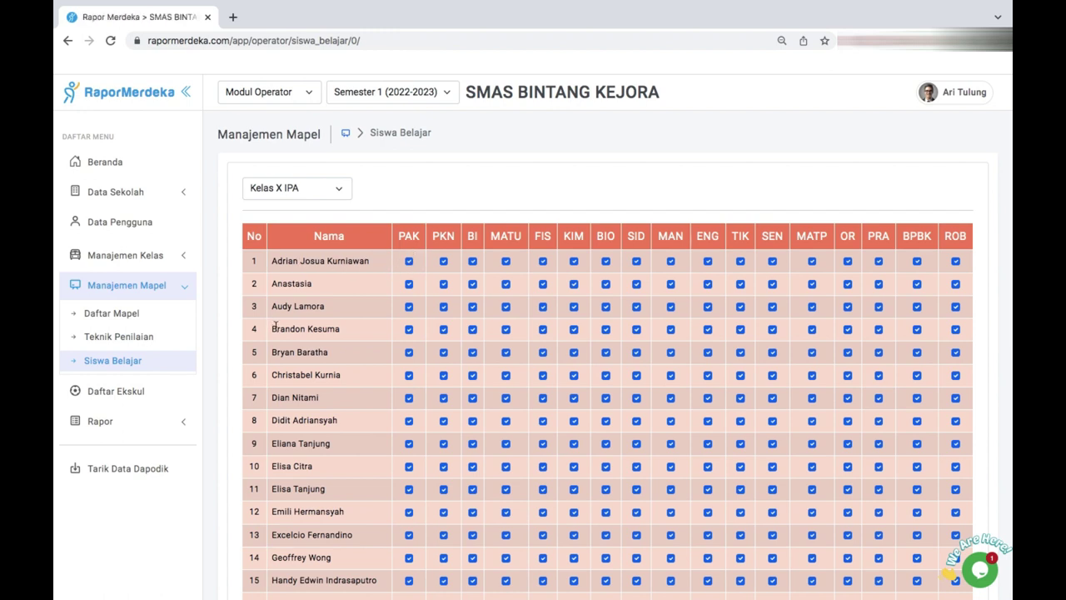
{"action": "left_click", "coordinate": [409, 307]}
{"action": "scroll", "coordinate": [479, 364], "scroll_direction": "down", "scroll_amount": 6}
{"action": "scroll", "coordinate": [480, 364], "scroll_direction": "up", "scroll_amount": 8}
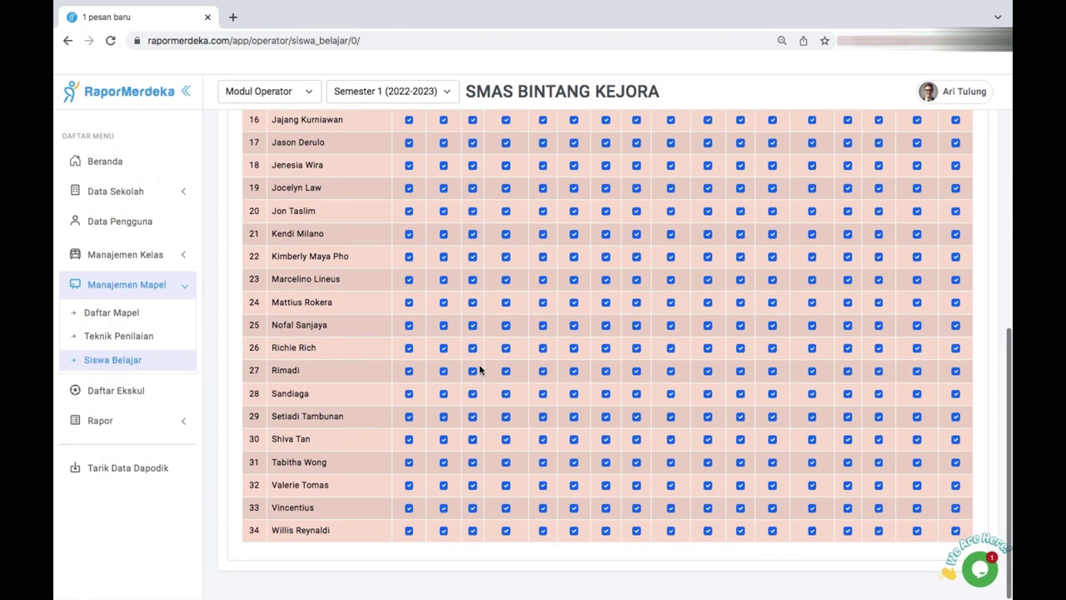
{"action": "left_click", "coordinate": [409, 260]}
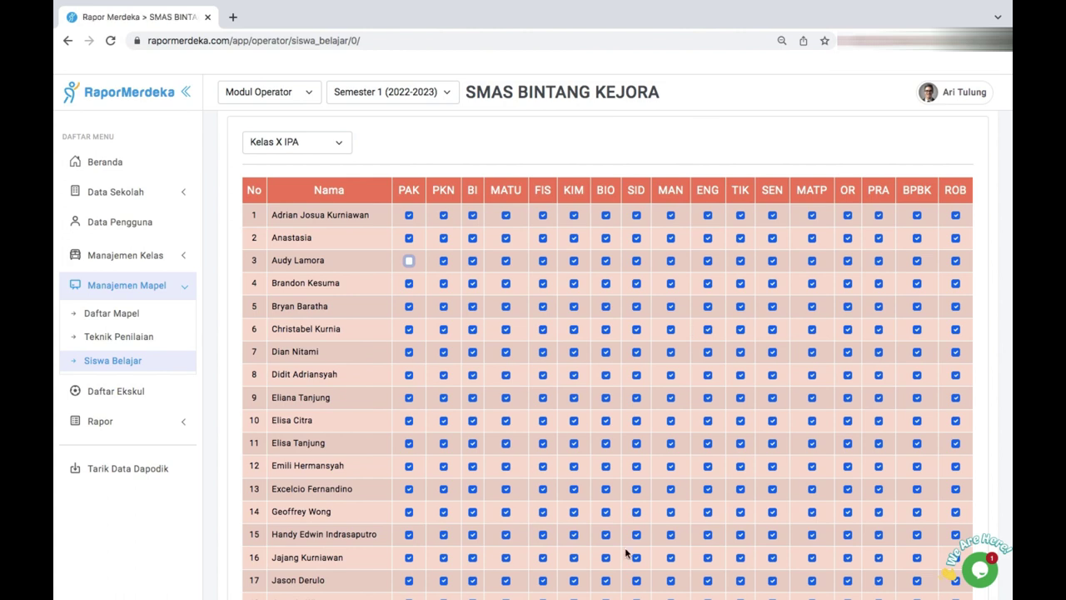
Open the Bola Basket extracurricular for editing from Daftar Ekskul and remove its first-listed participant.
{"action": "left_click", "coordinate": [150, 391]}
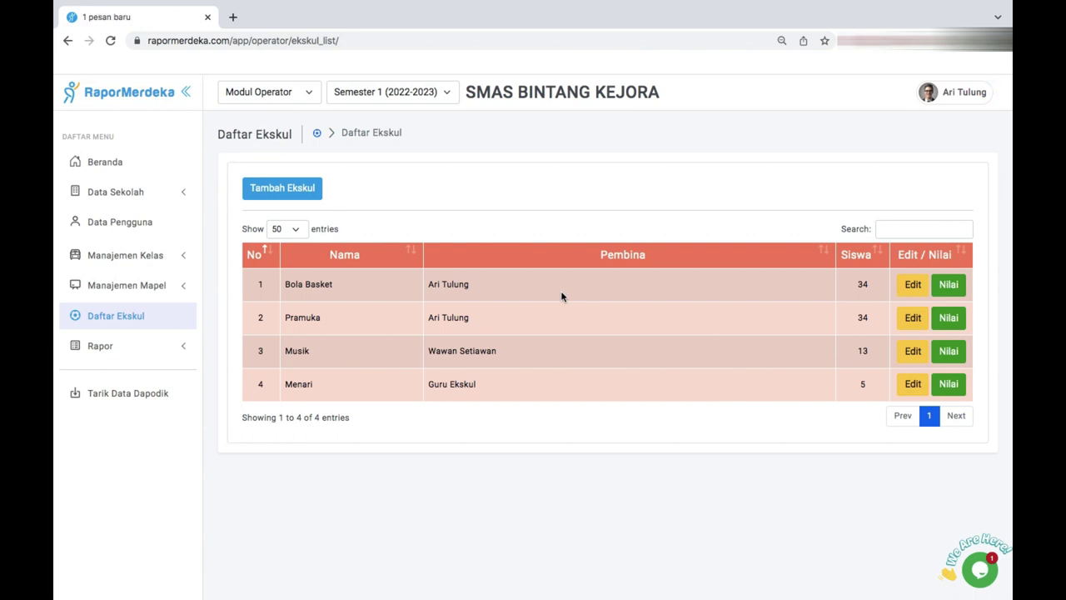
{"action": "left_click", "coordinate": [928, 286]}
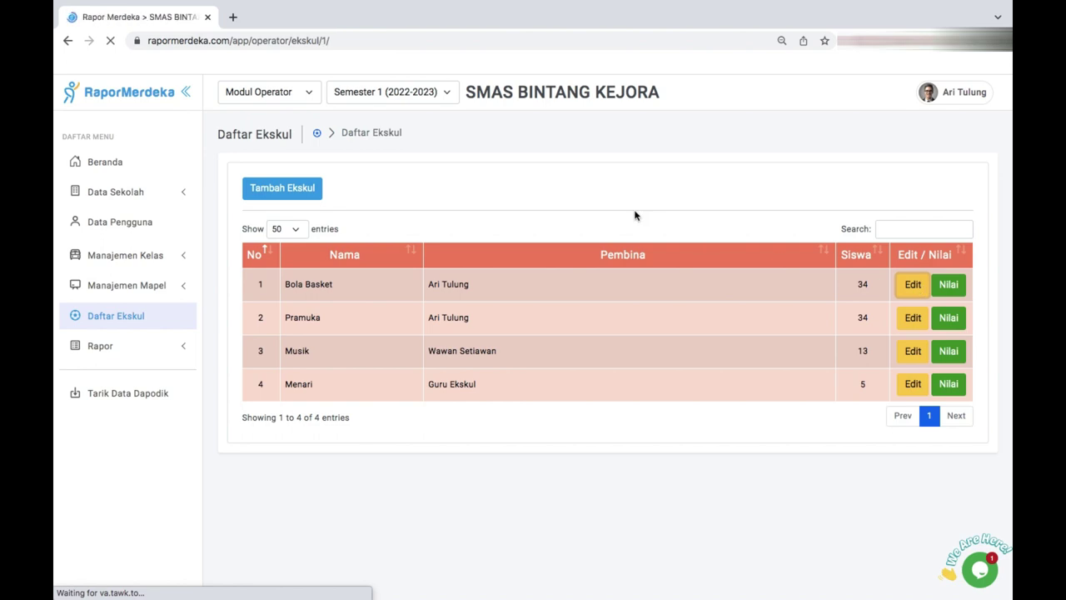
{"action": "scroll", "coordinate": [574, 374], "scroll_direction": "down", "scroll_amount": 5}
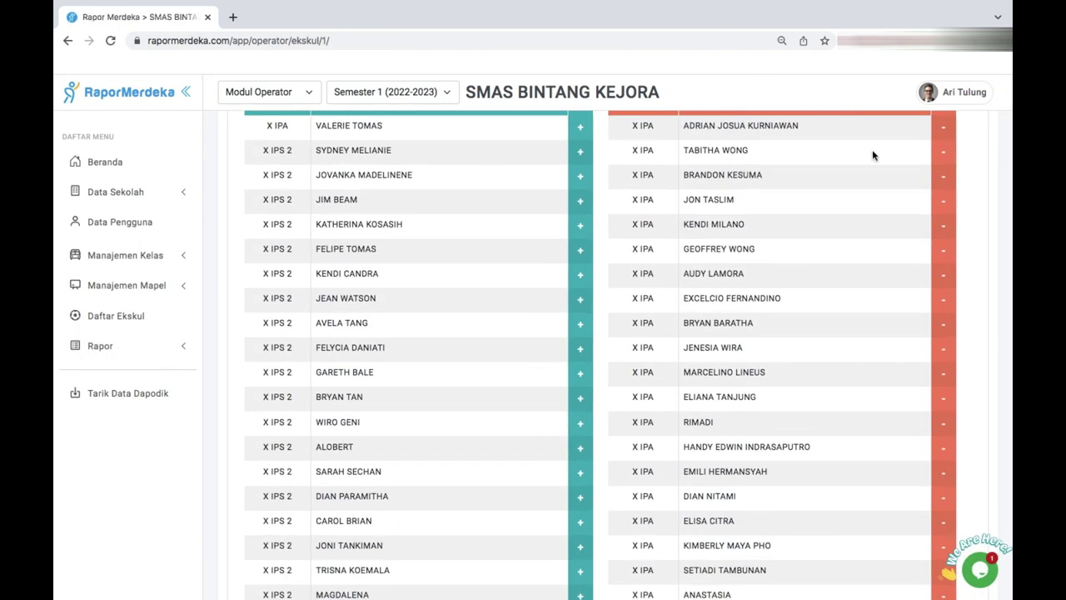
{"action": "scroll", "coordinate": [872, 155], "scroll_direction": "up", "scroll_amount": 3}
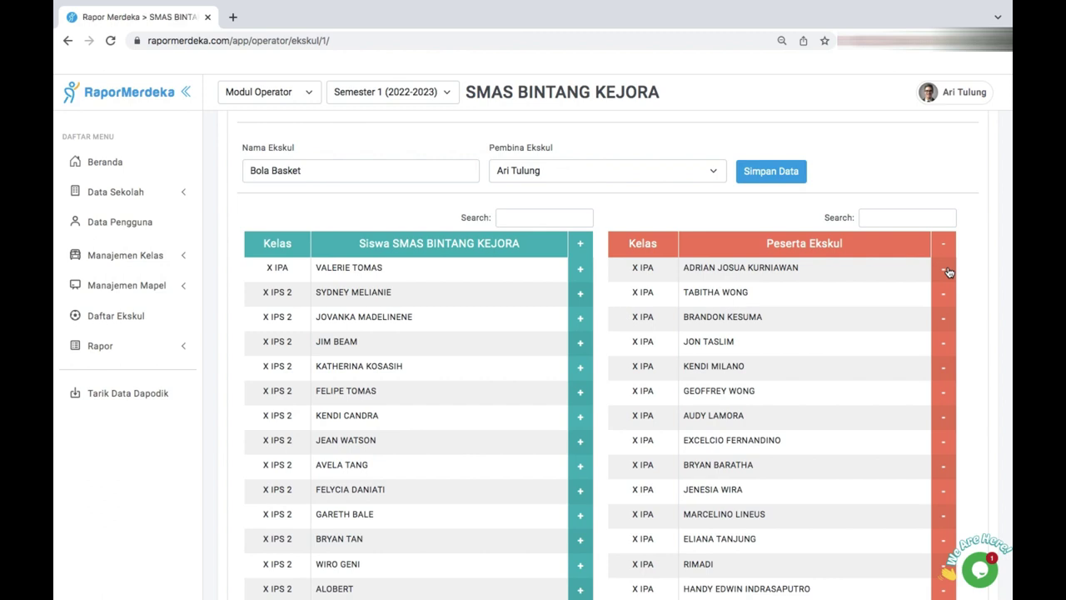
{"action": "left_click", "coordinate": [946, 269]}
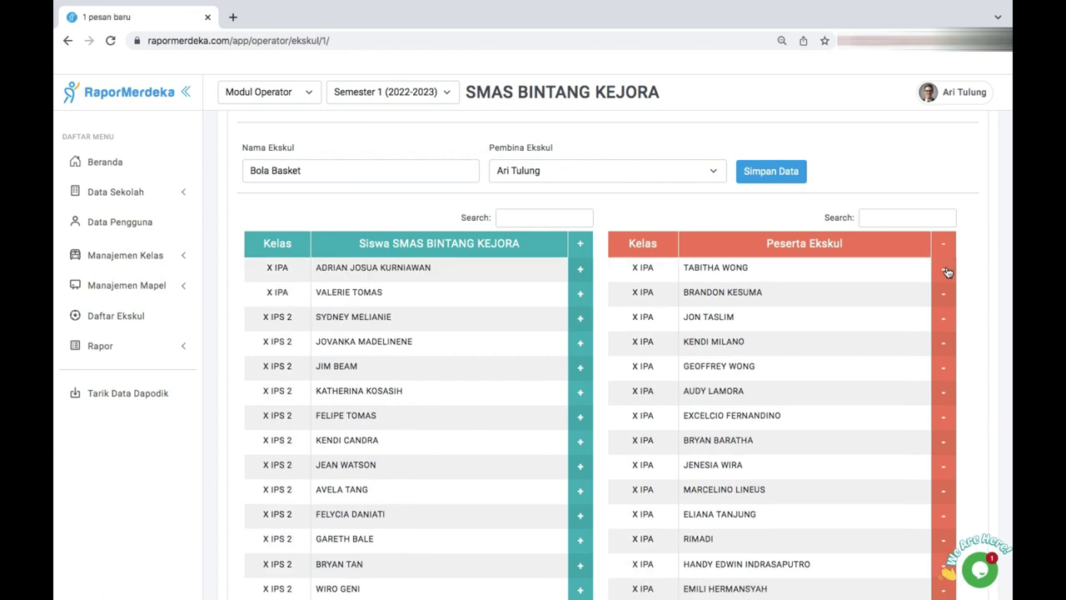
Add the second-listed X IPA student to the Bola Basket participants and look through the rest of the student list.
{"action": "scroll", "coordinate": [464, 237], "scroll_direction": "down", "scroll_amount": 2}
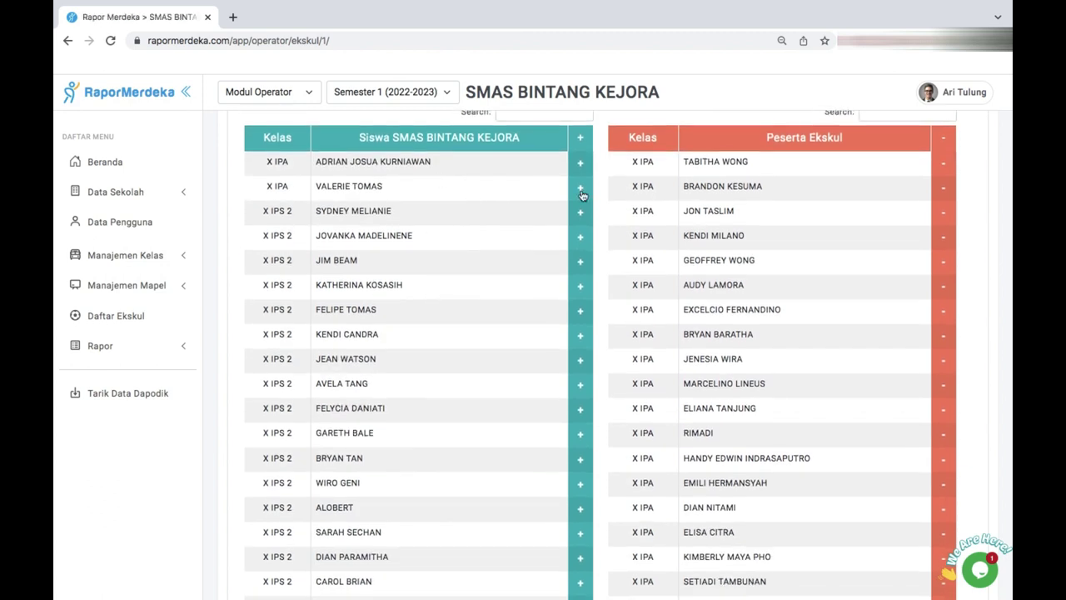
{"action": "left_click", "coordinate": [582, 195]}
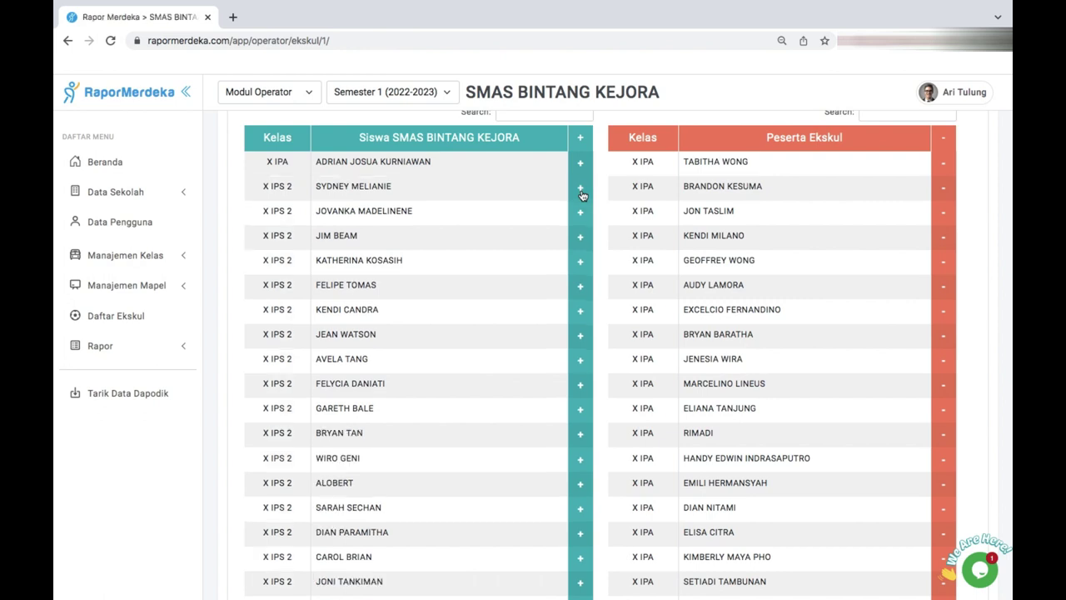
{"action": "scroll", "coordinate": [815, 385], "scroll_direction": "down", "scroll_amount": 20}
{"action": "scroll", "coordinate": [815, 385], "scroll_direction": "up", "scroll_amount": 14}
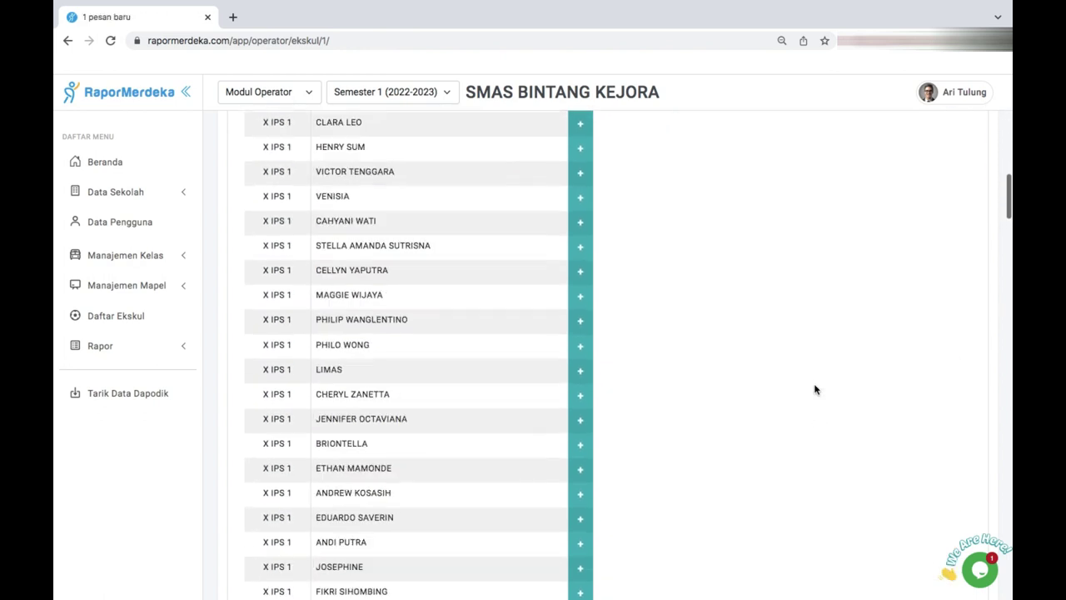
{"action": "scroll", "coordinate": [812, 320], "scroll_direction": "up", "scroll_amount": 3}
Start a new extracurricular from Daftar Ekskul, named Coding, with the first-listed teacher as Pembina Ekskul.
{"action": "left_click", "coordinate": [116, 317]}
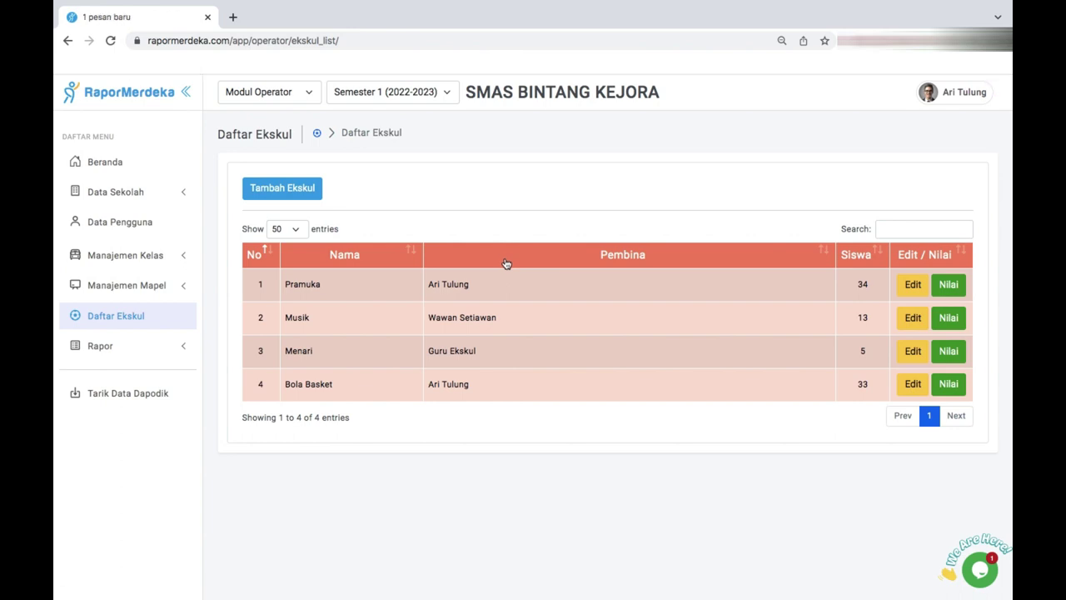
{"action": "left_click", "coordinate": [301, 197]}
{"action": "left_click", "coordinate": [246, 190]}
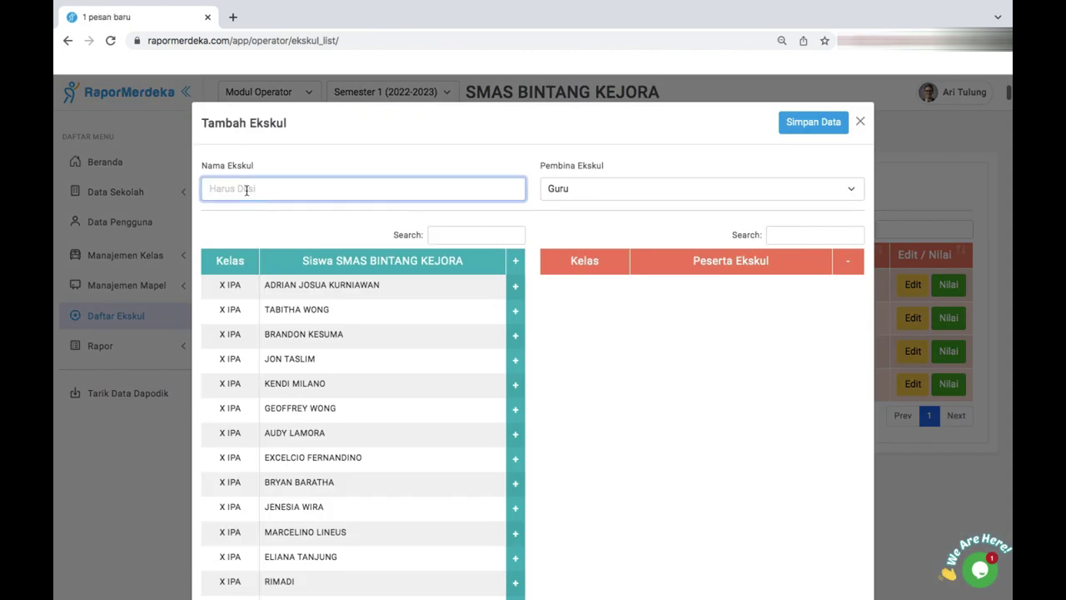
{"action": "type", "text": "Coding"}
{"action": "left_click", "coordinate": [578, 190]}
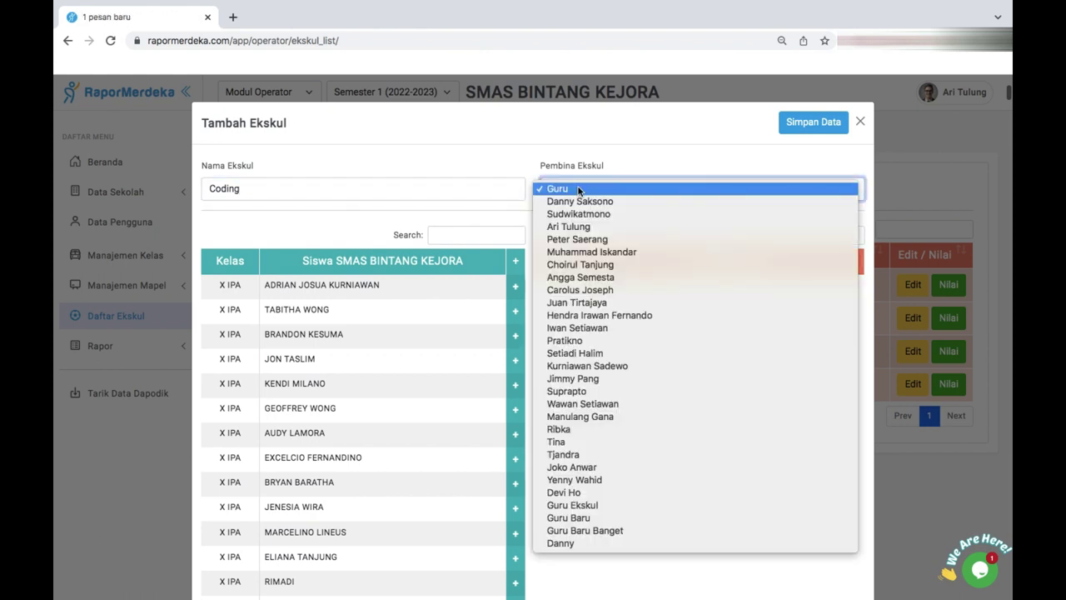
{"action": "left_click", "coordinate": [581, 205]}
Search the student list by partial name and add the matching X IPA student to the Coding participants.
{"action": "scroll", "coordinate": [583, 266], "scroll_direction": "down", "scroll_amount": 1}
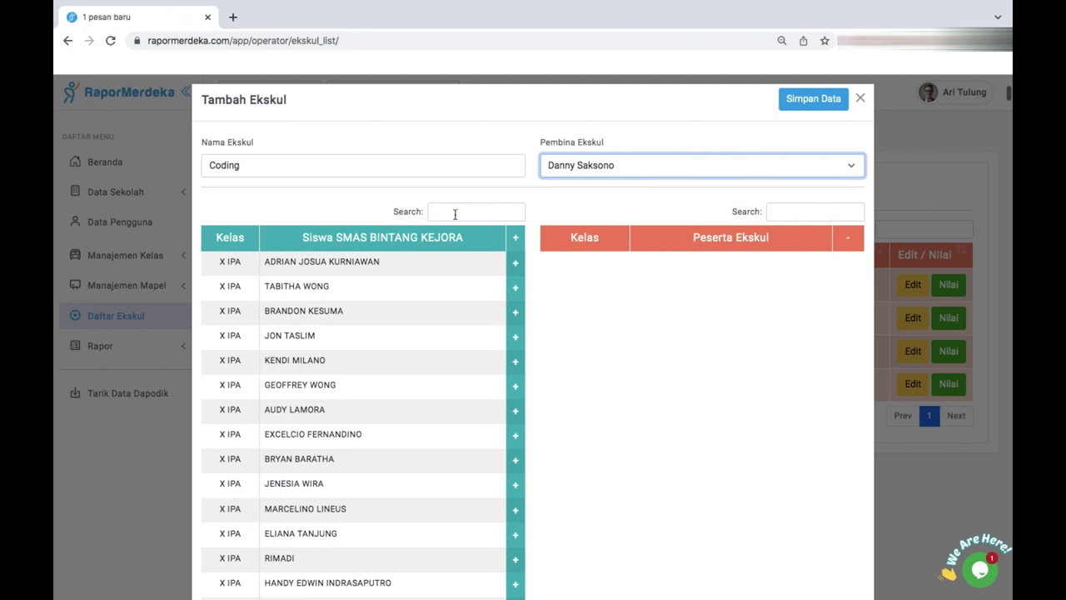
{"action": "left_click", "coordinate": [454, 214]}
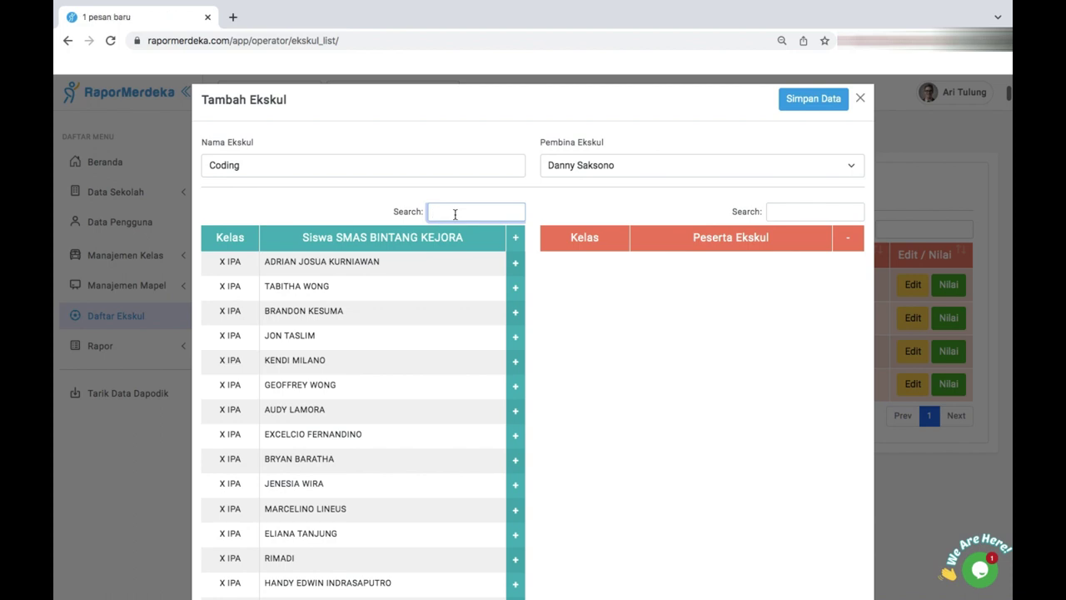
{"action": "type", "text": "vale"}
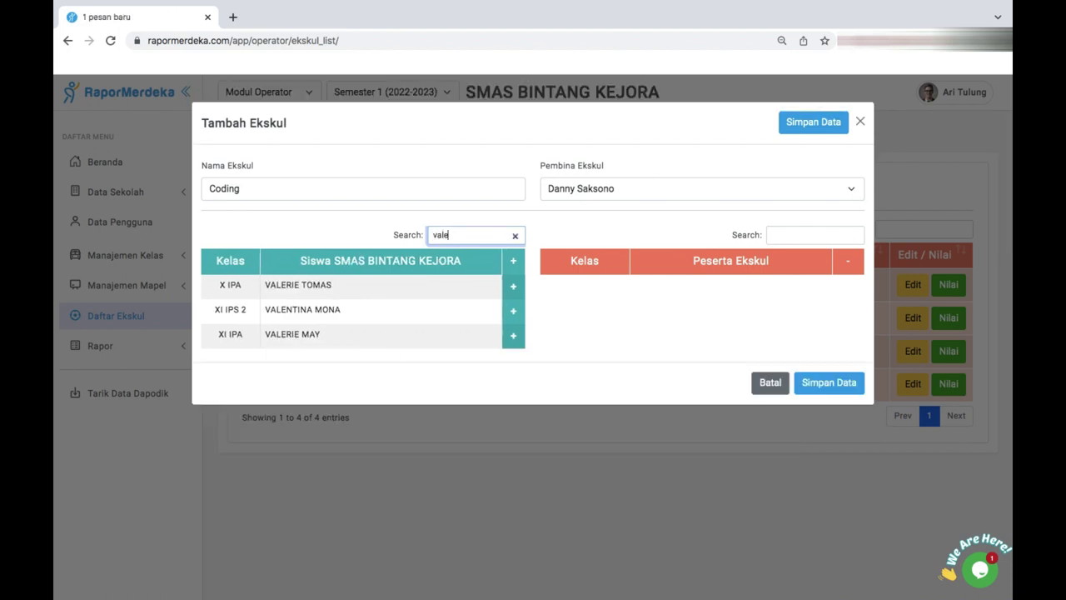
{"action": "left_click", "coordinate": [513, 286]}
Filter the students by "x ipa", add the second, third and fifth listed to the participants, and save the Coding extracurricular.
{"action": "left_click", "coordinate": [463, 235]}
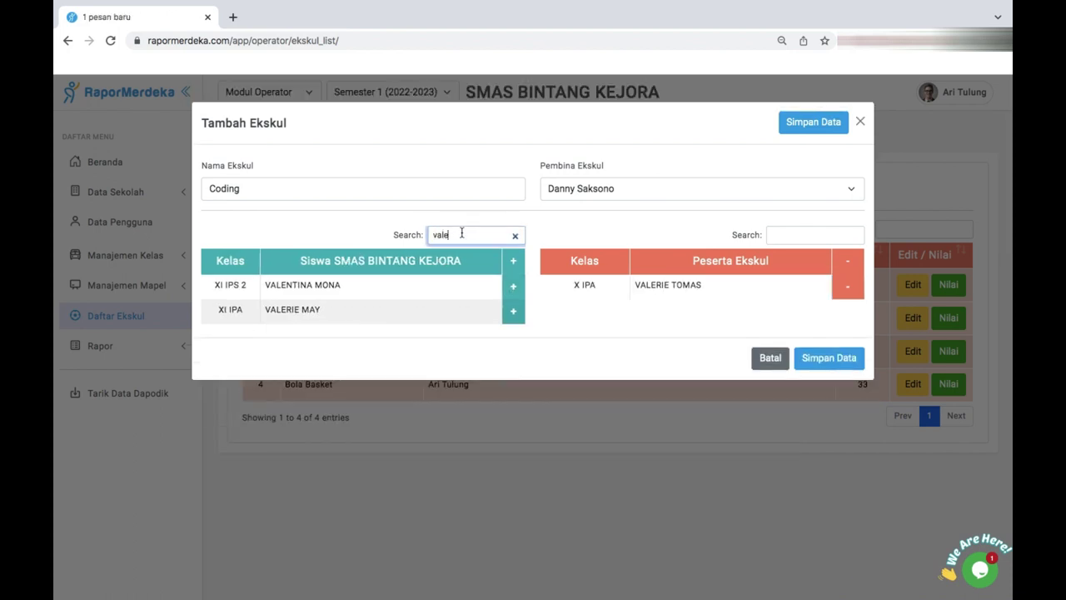
{"action": "key", "text": "BackSpace"}
{"action": "key", "text": "BackSpace"}
{"action": "key", "text": "BackSpace"}
{"action": "key", "text": "BackSpace"}
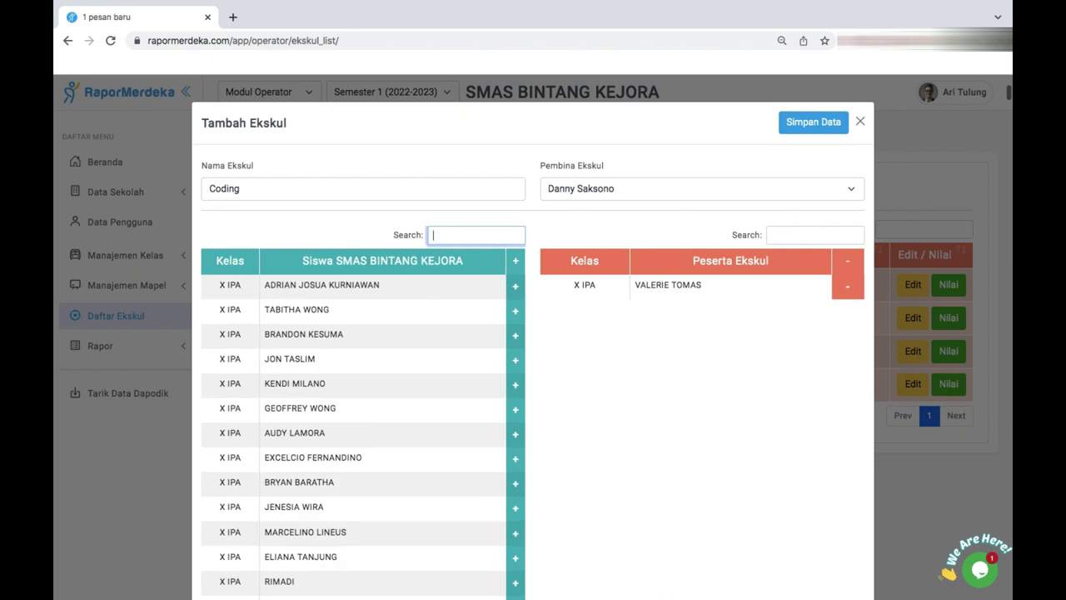
{"action": "type", "text": "x ipa"}
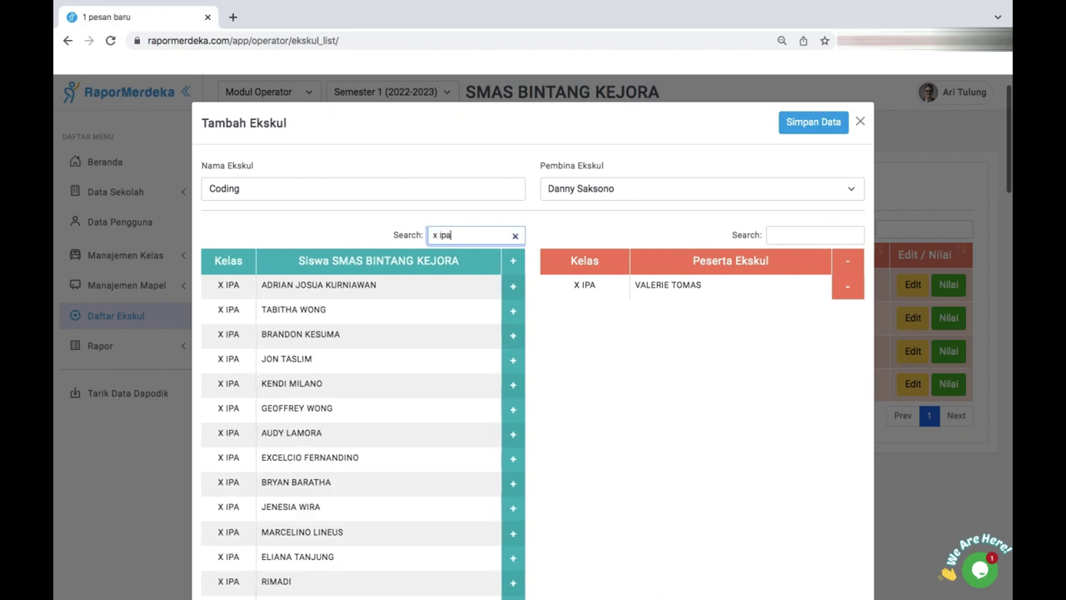
{"action": "scroll", "coordinate": [352, 448], "scroll_direction": "down", "scroll_amount": 3}
{"action": "scroll", "coordinate": [351, 448], "scroll_direction": "up", "scroll_amount": 3}
{"action": "left_click", "coordinate": [514, 309]}
{"action": "left_click", "coordinate": [514, 310]}
{"action": "left_click", "coordinate": [514, 335]}
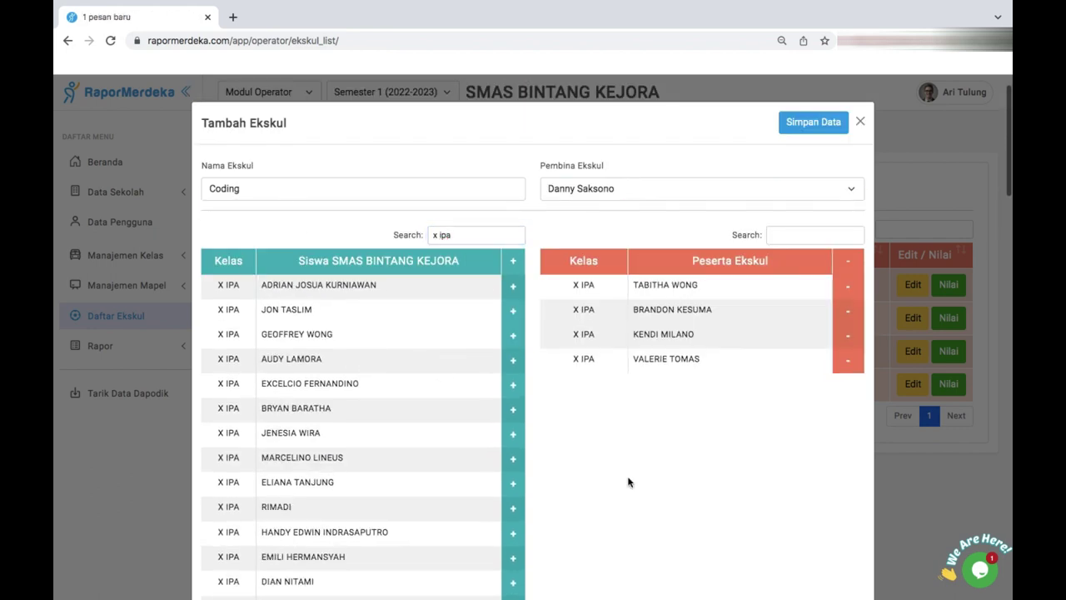
{"action": "left_click", "coordinate": [814, 124]}
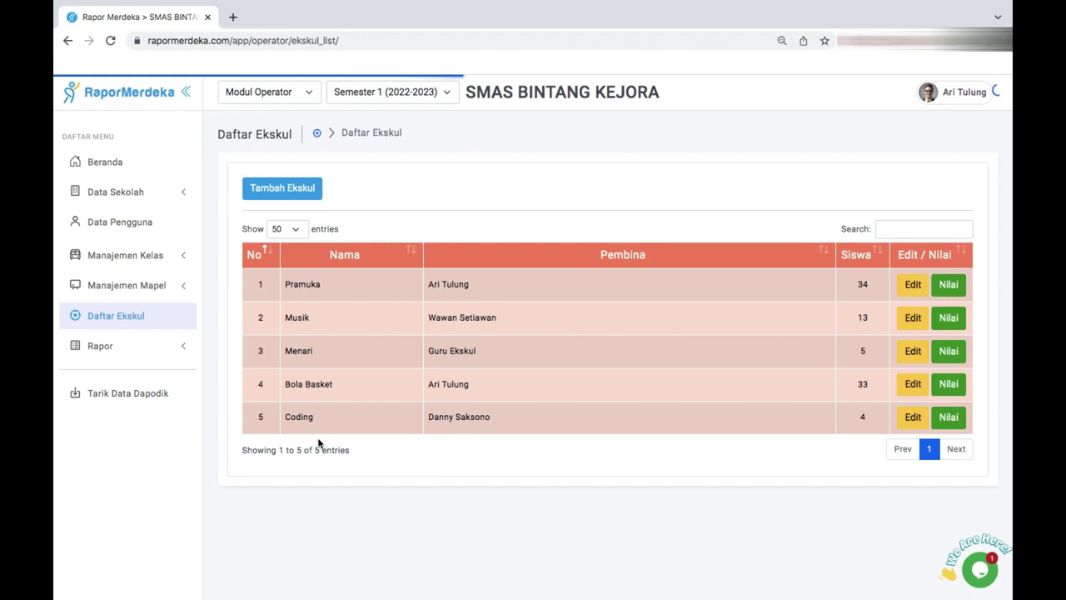
Review the Setting Rapor page, covering report details, the Bubuhkan TTD Kepsek & Wali options, logos, and the principal's and homeroom teachers' signatures.
{"action": "left_click", "coordinate": [127, 348]}
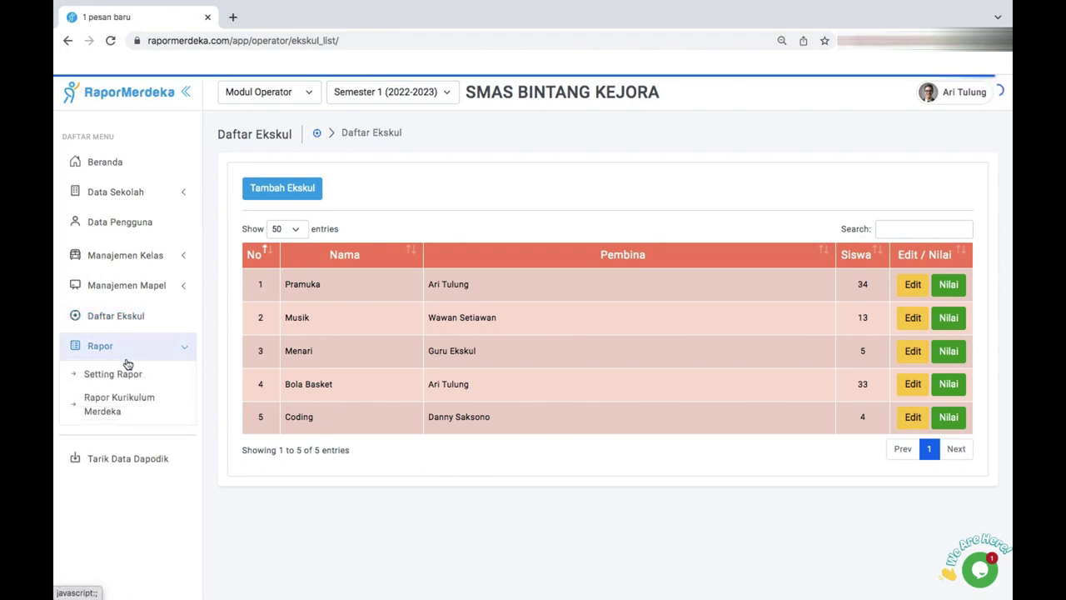
{"action": "left_click", "coordinate": [129, 373]}
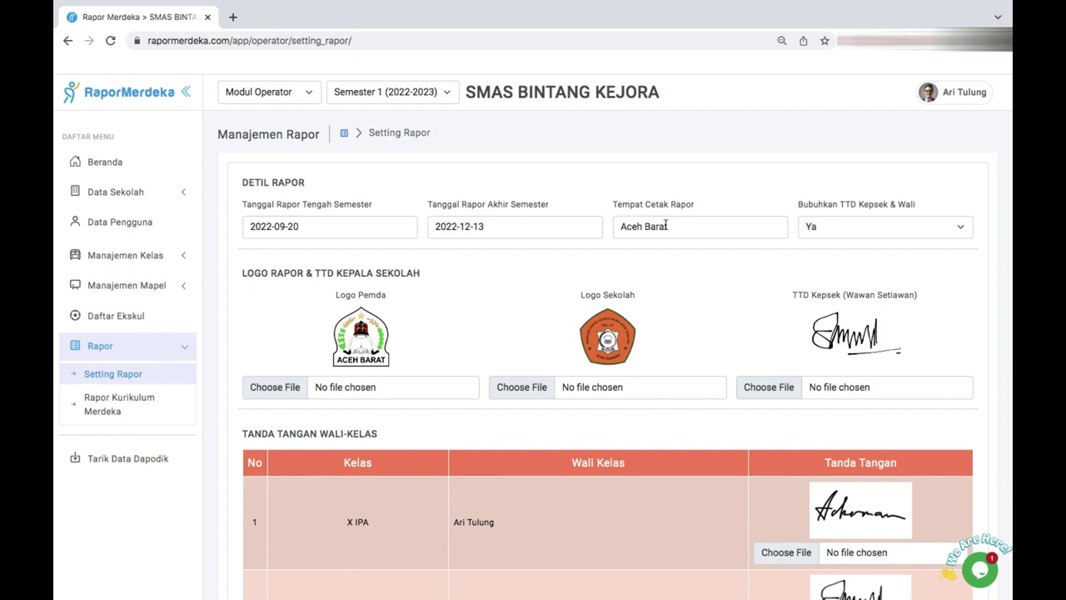
{"action": "left_click", "coordinate": [846, 226]}
{"action": "left_click", "coordinate": [848, 227]}
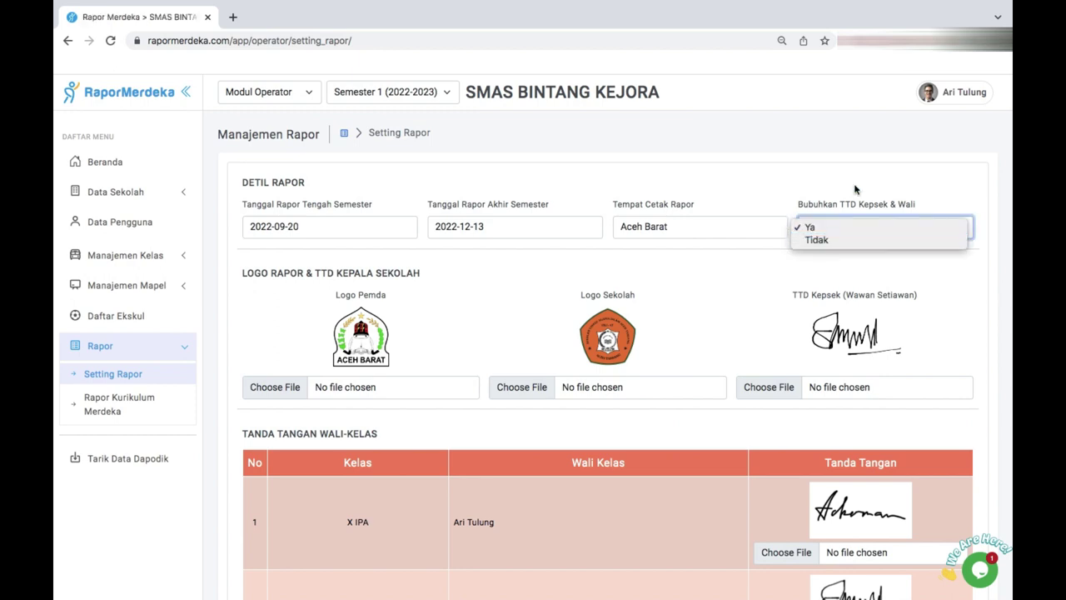
{"action": "scroll", "coordinate": [856, 186], "scroll_direction": "down", "scroll_amount": 1}
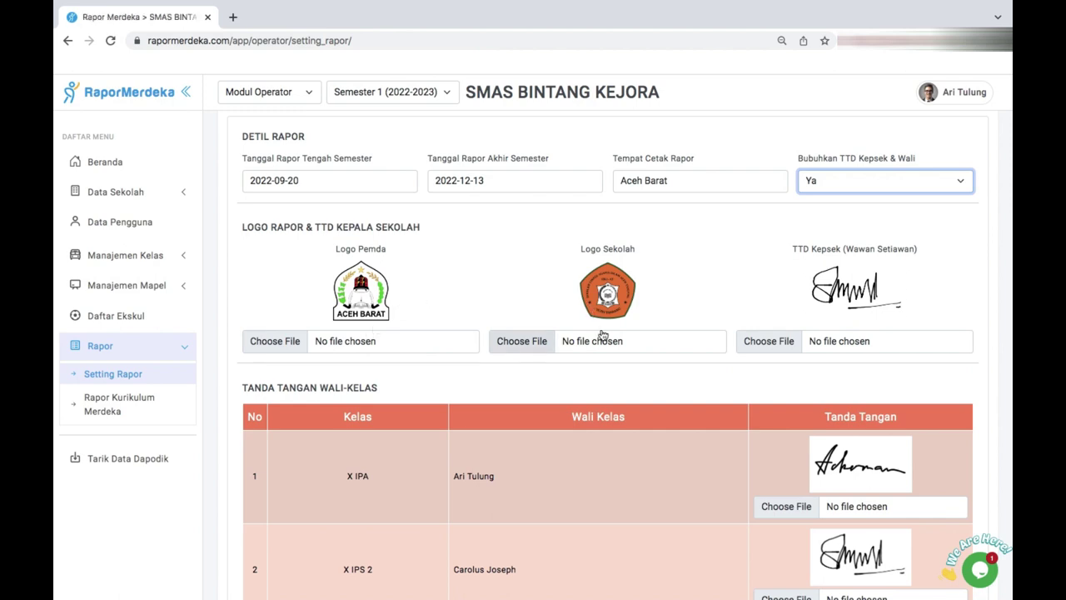
{"action": "scroll", "coordinate": [870, 285], "scroll_direction": "down", "scroll_amount": 1}
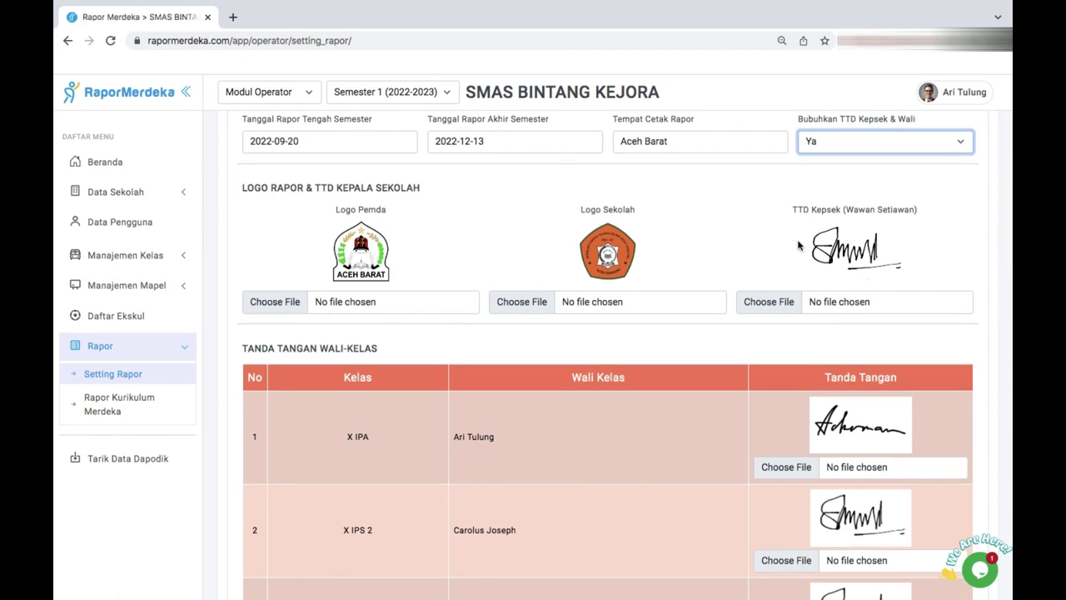
{"action": "scroll", "coordinate": [812, 333], "scroll_direction": "down", "scroll_amount": 5}
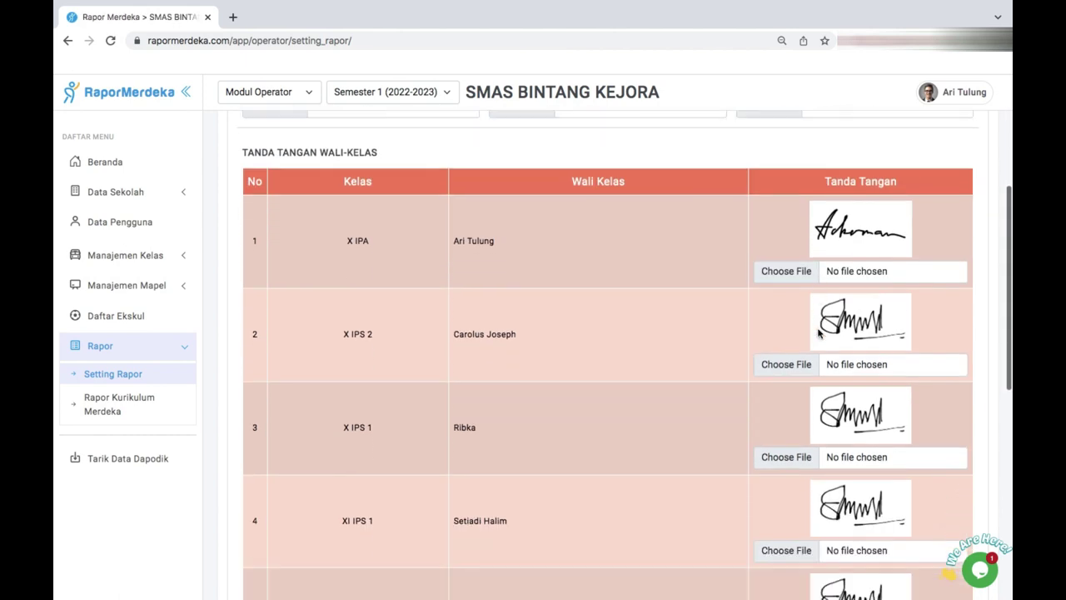
{"action": "scroll", "coordinate": [866, 275], "scroll_direction": "down", "scroll_amount": 13}
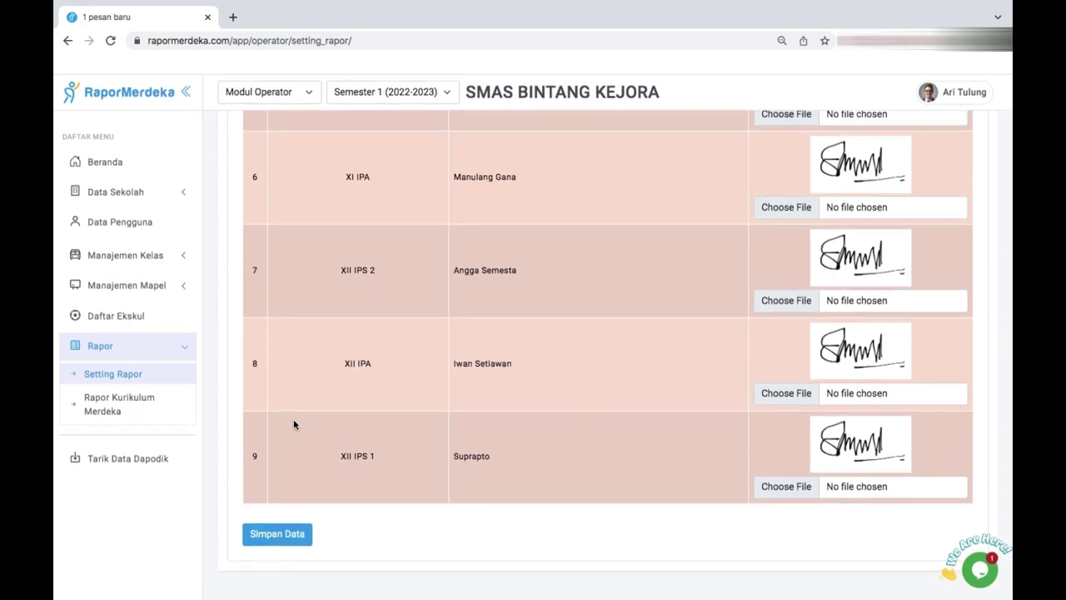
{"action": "scroll", "coordinate": [502, 263], "scroll_direction": "up", "scroll_amount": 15}
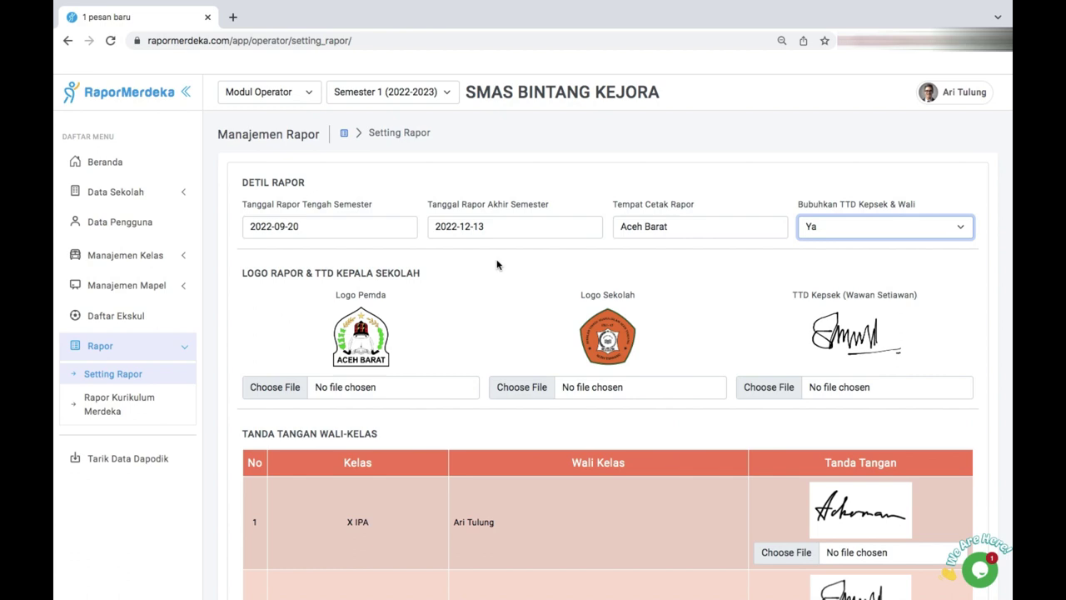
Open the Rapor Kurikulum Merdeka student list, switch it to class X IPS 2, and return it to X IPA.
{"action": "left_click", "coordinate": [145, 415]}
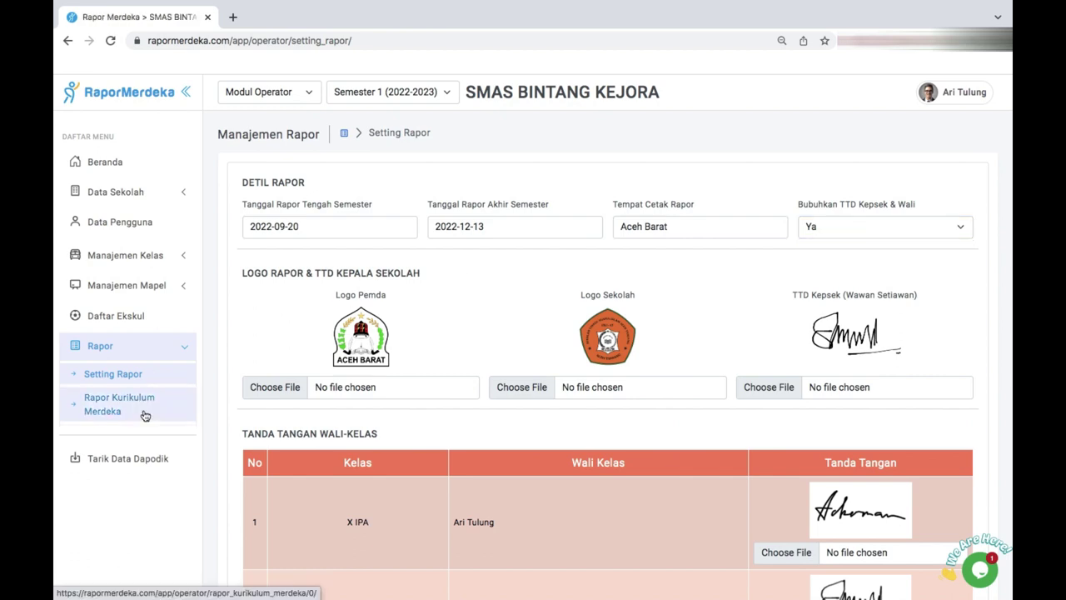
{"action": "left_click", "coordinate": [145, 415]}
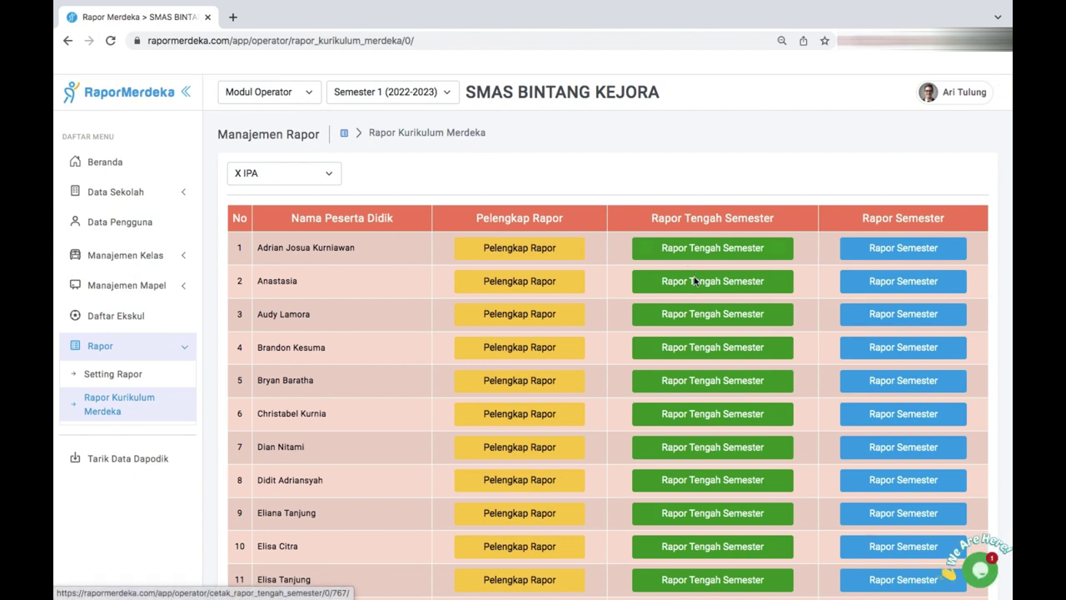
{"action": "left_click", "coordinate": [283, 181]}
{"action": "left_click", "coordinate": [283, 185]}
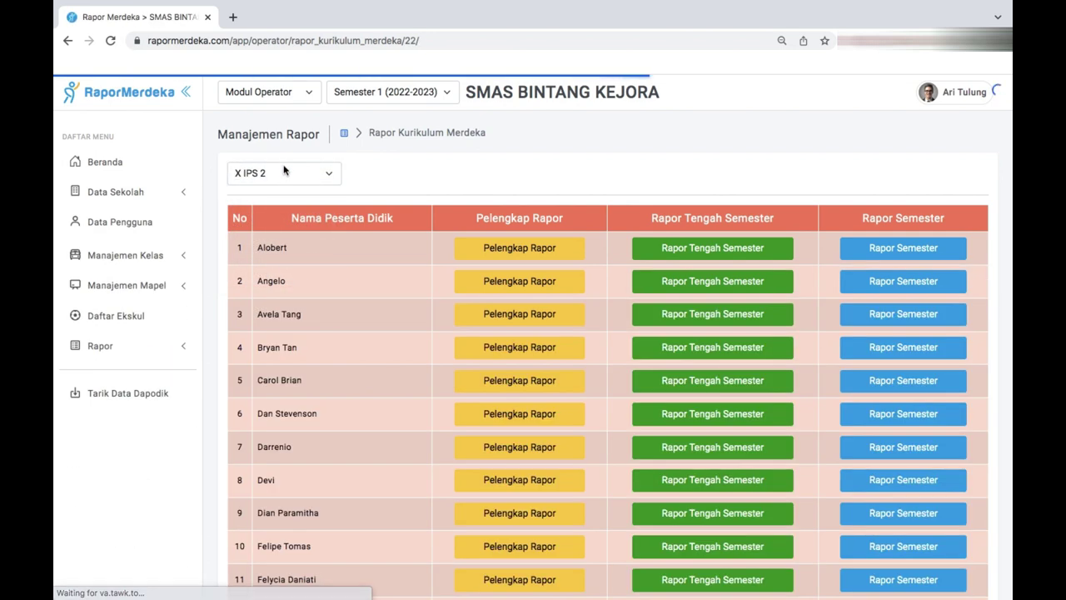
{"action": "left_click", "coordinate": [284, 172]}
{"action": "left_click", "coordinate": [279, 159]}
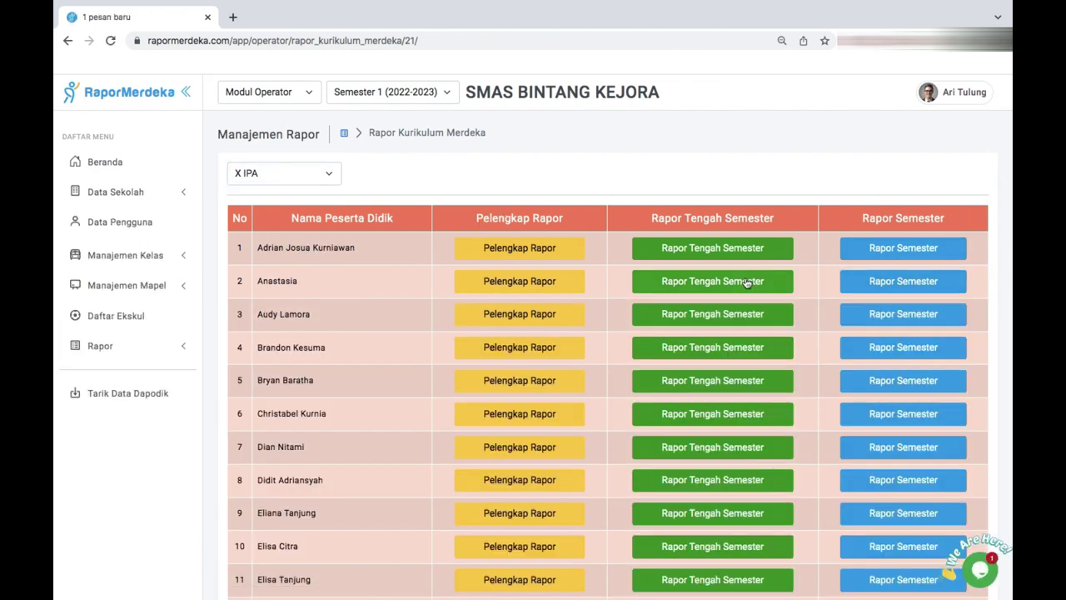
View the Pelengkap Rapor of the first-listed X IPA student through to the student identity page, and close the document.
{"action": "left_click", "coordinate": [570, 248]}
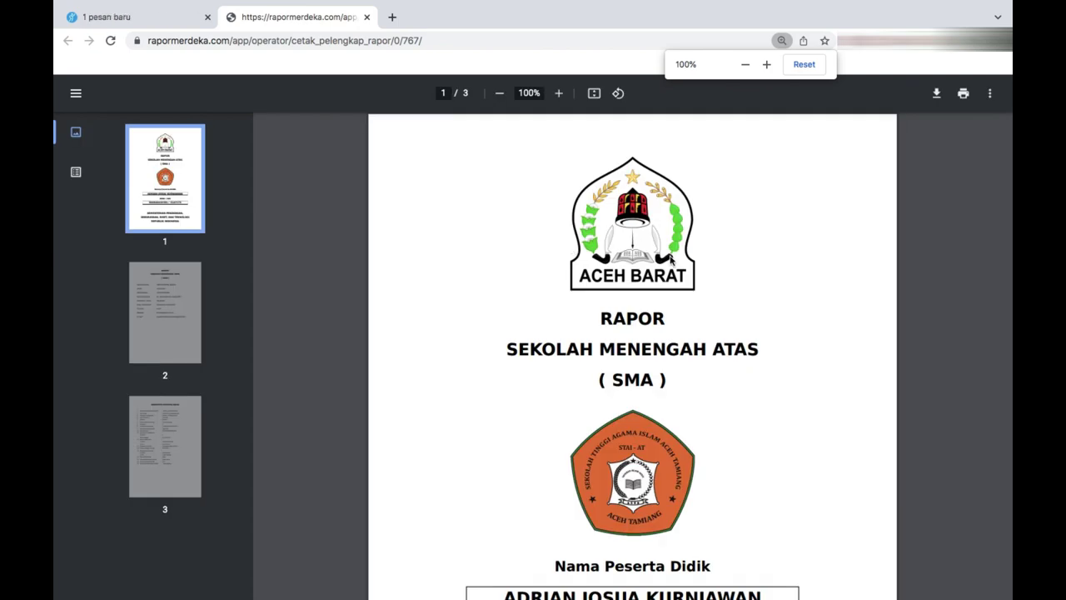
{"action": "scroll", "coordinate": [646, 249], "scroll_direction": "down", "scroll_amount": 5}
{"action": "scroll", "coordinate": [664, 286], "scroll_direction": "down", "scroll_amount": 2}
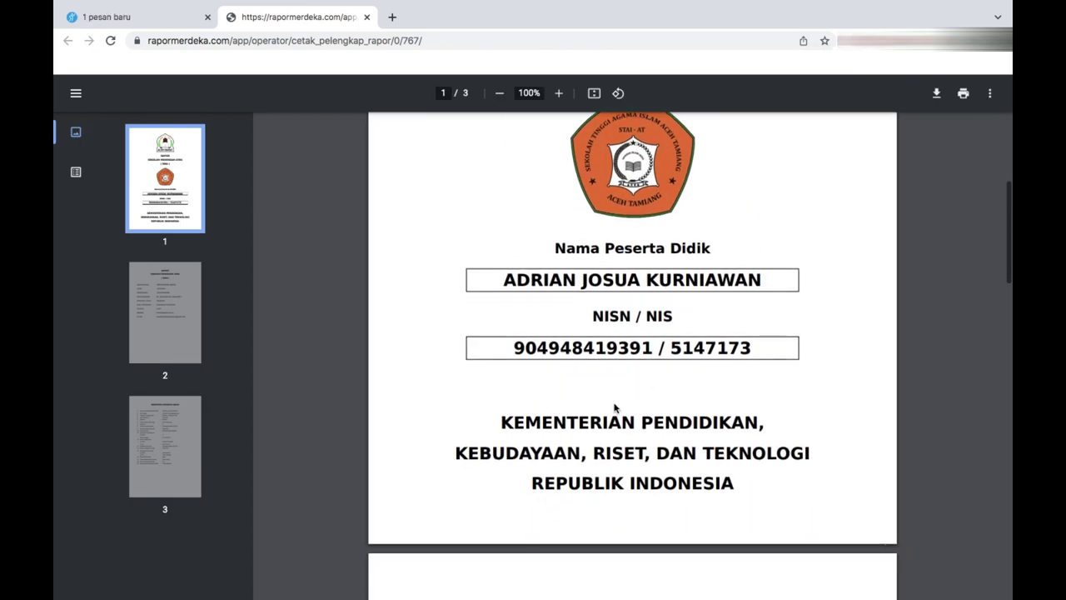
{"action": "scroll", "coordinate": [738, 530], "scroll_direction": "down", "scroll_amount": 13}
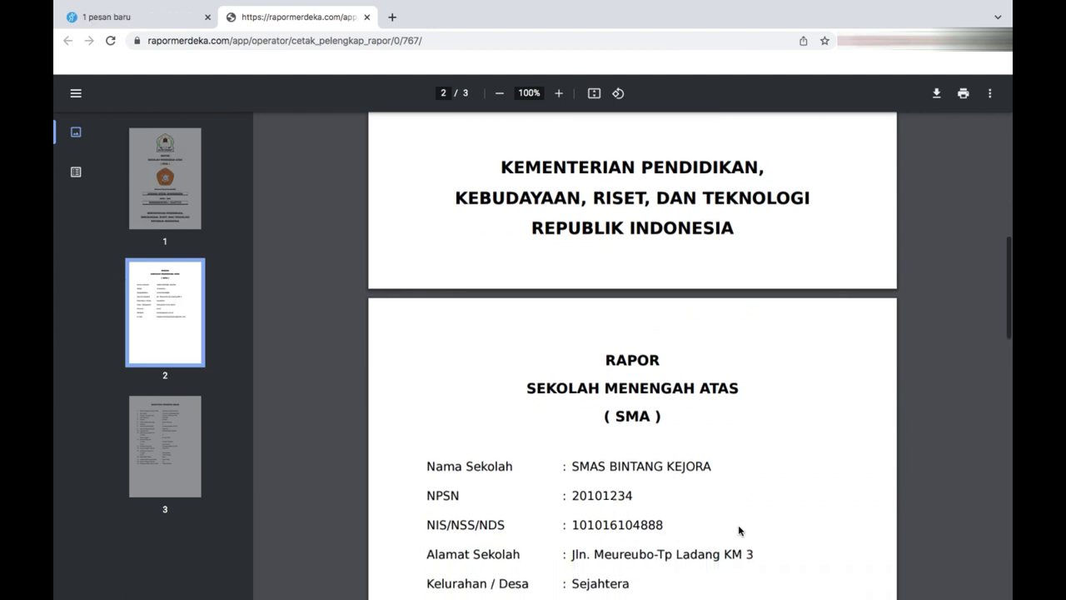
{"action": "scroll", "coordinate": [738, 529], "scroll_direction": "down", "scroll_amount": 16}
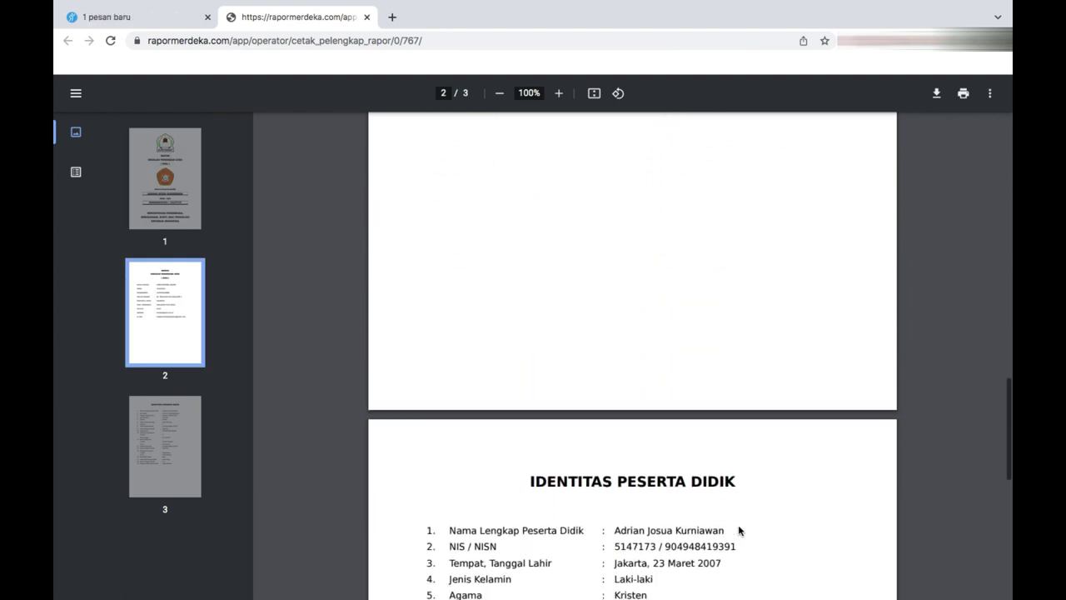
{"action": "scroll", "coordinate": [739, 530], "scroll_direction": "up", "scroll_amount": 20}
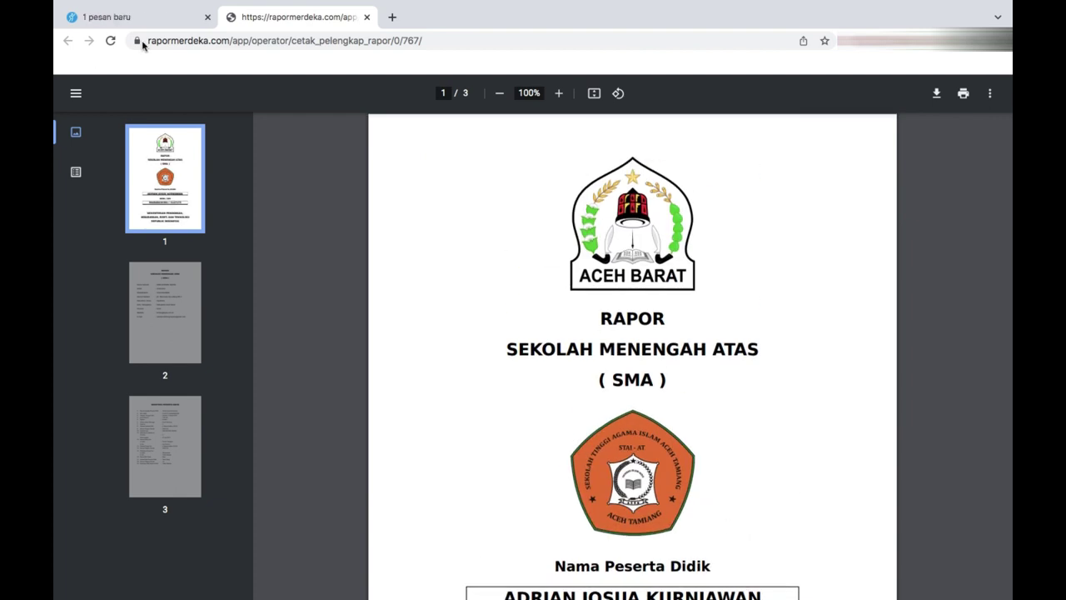
{"action": "left_click", "coordinate": [368, 16]}
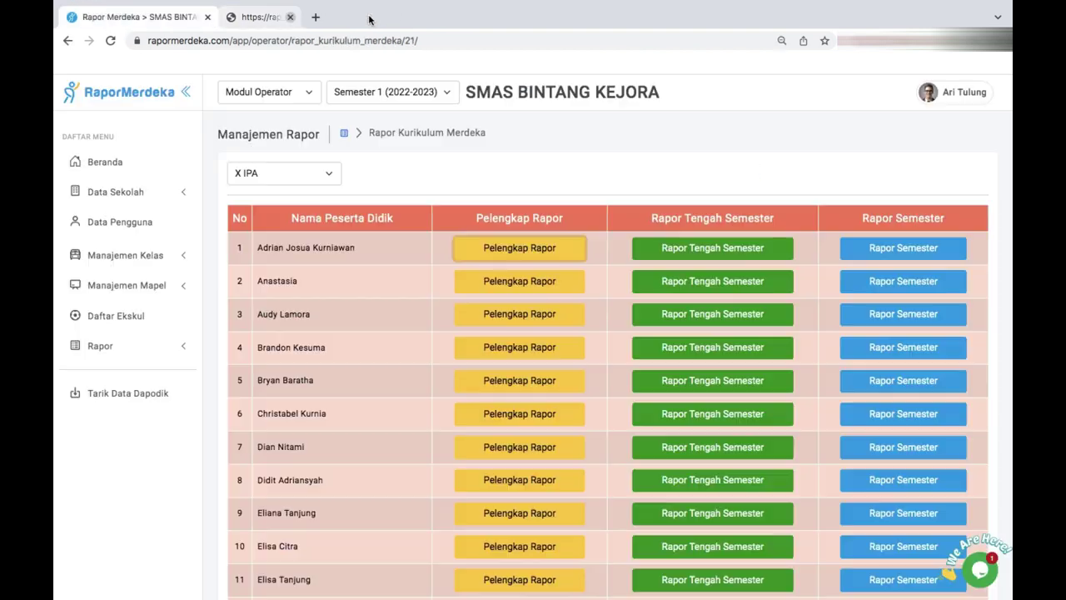
View the first-listed X IPA student's Rapor Tengah Semester, including scores, attendance, homeroom notes and signatures, and close the document.
{"action": "left_click", "coordinate": [722, 250]}
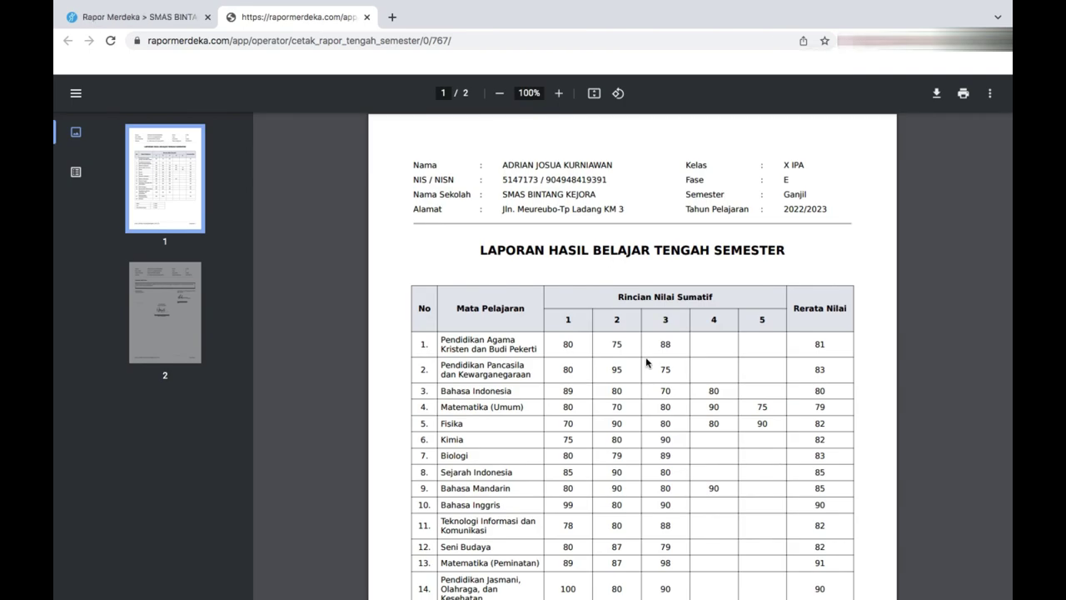
{"action": "scroll", "coordinate": [646, 360], "scroll_direction": "down", "scroll_amount": 3}
{"action": "scroll", "coordinate": [646, 356], "scroll_direction": "down", "scroll_amount": 1}
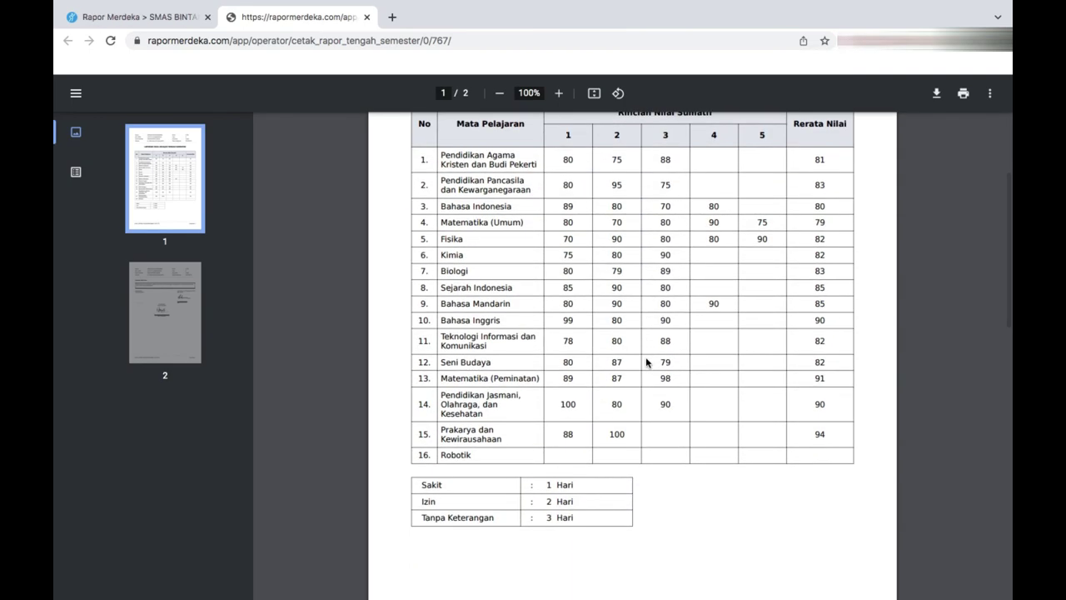
{"action": "scroll", "coordinate": [607, 202], "scroll_direction": "up", "scroll_amount": 1}
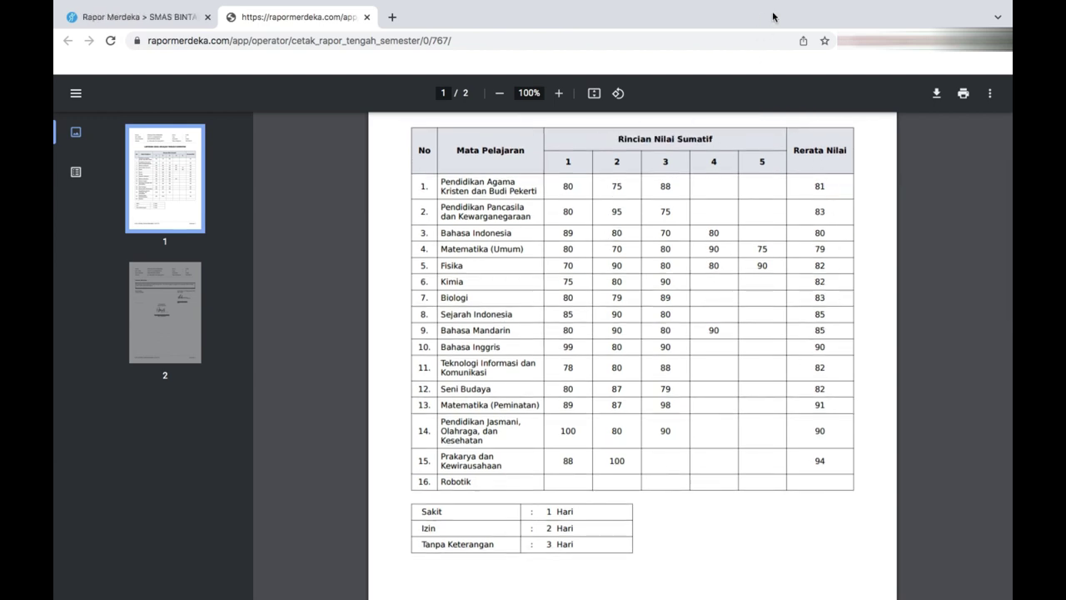
{"action": "scroll", "coordinate": [732, 351], "scroll_direction": "down", "scroll_amount": 3}
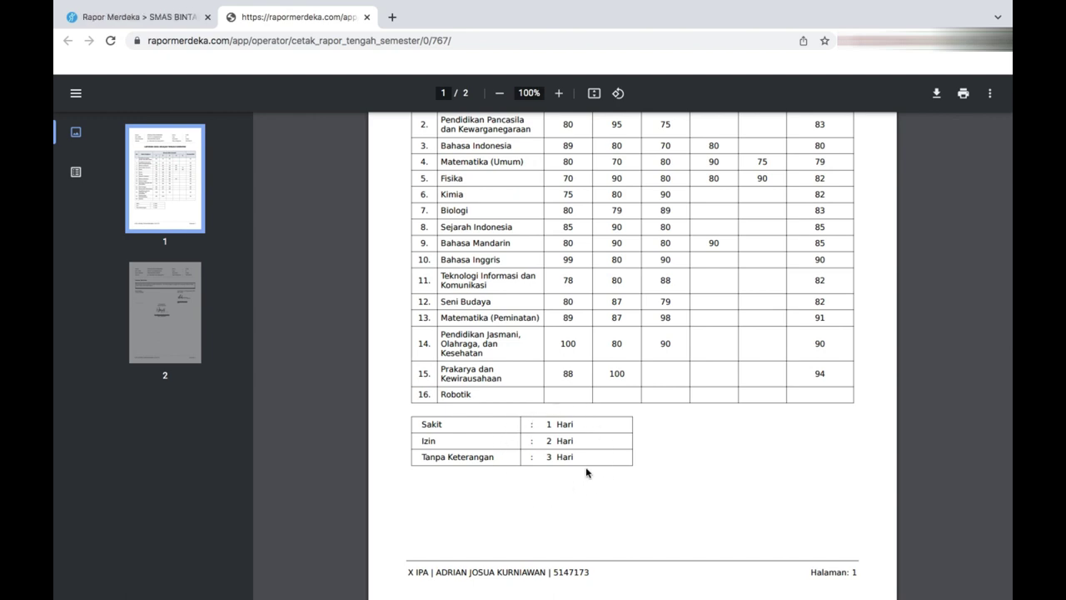
{"action": "scroll", "coordinate": [586, 469], "scroll_direction": "down", "scroll_amount": 10}
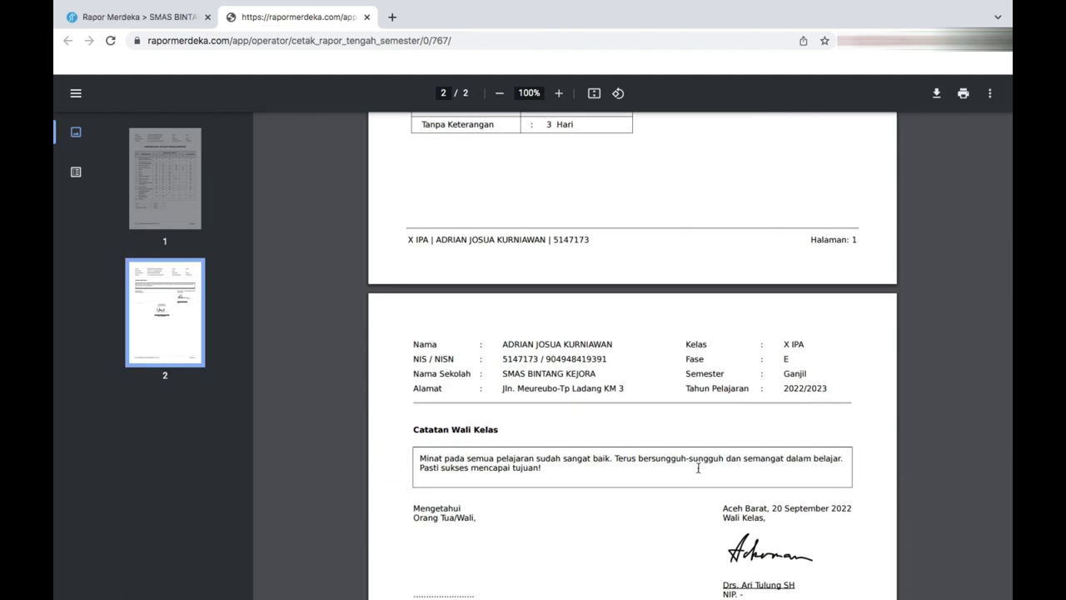
{"action": "scroll", "coordinate": [700, 464], "scroll_direction": "down", "scroll_amount": 6}
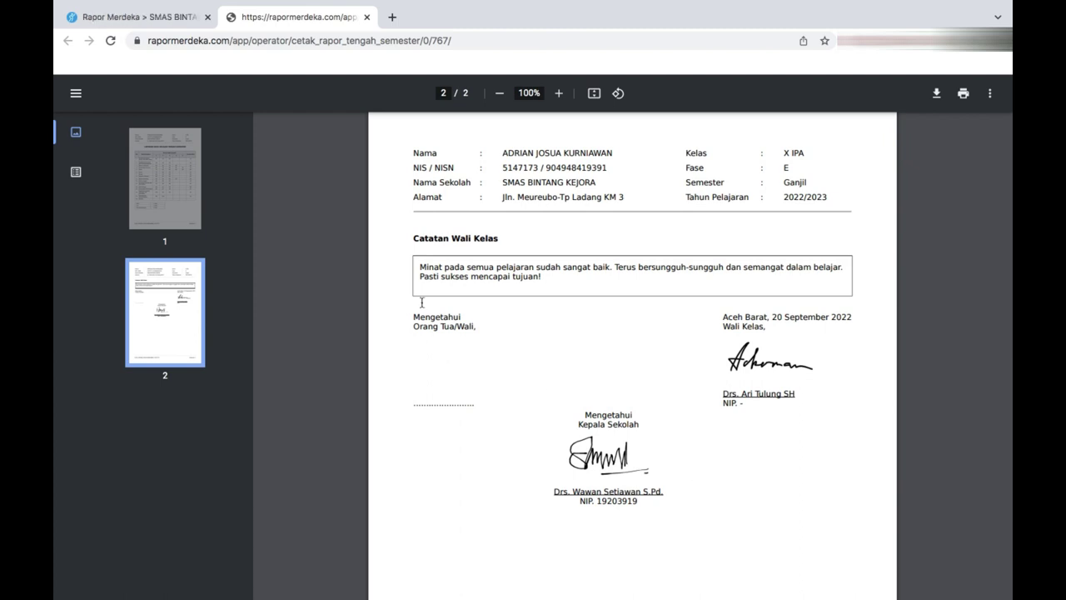
{"action": "left_click", "coordinate": [367, 17]}
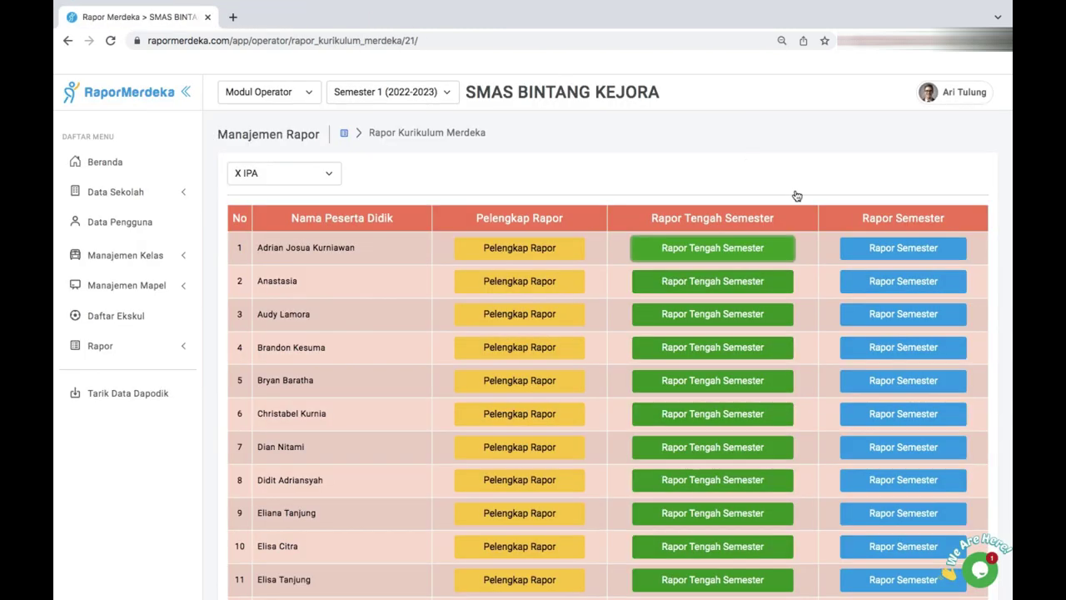
Open the first-listed X IPA student's Rapor Semester and read its final scores, competency descriptions, extracurriculars, attendance, homeroom notes and signatures.
{"action": "left_click", "coordinate": [881, 248]}
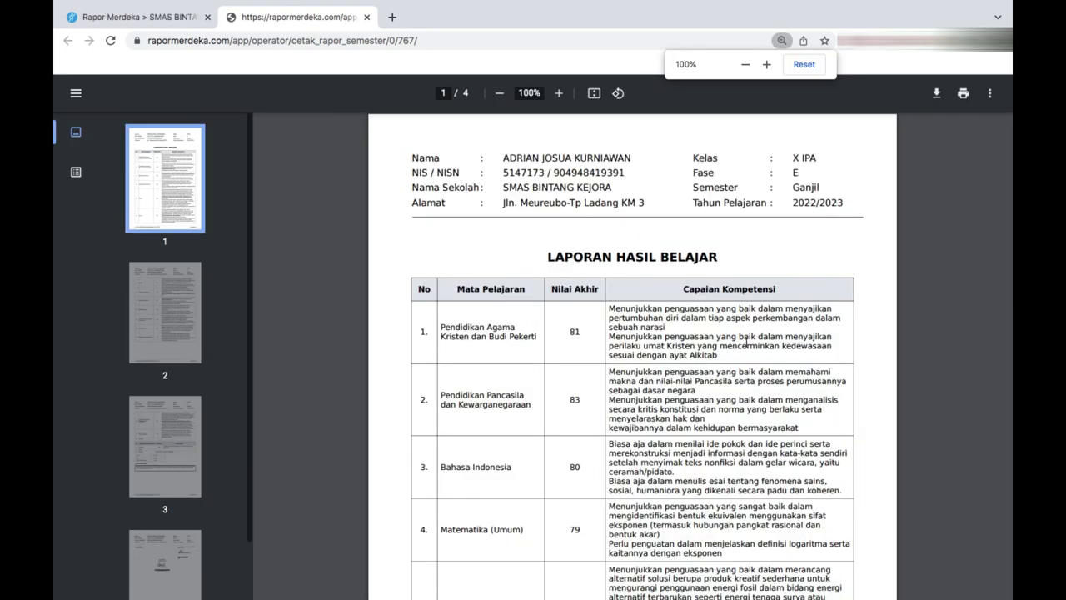
{"action": "scroll", "coordinate": [744, 340], "scroll_direction": "down", "scroll_amount": 1}
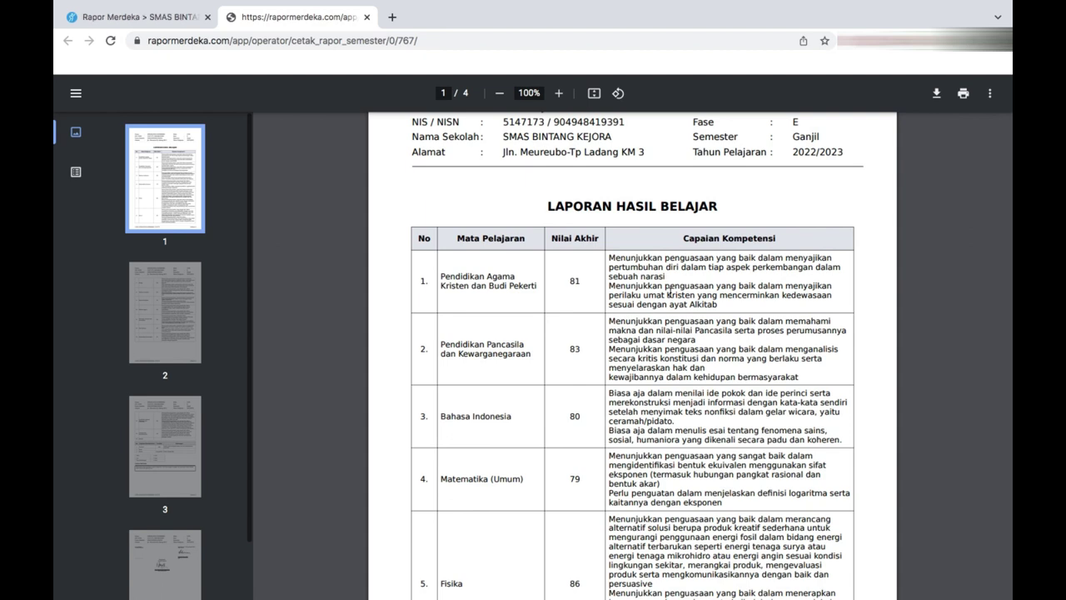
{"action": "scroll", "coordinate": [669, 291], "scroll_direction": "down", "scroll_amount": 5}
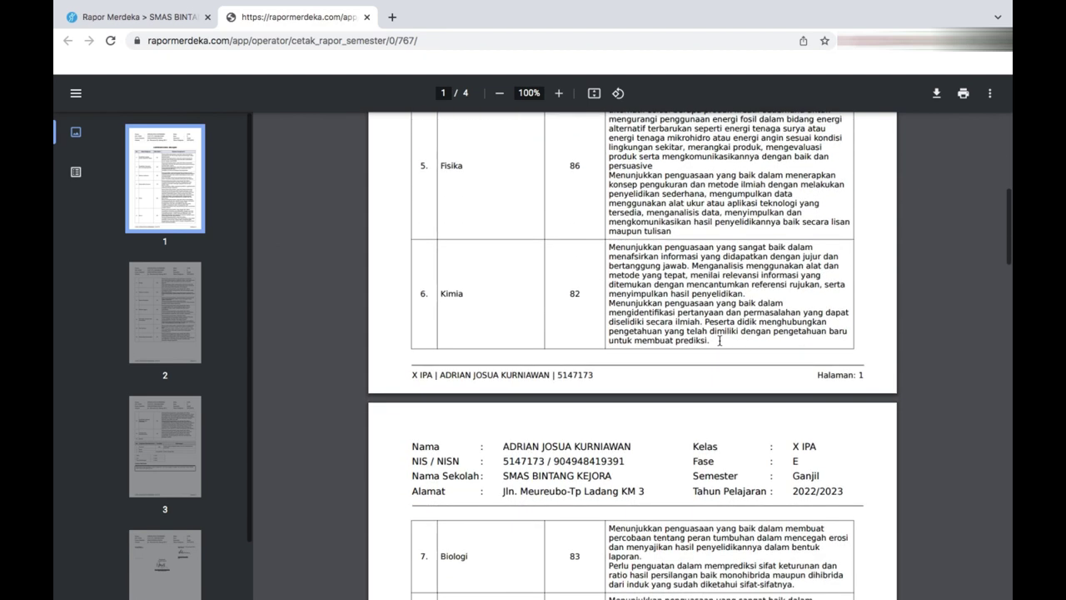
{"action": "scroll", "coordinate": [720, 340], "scroll_direction": "down", "scroll_amount": 6}
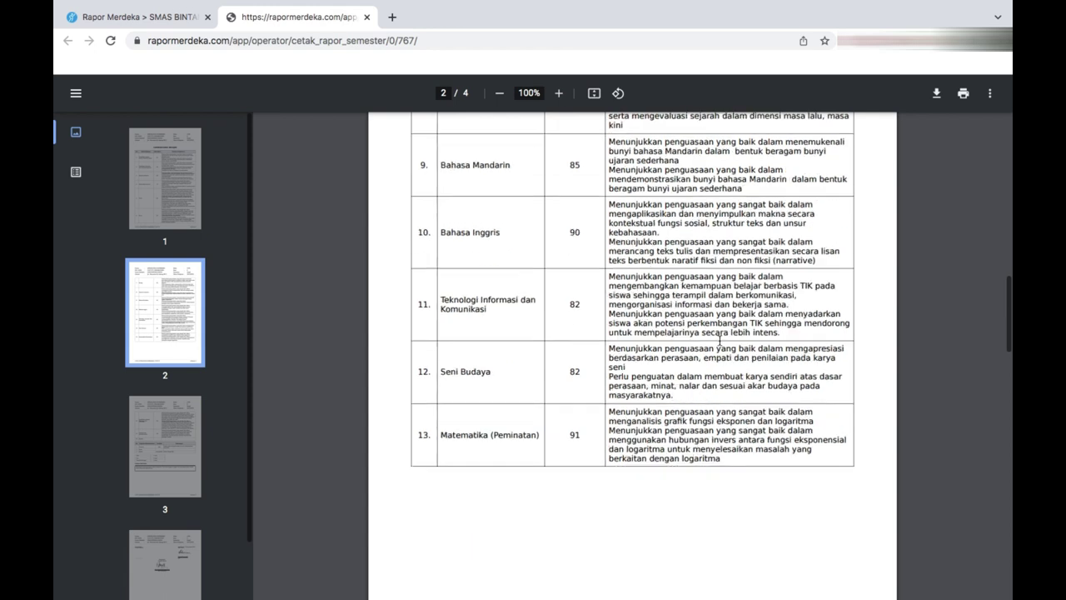
{"action": "scroll", "coordinate": [719, 340], "scroll_direction": "down", "scroll_amount": 7}
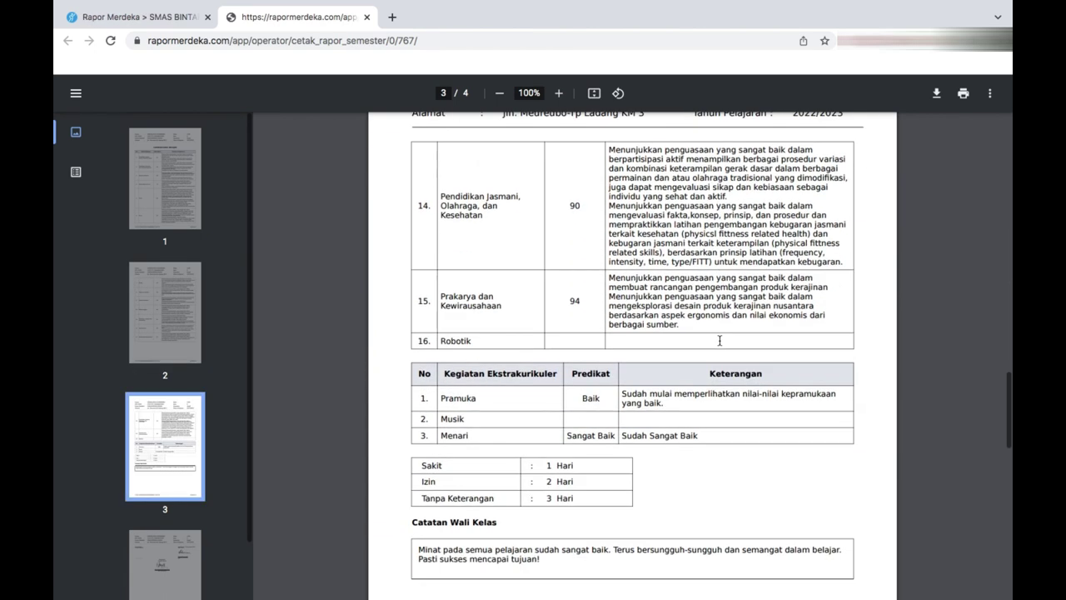
{"action": "scroll", "coordinate": [719, 340], "scroll_direction": "down", "scroll_amount": 1}
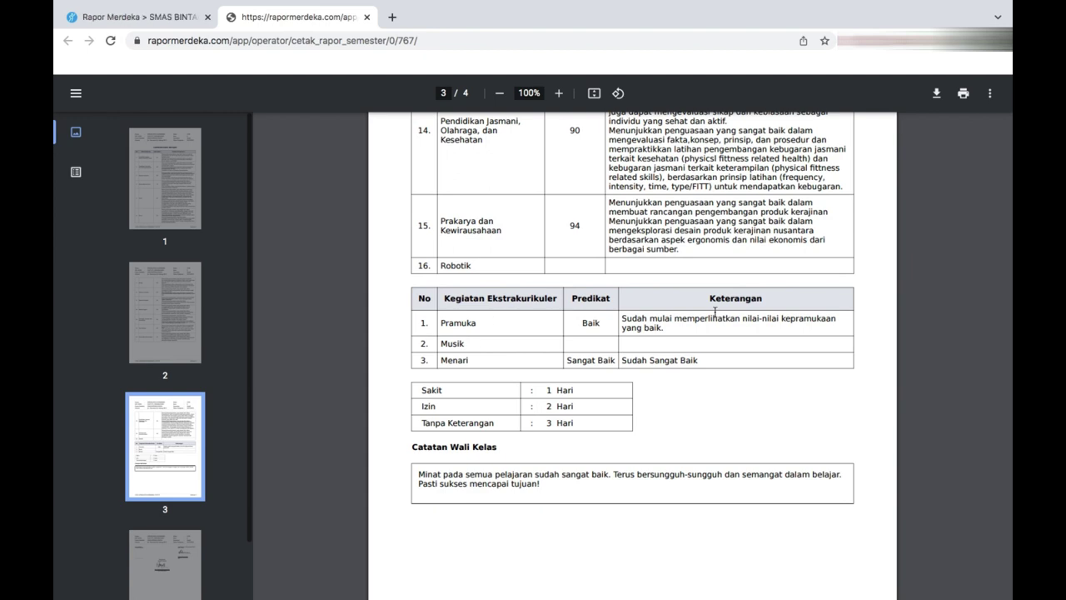
{"action": "scroll", "coordinate": [733, 367], "scroll_direction": "down", "scroll_amount": 1}
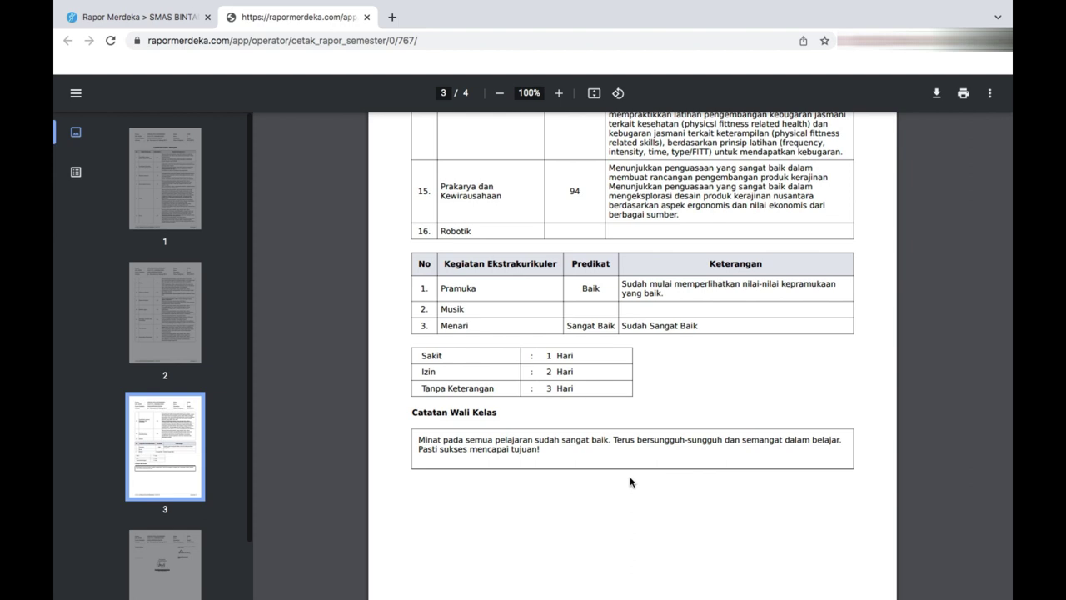
{"action": "scroll", "coordinate": [631, 481], "scroll_direction": "down", "scroll_amount": 10}
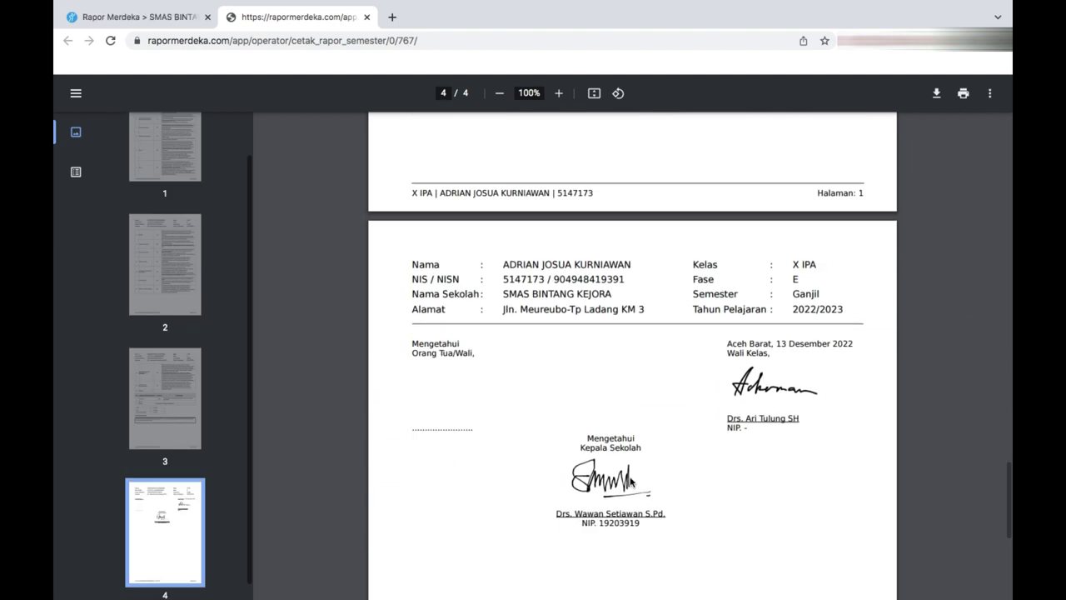
{"action": "scroll", "coordinate": [631, 481], "scroll_direction": "down", "scroll_amount": 5}
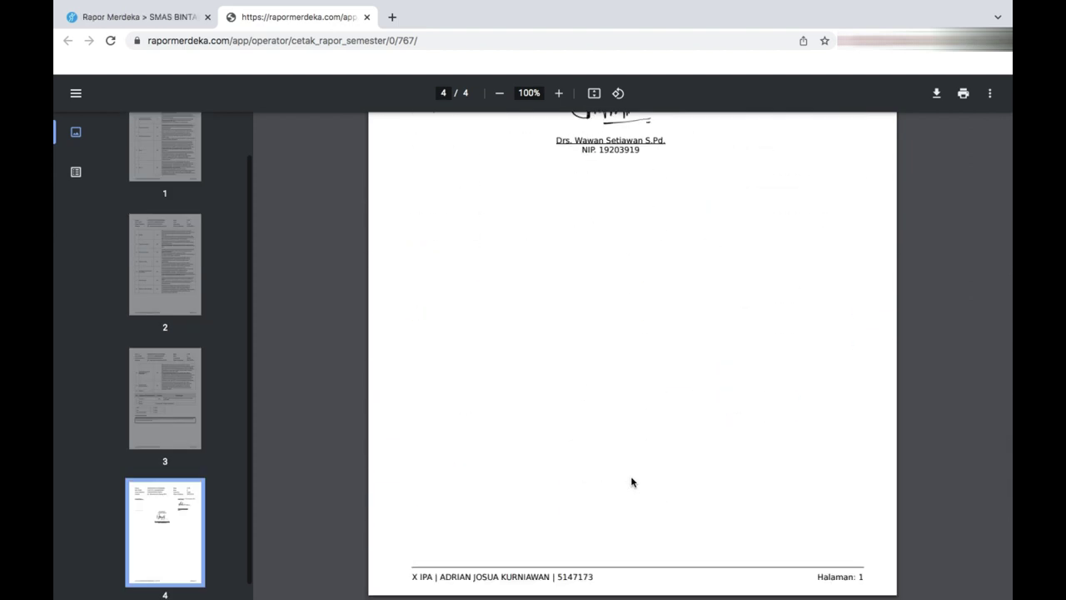
{"action": "scroll", "coordinate": [631, 481], "scroll_direction": "up", "scroll_amount": 20}
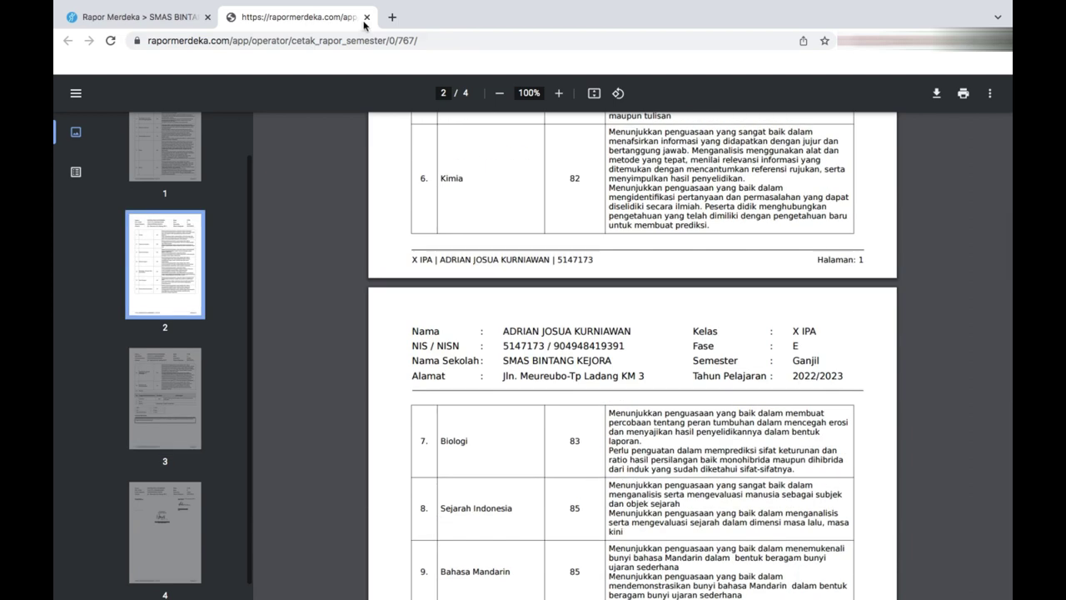
Close the semester report and open the Pelengkap Rapor for Semua Siswa at the end of the X IPA list.
{"action": "left_click", "coordinate": [366, 18]}
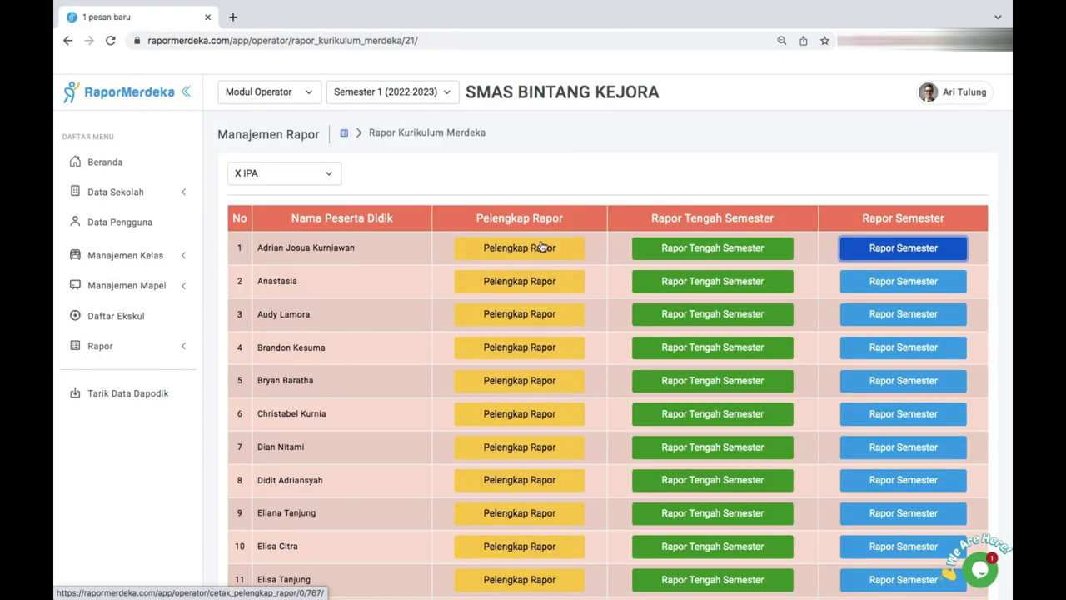
{"action": "scroll", "coordinate": [685, 454], "scroll_direction": "down", "scroll_amount": 5}
{"action": "scroll", "coordinate": [685, 454], "scroll_direction": "down", "scroll_amount": 3}
{"action": "scroll", "coordinate": [614, 236], "scroll_direction": "up", "scroll_amount": 2}
{"action": "scroll", "coordinate": [614, 236], "scroll_direction": "down", "scroll_amount": 6}
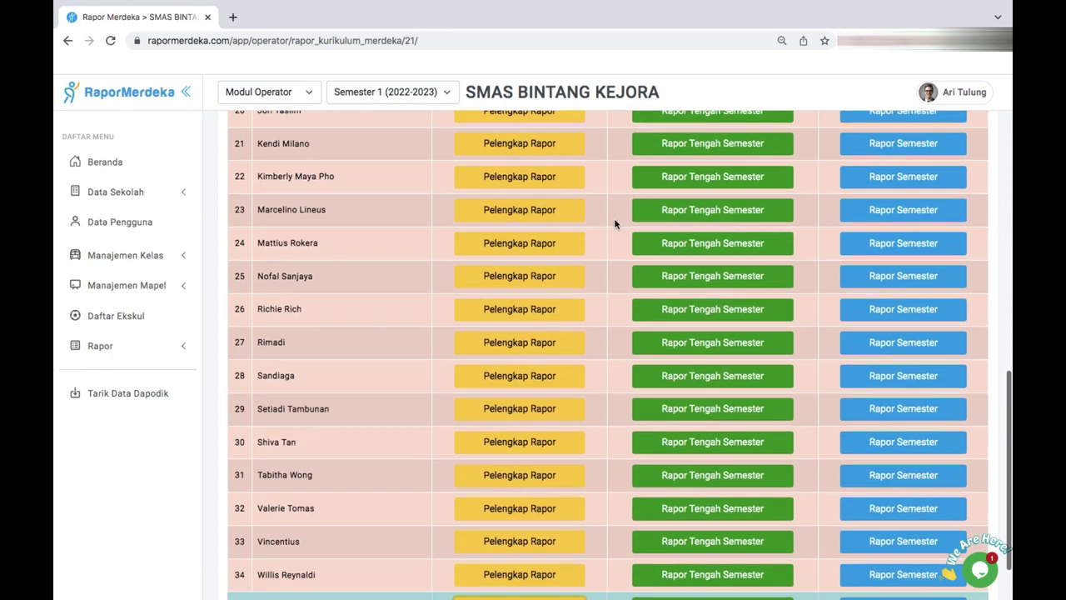
{"action": "scroll", "coordinate": [615, 223], "scroll_direction": "down", "scroll_amount": 2}
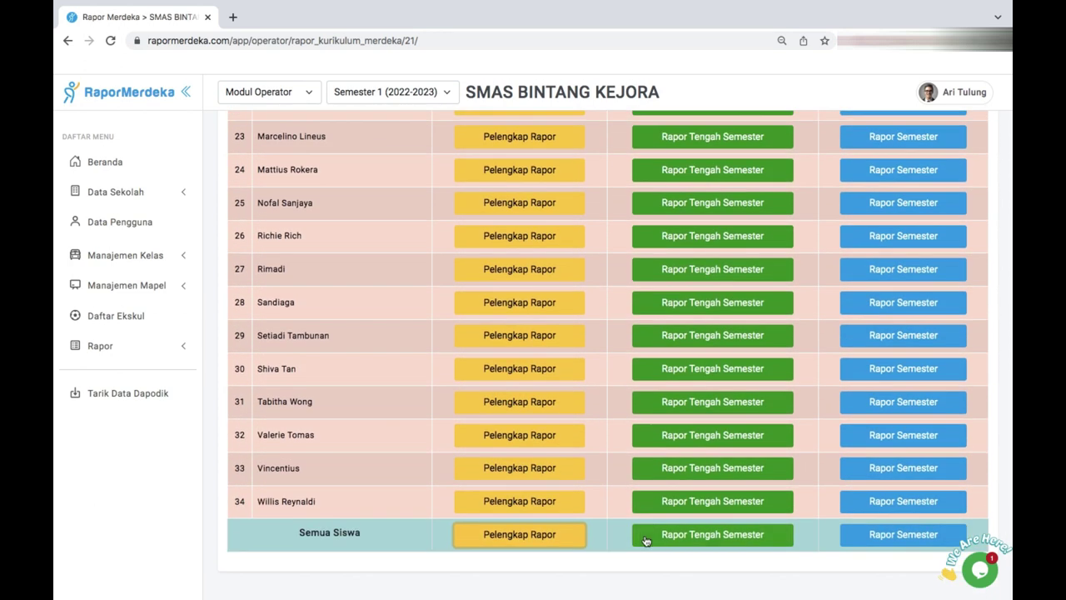
{"action": "left_click", "coordinate": [566, 539]}
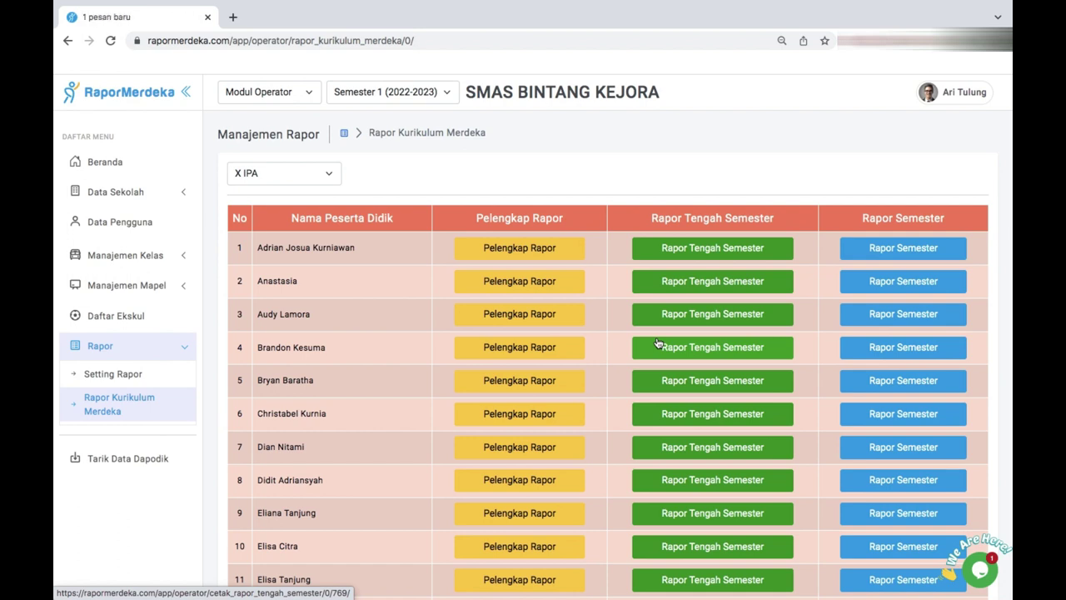
Add a new Siswa record in Data Pengguna, filling in the student's name and NISN, and save it.
{"action": "left_click", "coordinate": [122, 222]}
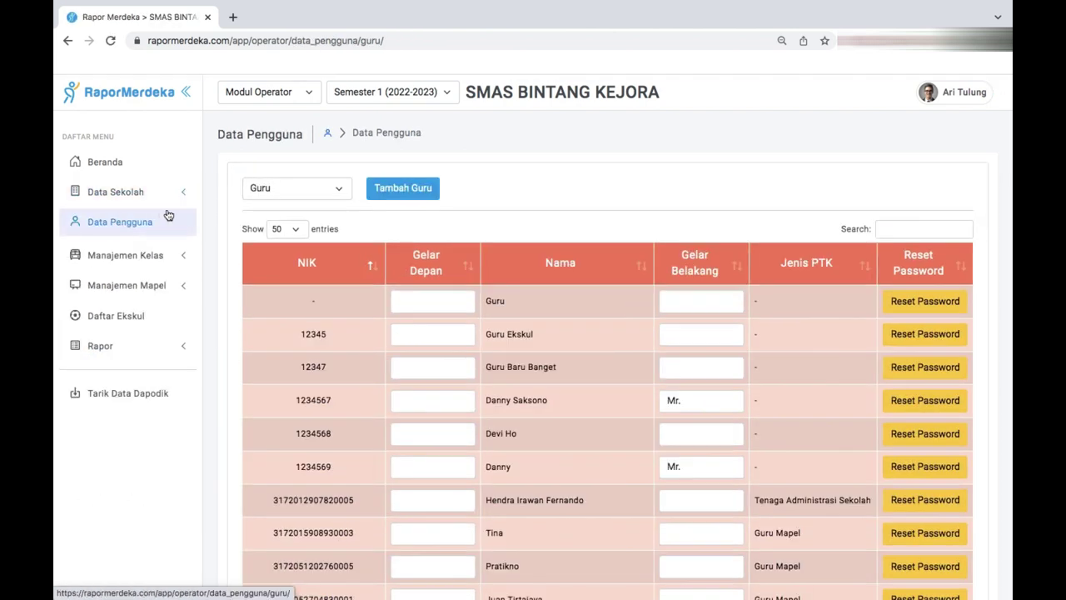
{"action": "left_click", "coordinate": [309, 198]}
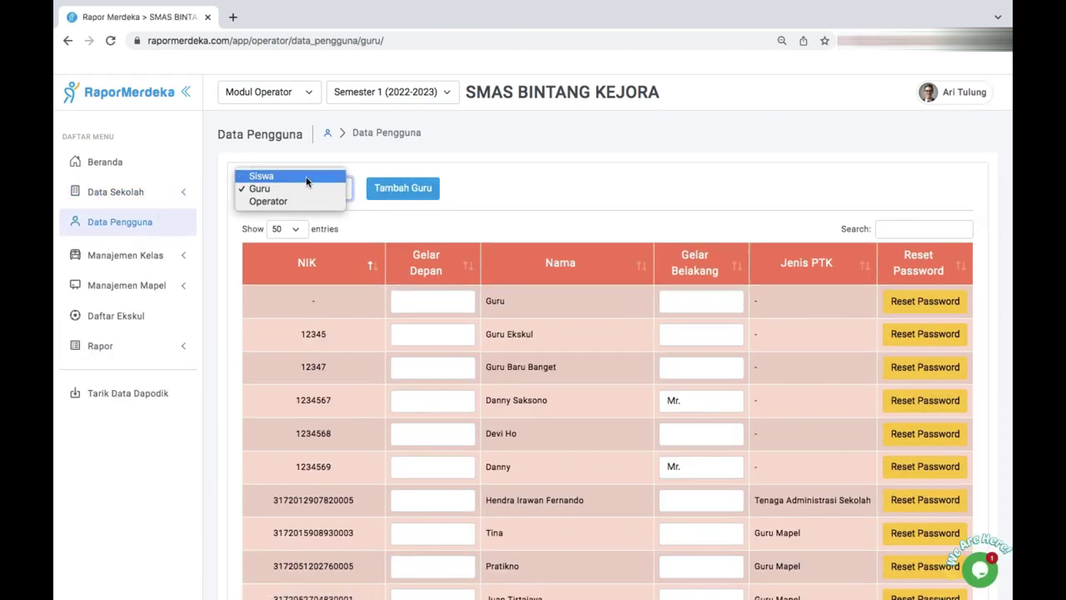
{"action": "left_click", "coordinate": [305, 176]}
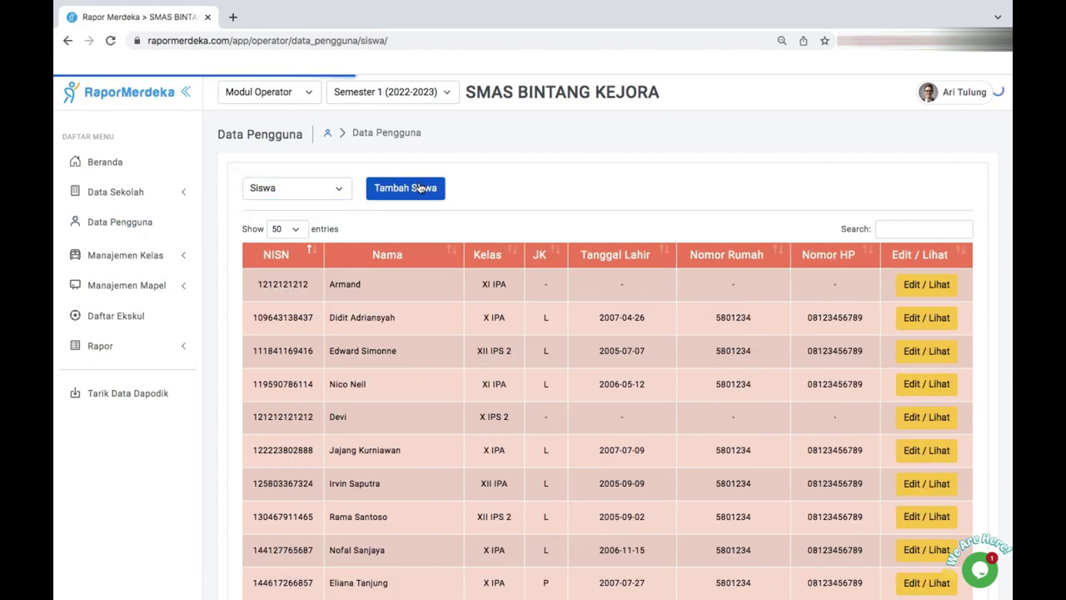
{"action": "left_click", "coordinate": [419, 186]}
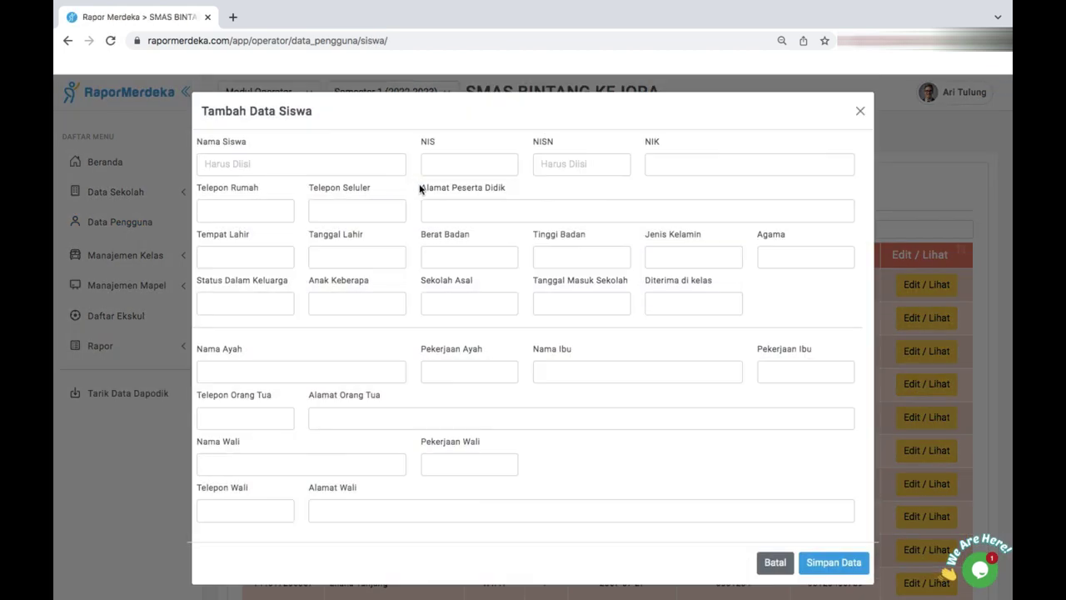
{"action": "left_click", "coordinate": [312, 165]}
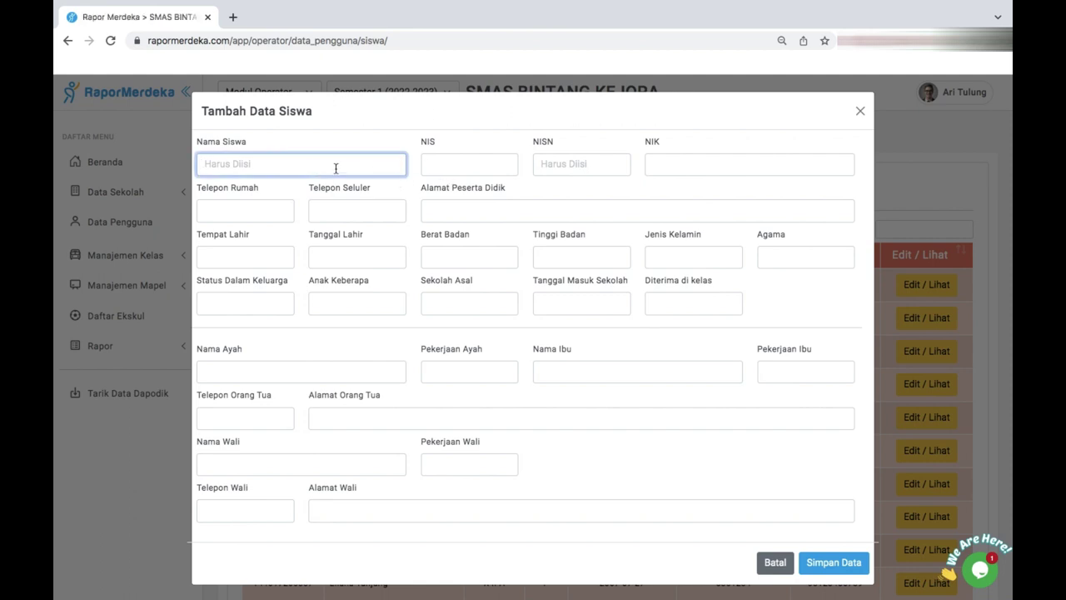
{"action": "type", "text": "N"}
{"action": "left_click", "coordinate": [556, 169]}
{"action": "type", "text": "89898989"}
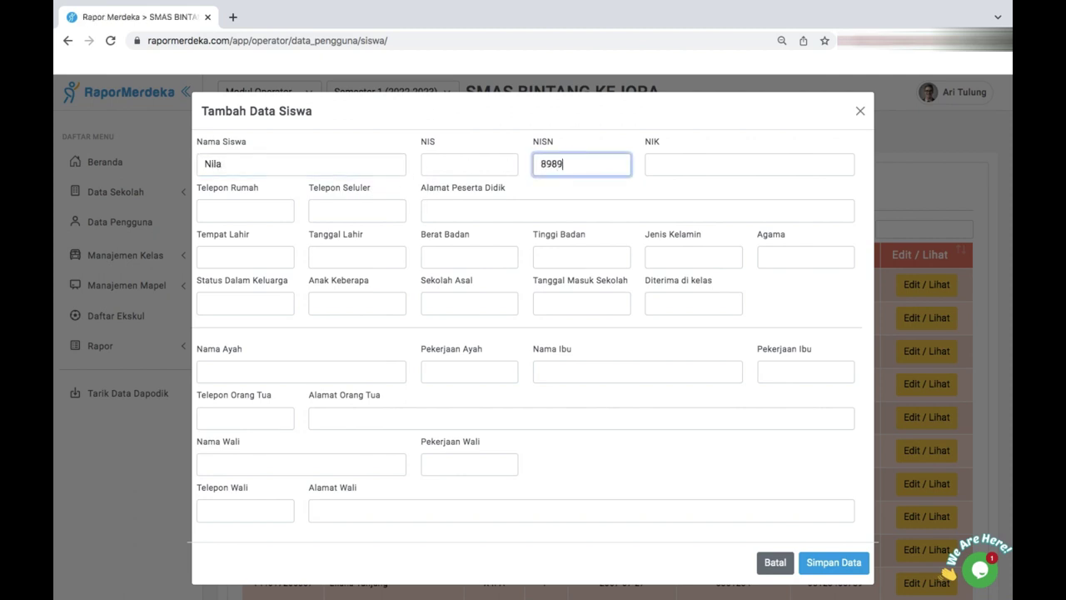
{"action": "left_click", "coordinate": [833, 563]}
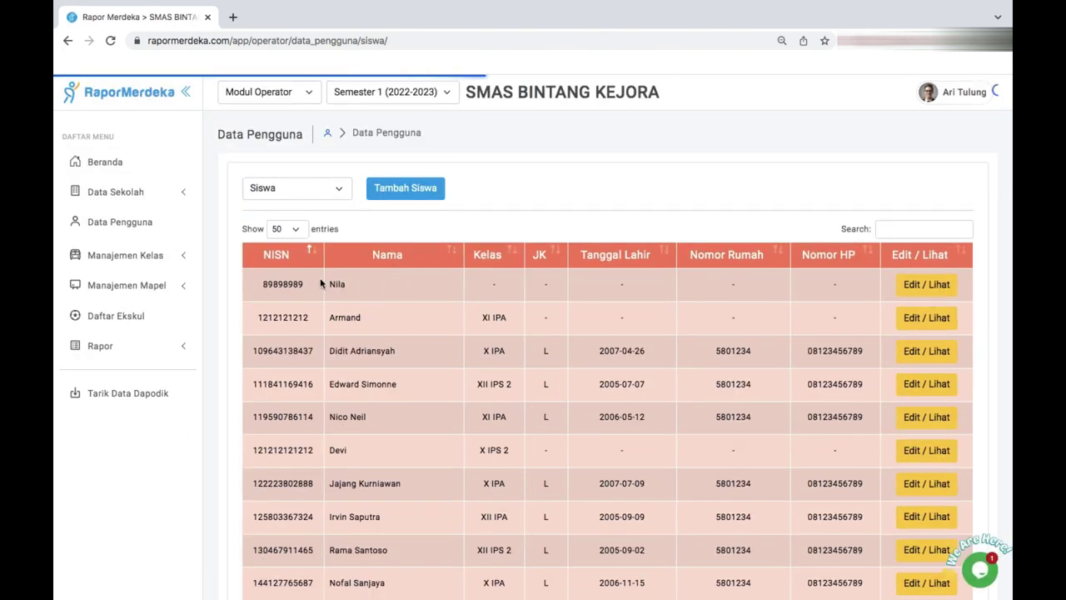
Add the newly created student to class X IPA through Keluar Masuk Peserta Didik and save the class membership.
{"action": "left_click", "coordinate": [147, 260]}
{"action": "left_click", "coordinate": [148, 286]}
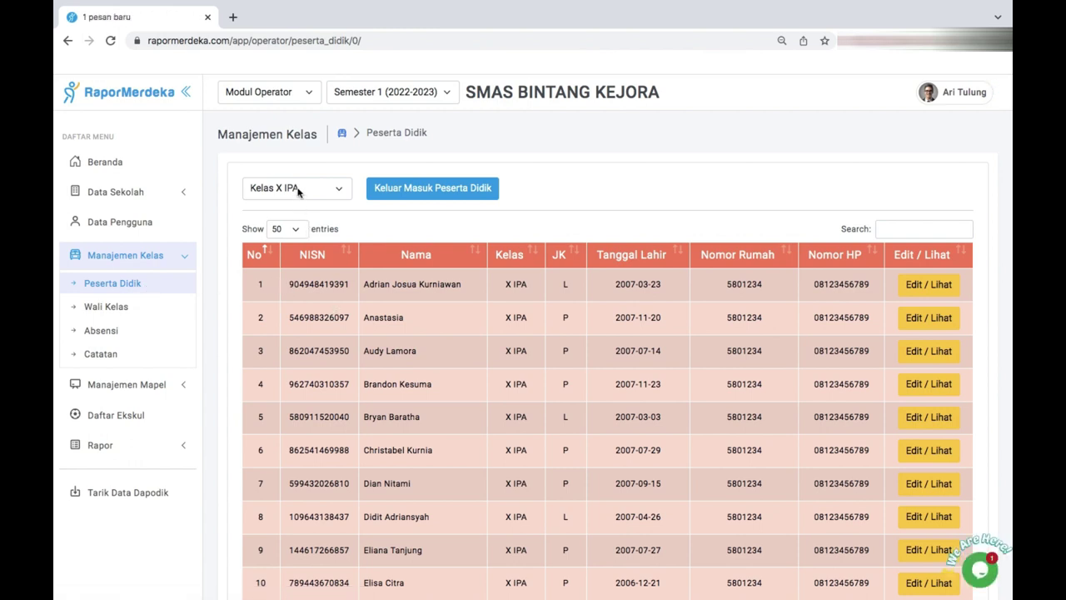
{"action": "left_click", "coordinate": [429, 189]}
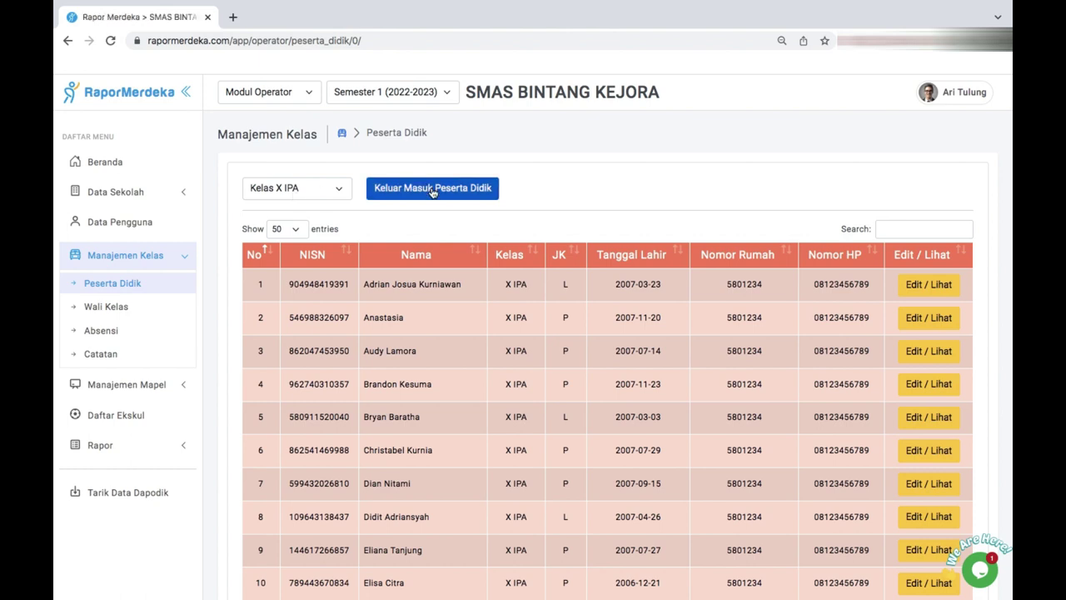
{"action": "left_click", "coordinate": [433, 190]}
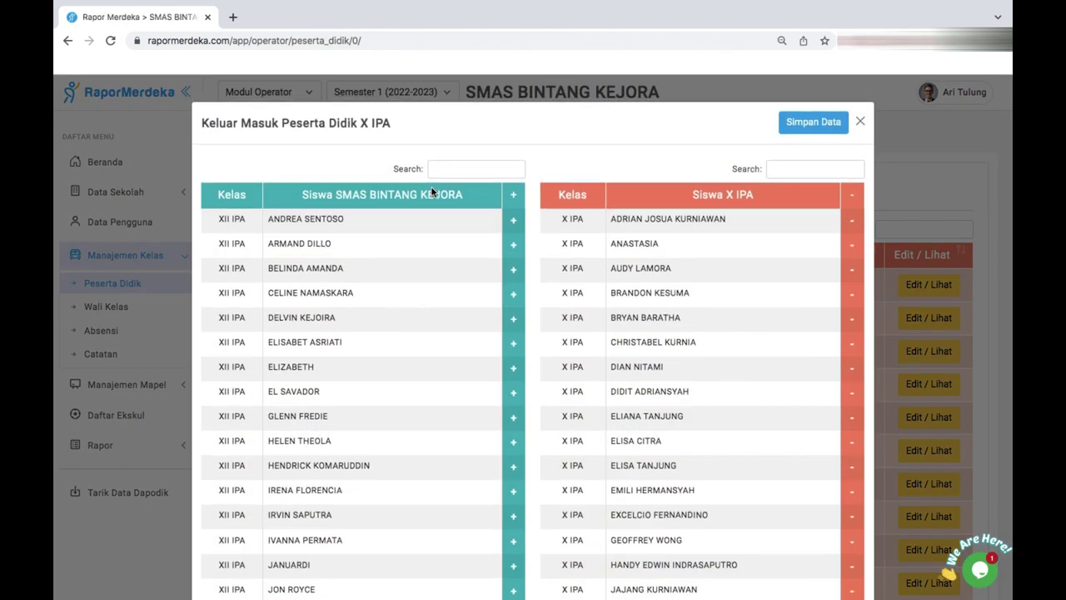
{"action": "left_click", "coordinate": [465, 167]}
{"action": "type", "text": "nila"}
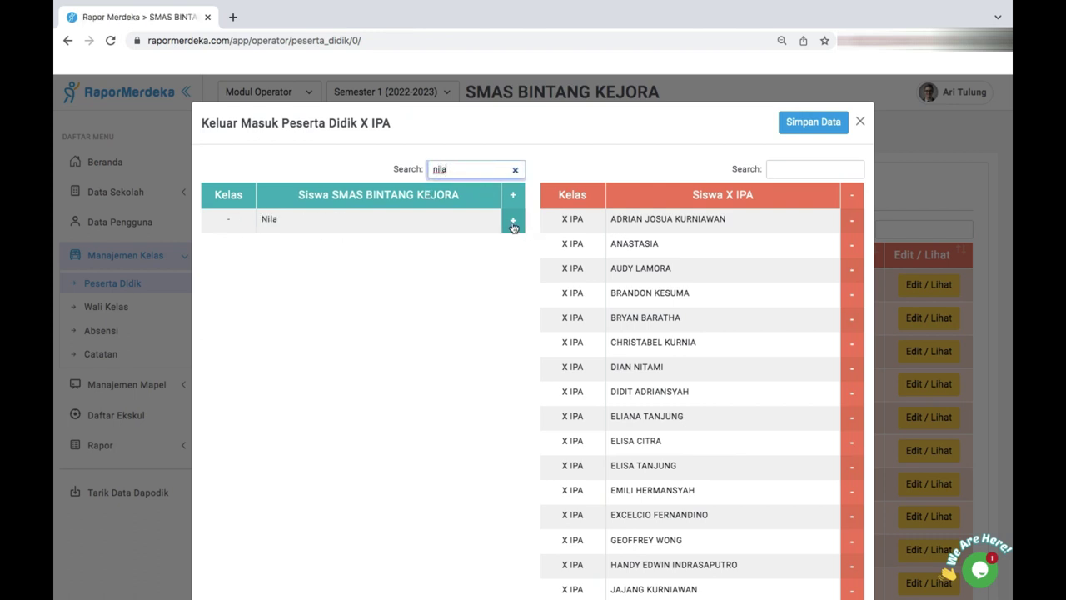
{"action": "left_click", "coordinate": [514, 224]}
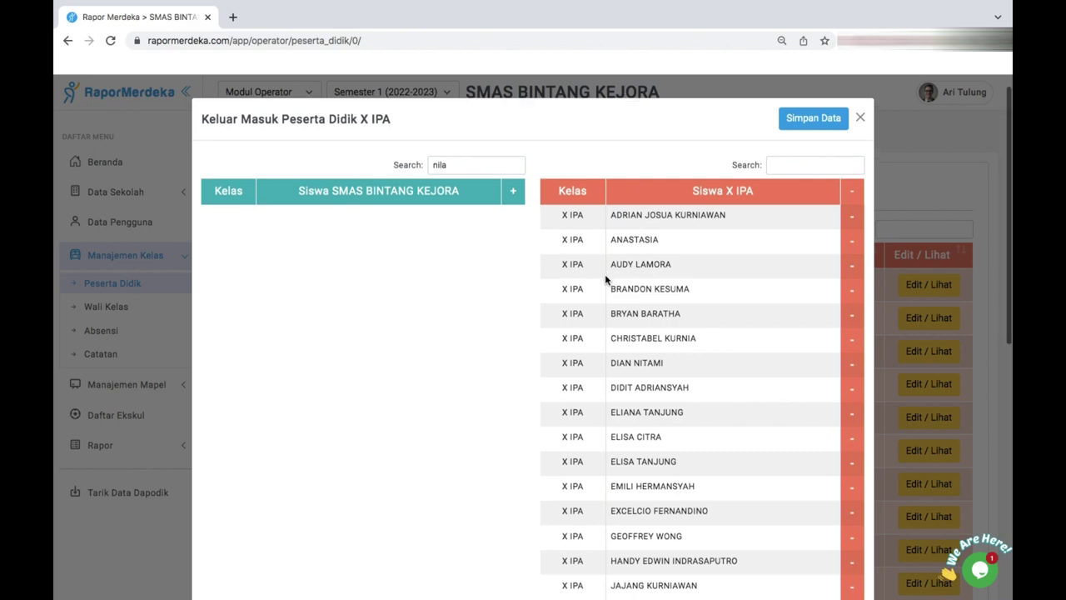
{"action": "scroll", "coordinate": [605, 275], "scroll_direction": "down", "scroll_amount": 10}
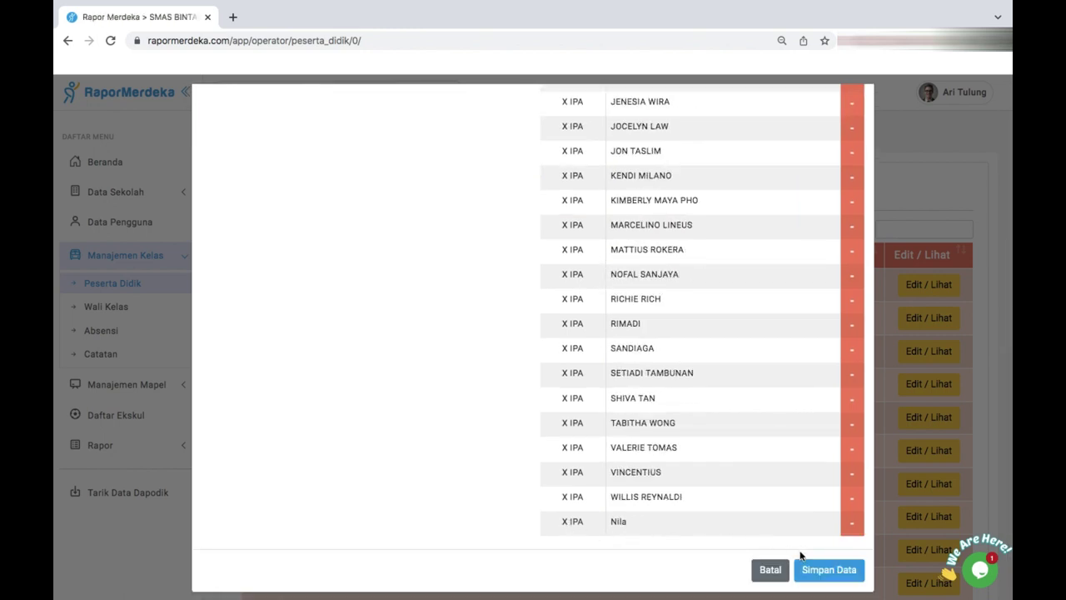
{"action": "left_click", "coordinate": [838, 582]}
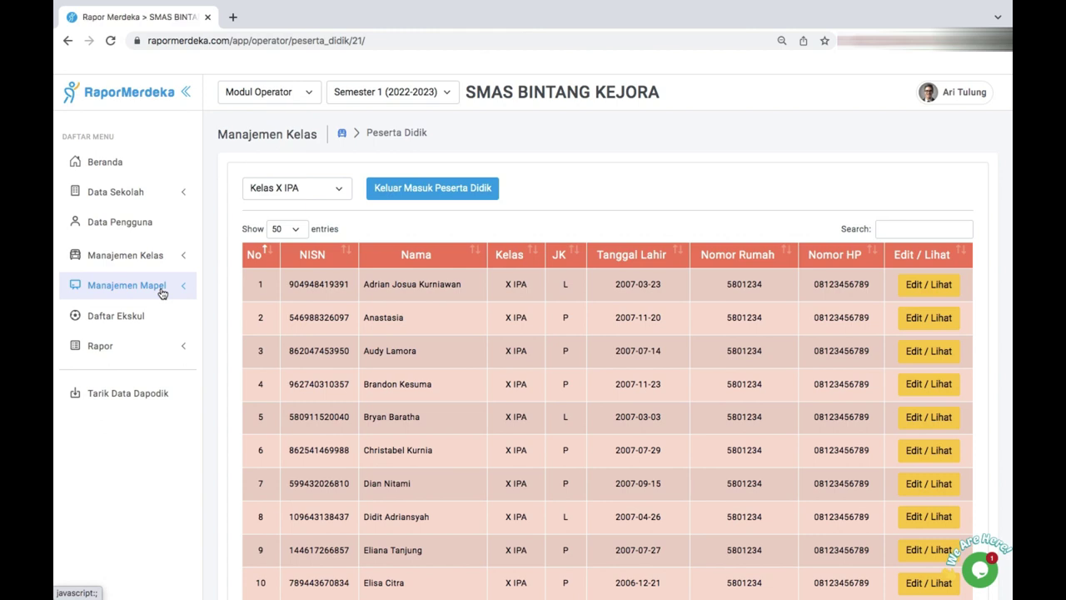
In Siswa Belajar for class X IPA, remove the newly added student from the TIK and SEN subjects.
{"action": "left_click", "coordinate": [162, 294]}
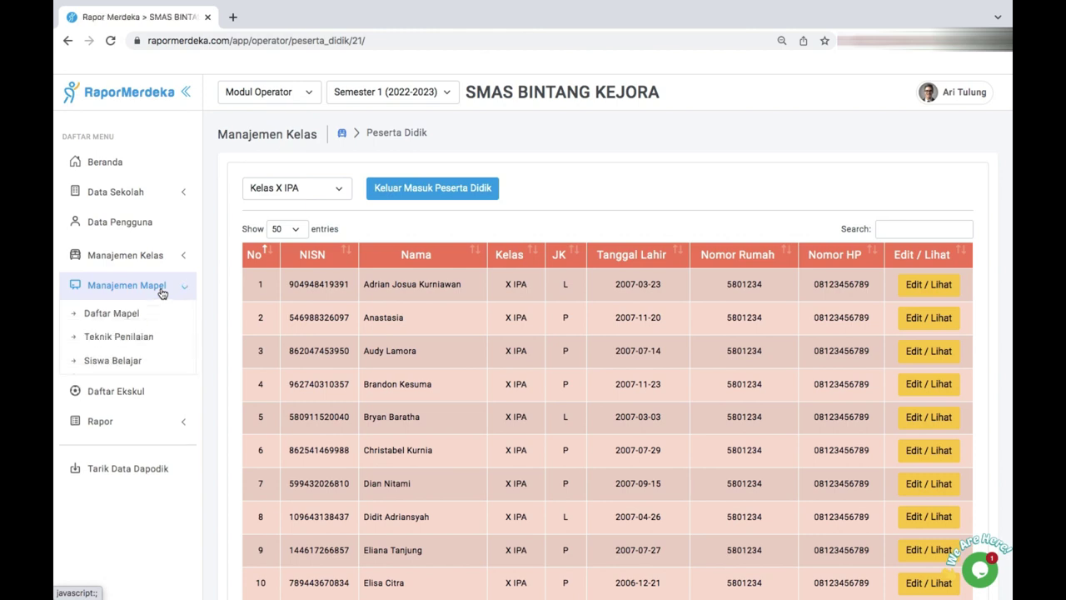
{"action": "left_click", "coordinate": [138, 367]}
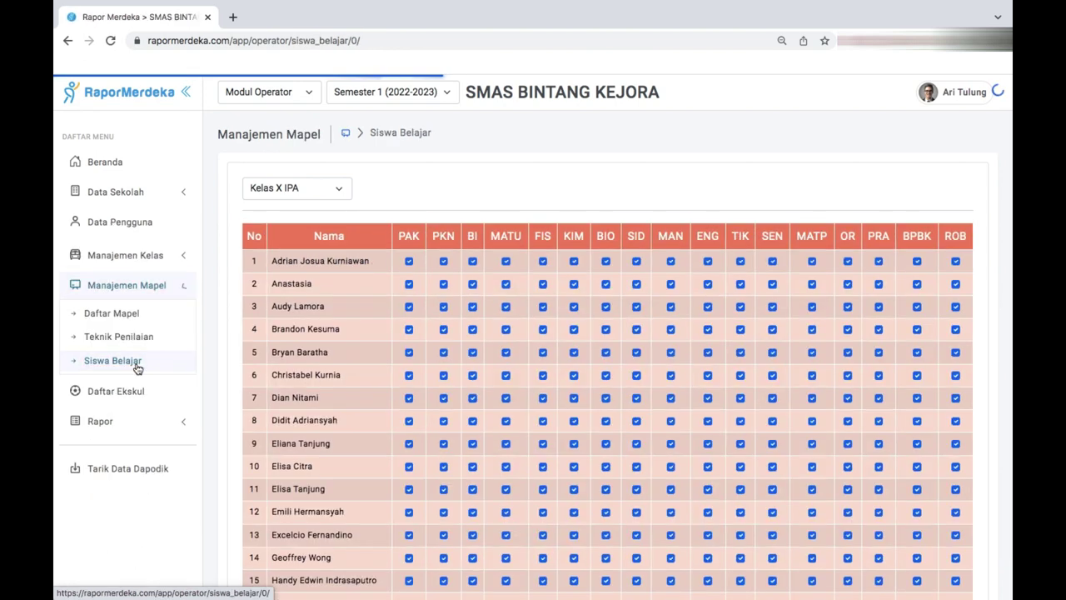
{"action": "scroll", "coordinate": [375, 476], "scroll_direction": "down", "scroll_amount": 5}
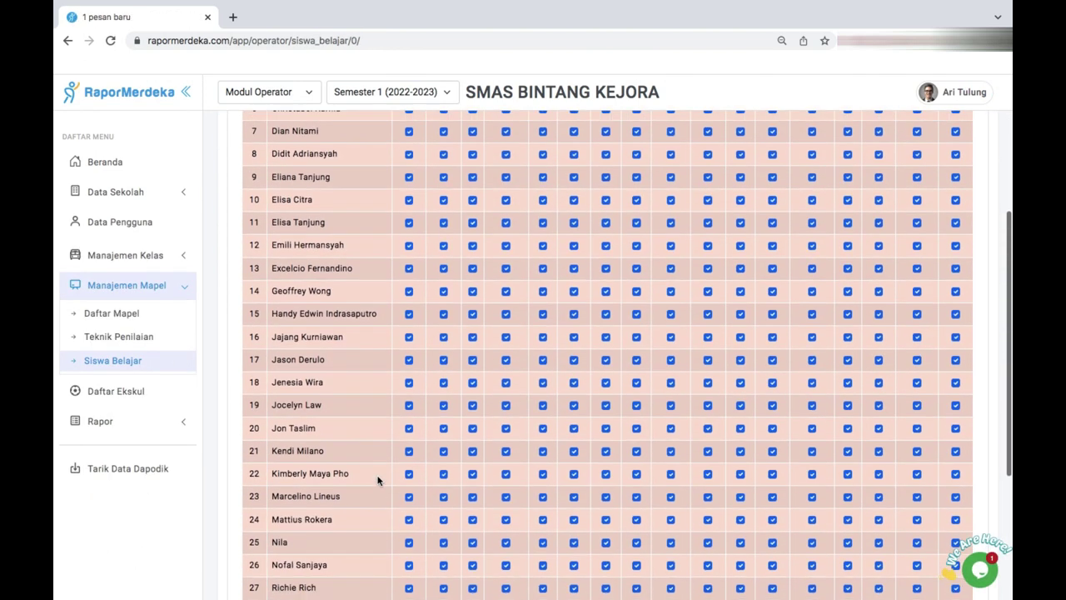
{"action": "scroll", "coordinate": [378, 480], "scroll_direction": "down", "scroll_amount": 5}
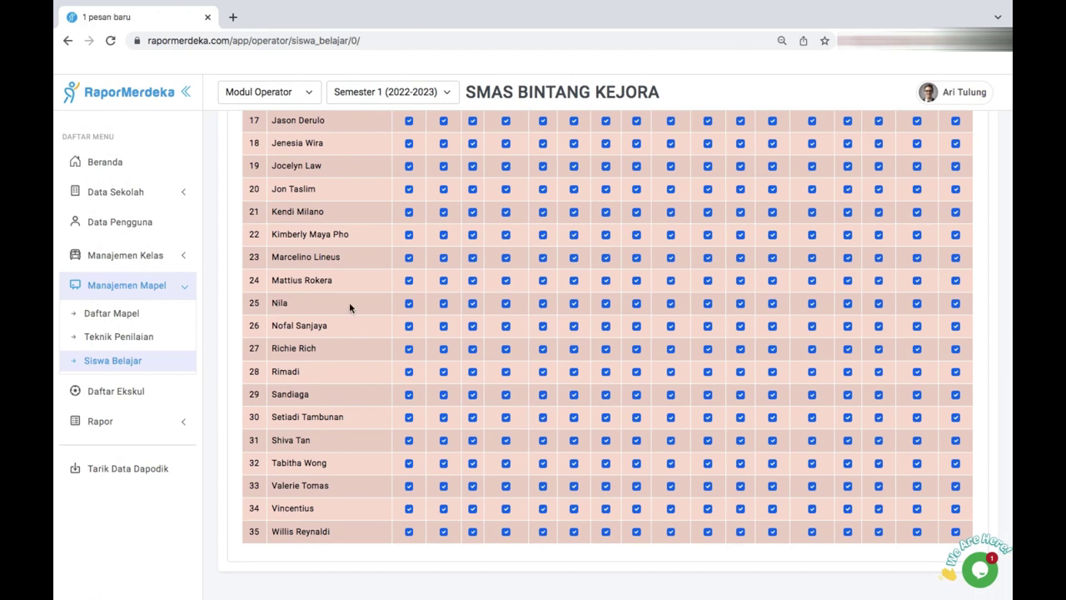
{"action": "scroll", "coordinate": [450, 314], "scroll_direction": "up", "scroll_amount": 8}
{"action": "scroll", "coordinate": [450, 313], "scroll_direction": "up", "scroll_amount": 2}
{"action": "scroll", "coordinate": [450, 314], "scroll_direction": "down", "scroll_amount": 2}
{"action": "scroll", "coordinate": [449, 314], "scroll_direction": "up", "scroll_amount": 2}
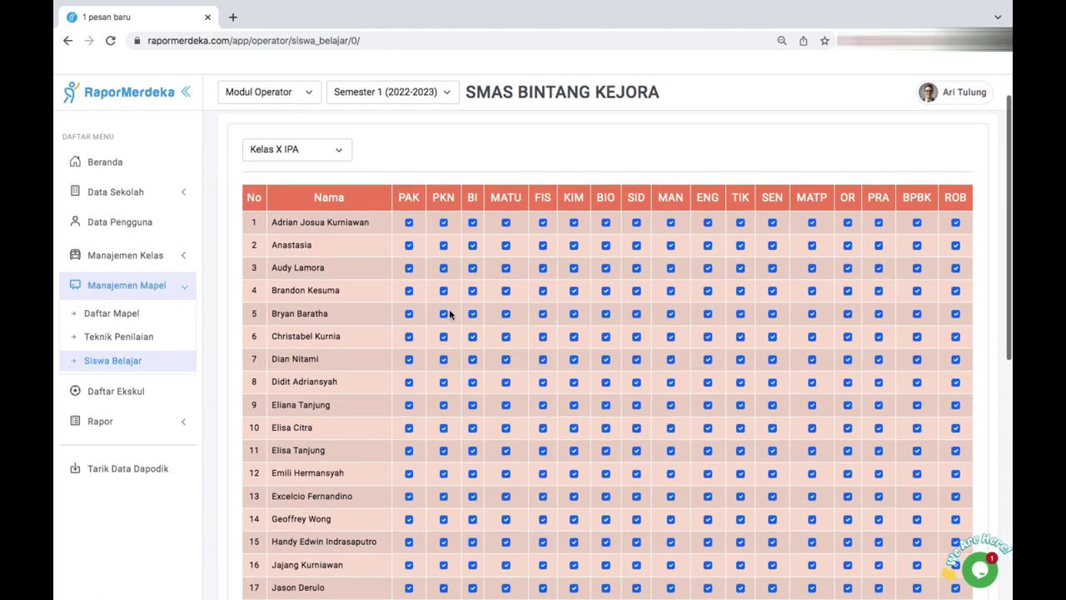
{"action": "scroll", "coordinate": [450, 313], "scroll_direction": "down", "scroll_amount": 10}
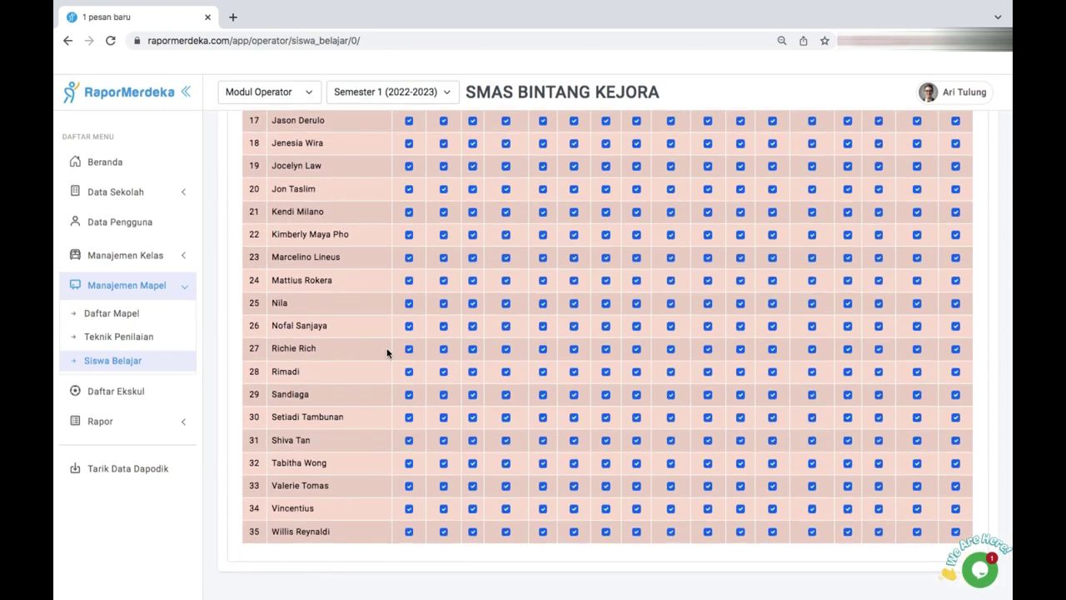
{"action": "left_click", "coordinate": [741, 304]}
{"action": "left_click", "coordinate": [771, 303]}
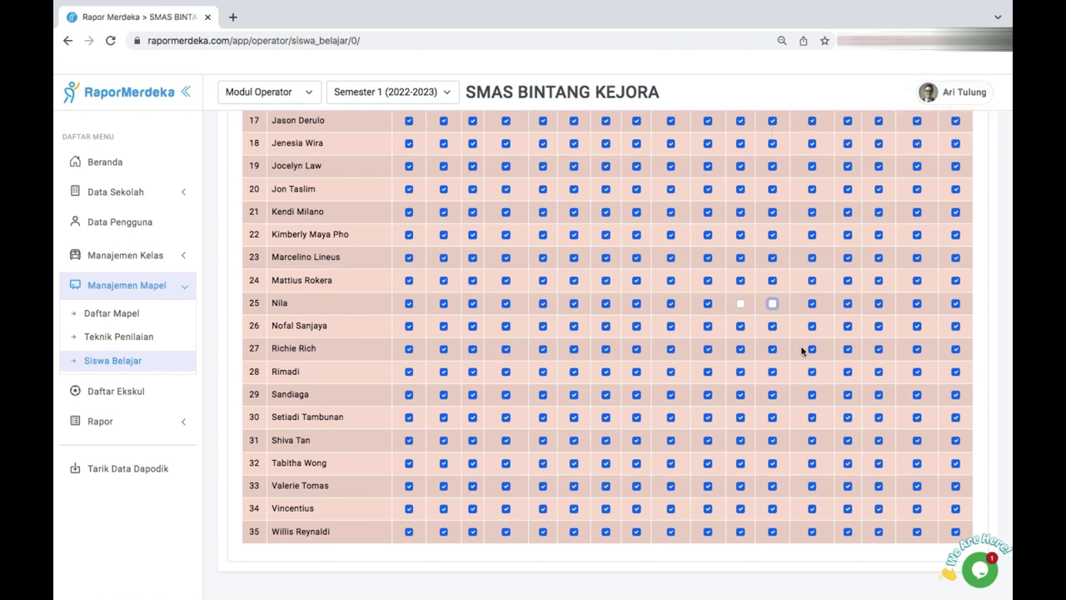
{"action": "scroll", "coordinate": [803, 350], "scroll_direction": "up", "scroll_amount": 5}
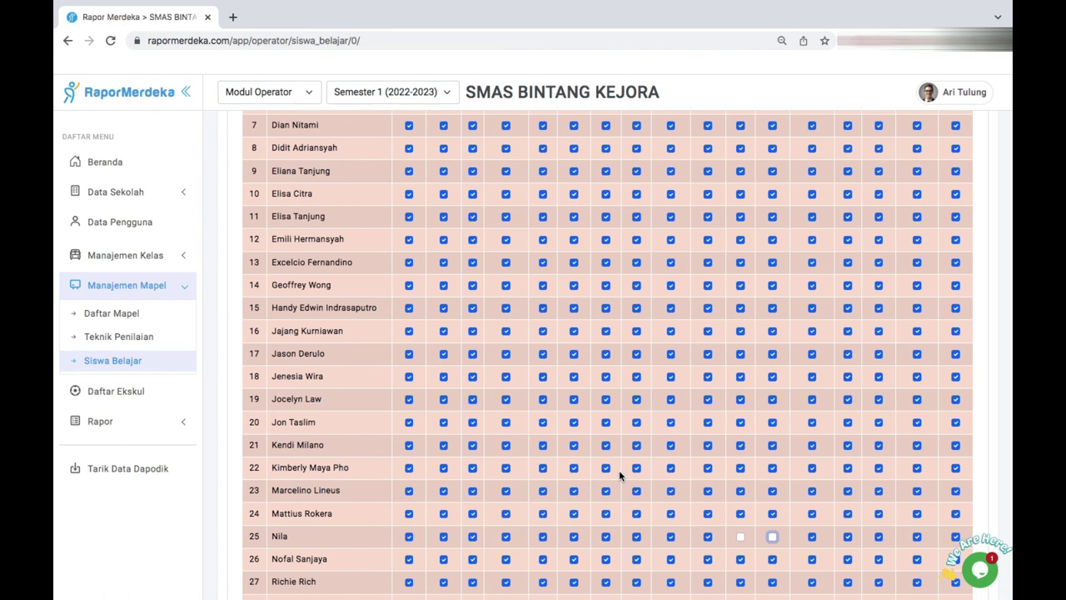
Add a new Guru record in Data Pengguna with the teacher's name and NIK, save it, and check it in the list.
{"action": "left_click", "coordinate": [130, 314]}
{"action": "left_click", "coordinate": [426, 186]}
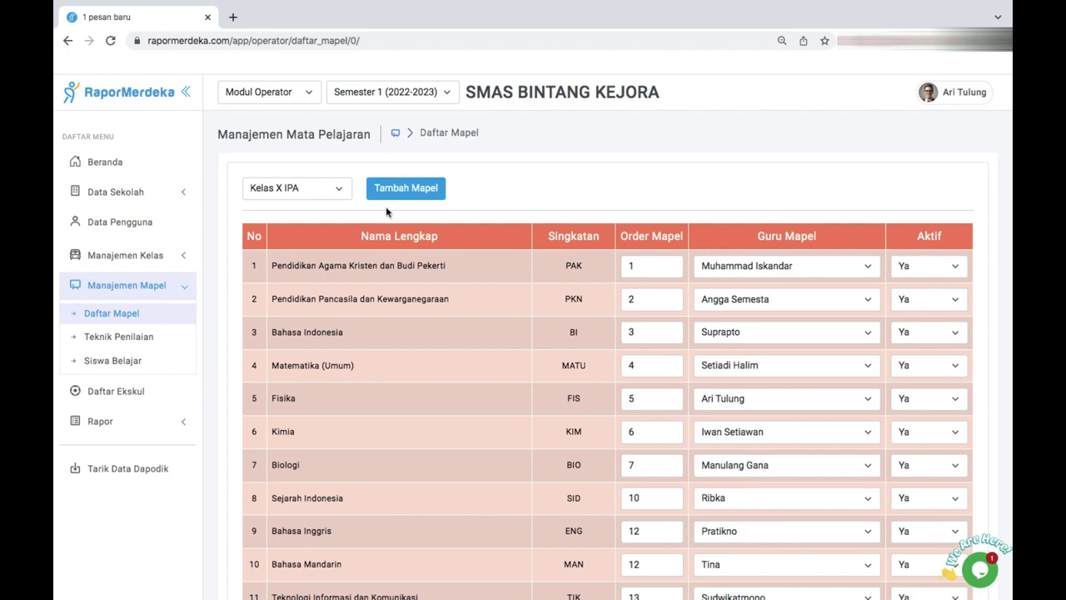
{"action": "left_click", "coordinate": [150, 231]}
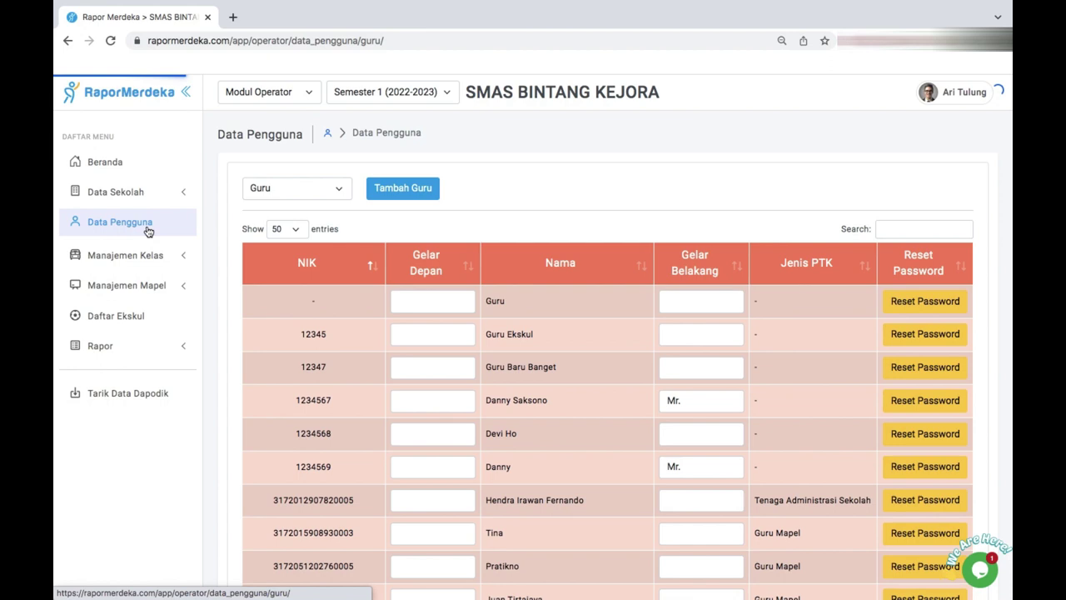
{"action": "left_click", "coordinate": [419, 191]}
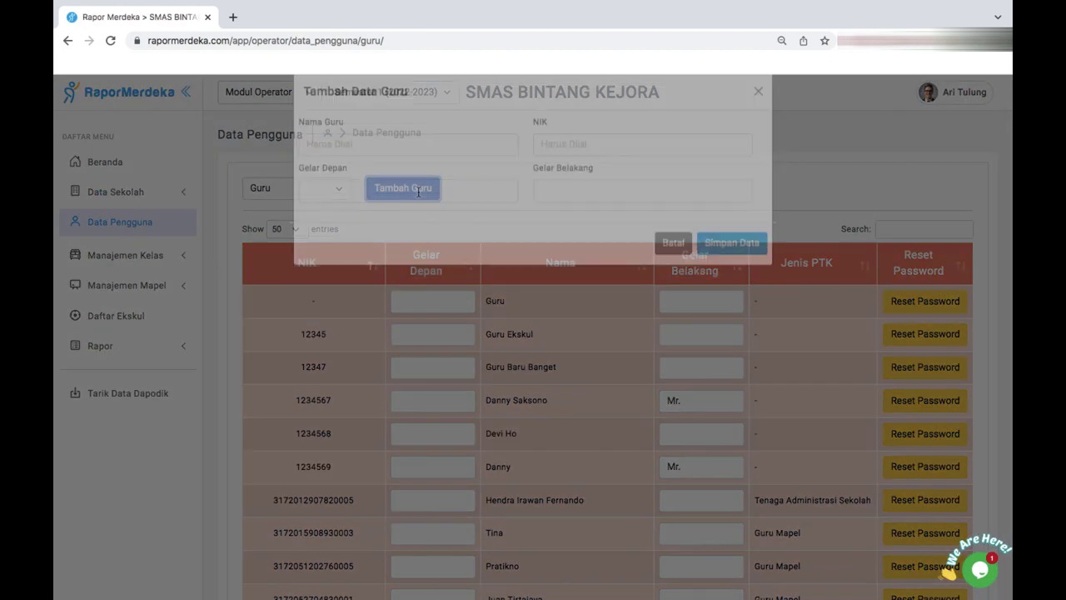
{"action": "left_click", "coordinate": [410, 166]}
{"action": "type", "text": "Hasan"}
{"action": "left_click", "coordinate": [585, 163]}
{"action": "type", "text": "123123123123"}
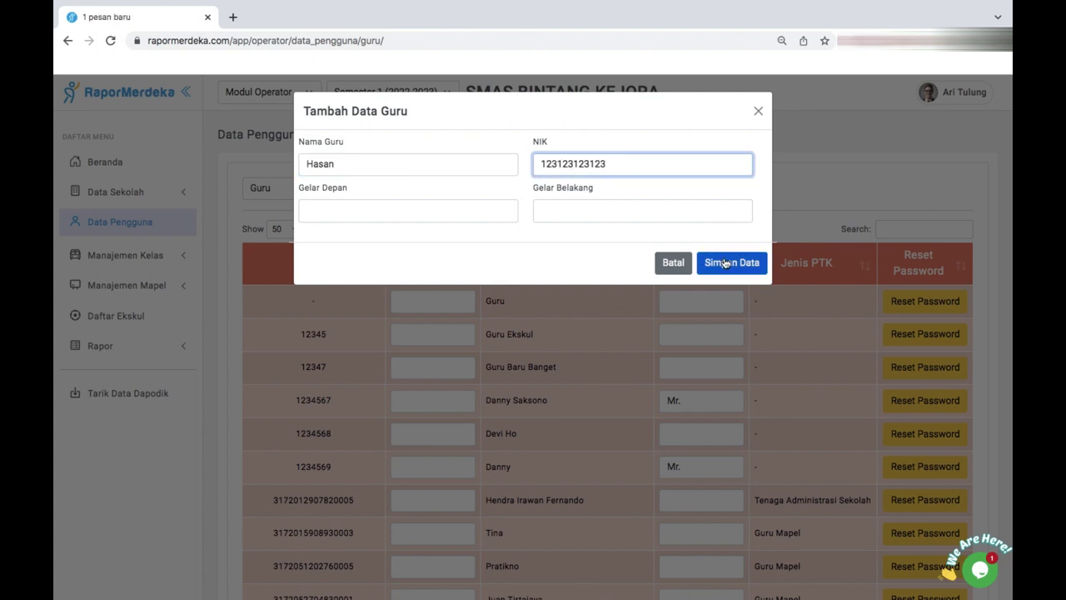
{"action": "left_click", "coordinate": [726, 262]}
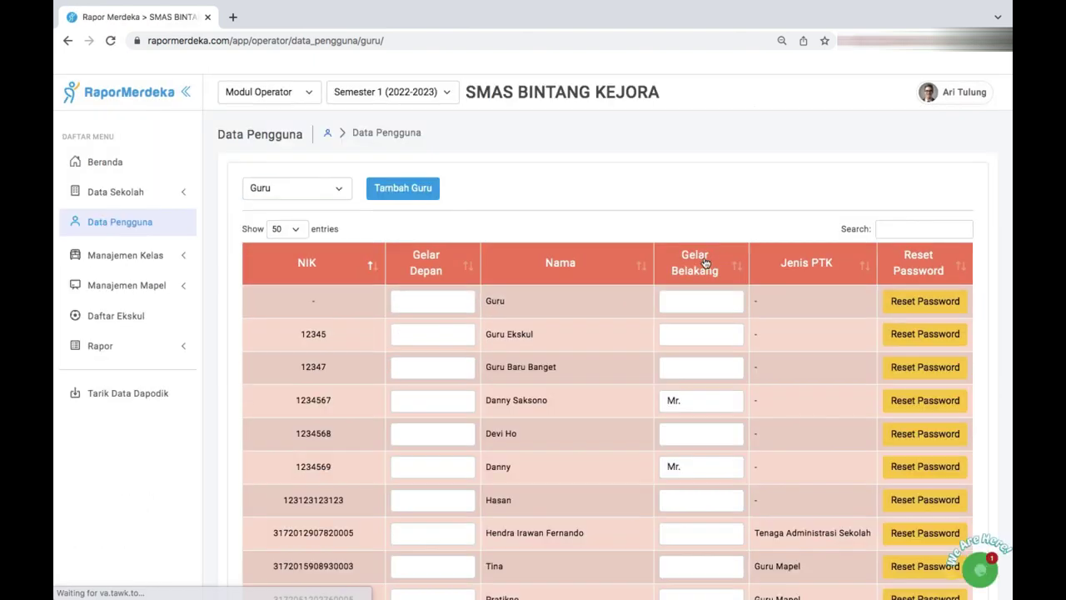
{"action": "scroll", "coordinate": [559, 391], "scroll_direction": "down", "scroll_amount": 10}
{"action": "scroll", "coordinate": [560, 391], "scroll_direction": "up", "scroll_amount": 2}
{"action": "scroll", "coordinate": [505, 178], "scroll_direction": "up", "scroll_amount": 5}
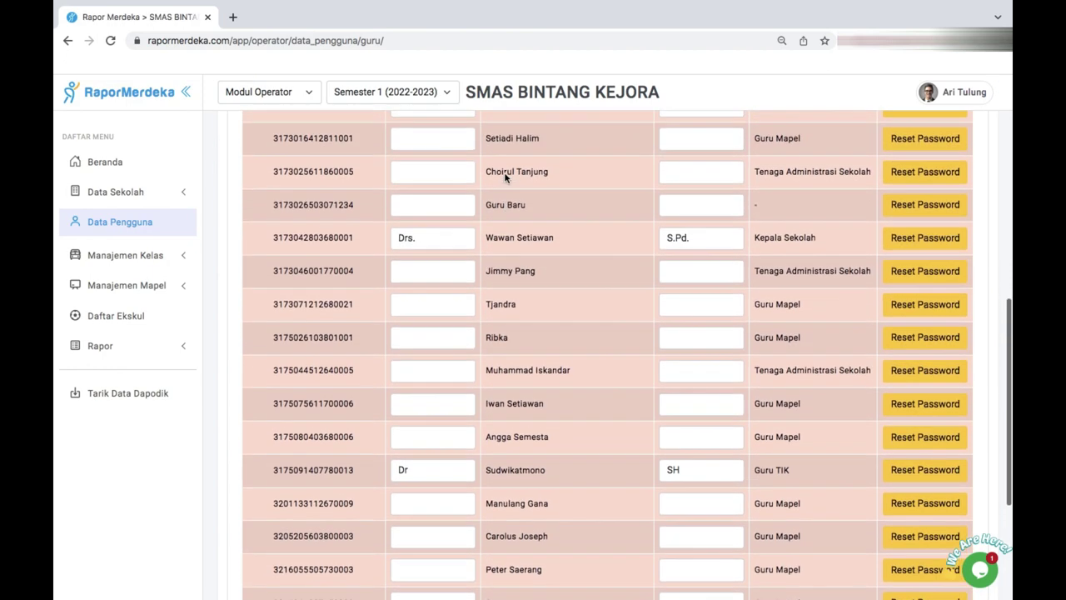
{"action": "scroll", "coordinate": [505, 178], "scroll_direction": "up", "scroll_amount": 1}
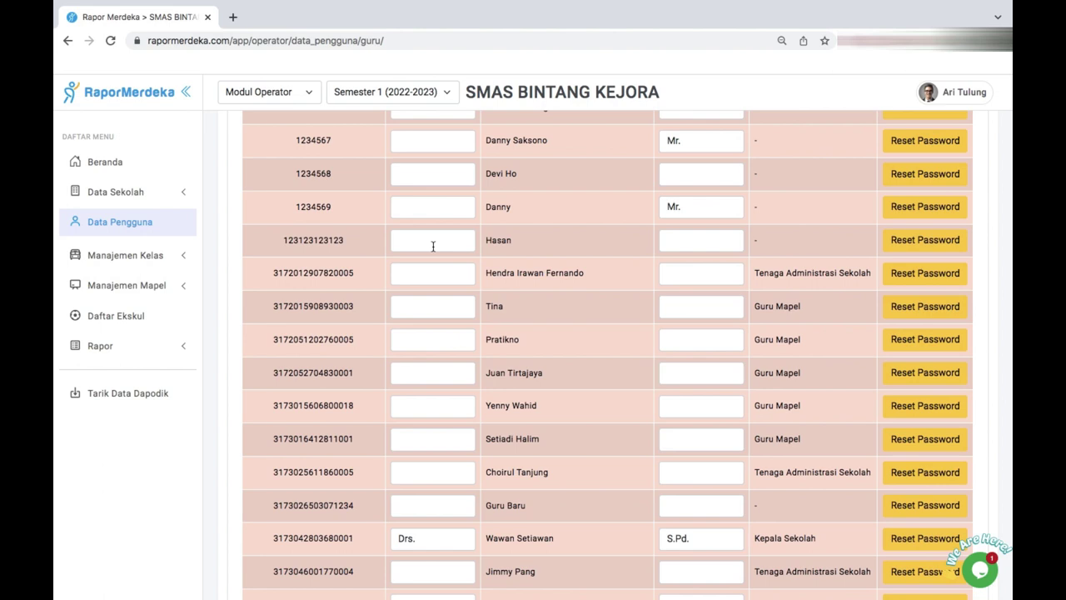
Add the subject Teknik Informasi, abbreviated TIK, for all Kelas 10 classes with the newly added teacher as Guru Mapel, and save the subject list.
{"action": "left_click", "coordinate": [120, 291]}
{"action": "left_click", "coordinate": [120, 316]}
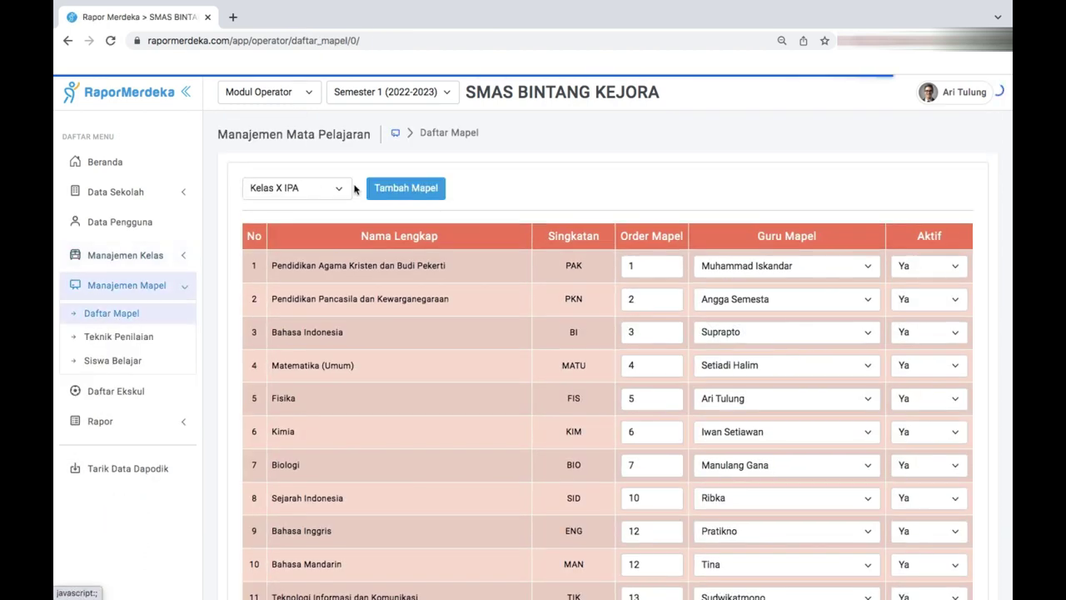
{"action": "left_click", "coordinate": [392, 189]}
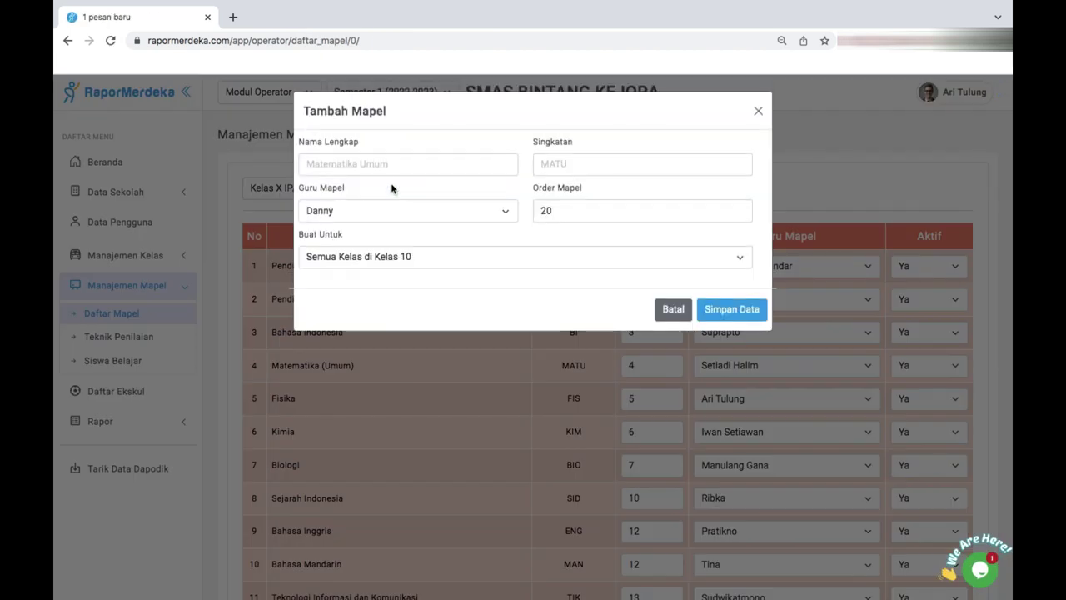
{"action": "left_click", "coordinate": [389, 173]}
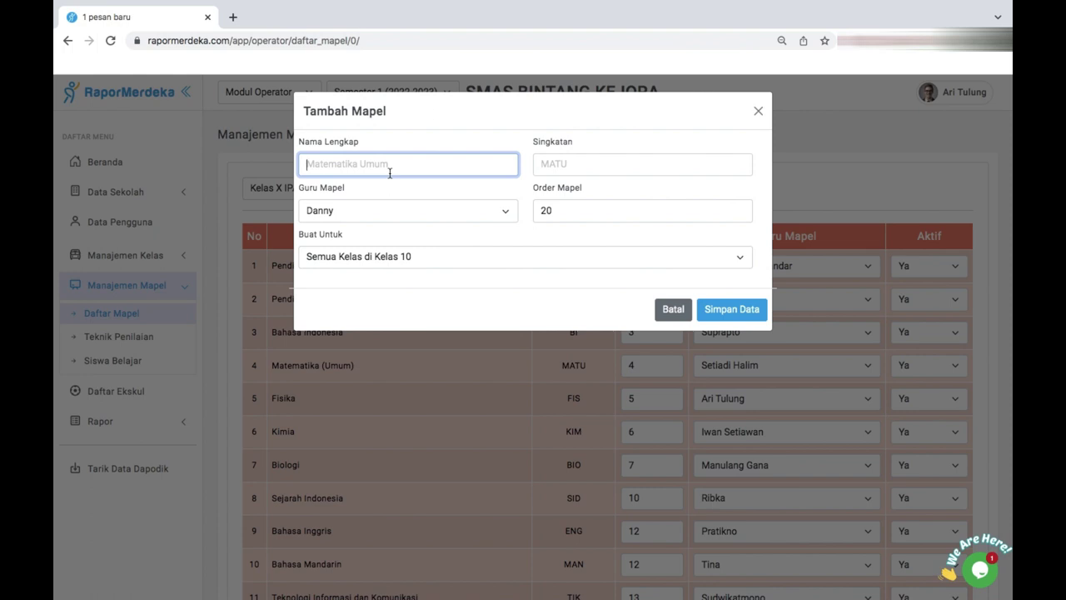
{"action": "type", "text": "Teknik Informasi"}
{"action": "left_click", "coordinate": [617, 164]}
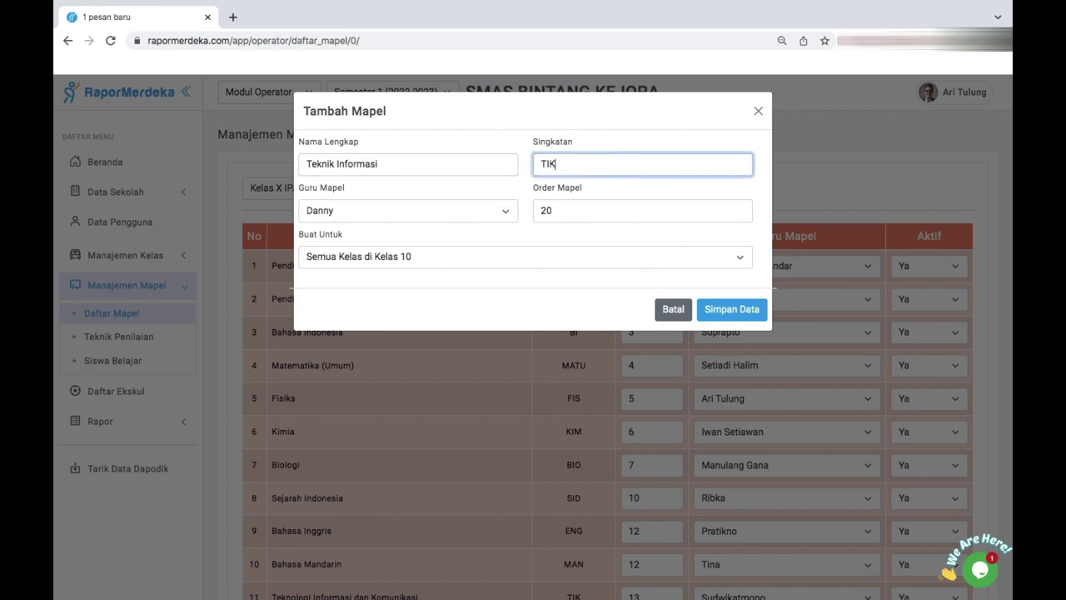
{"action": "left_click", "coordinate": [442, 218]}
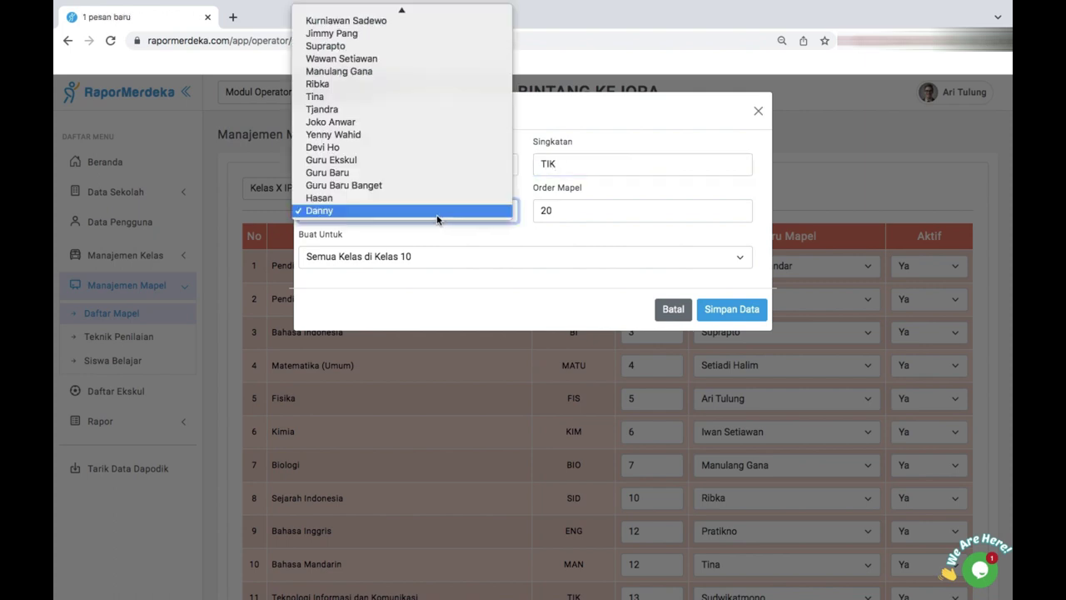
{"action": "left_click", "coordinate": [417, 200]}
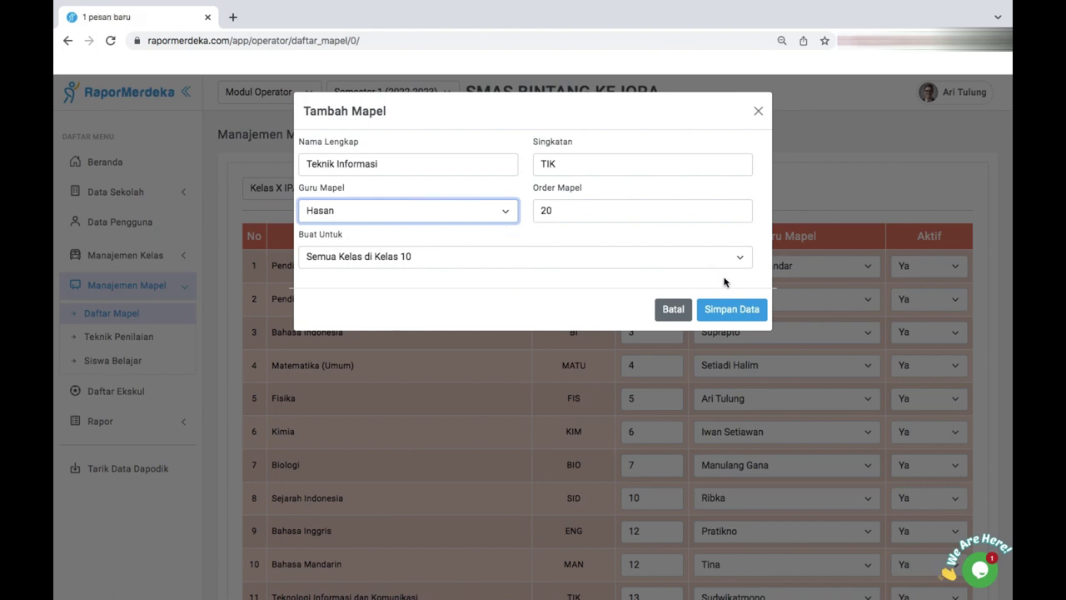
{"action": "left_click", "coordinate": [731, 308]}
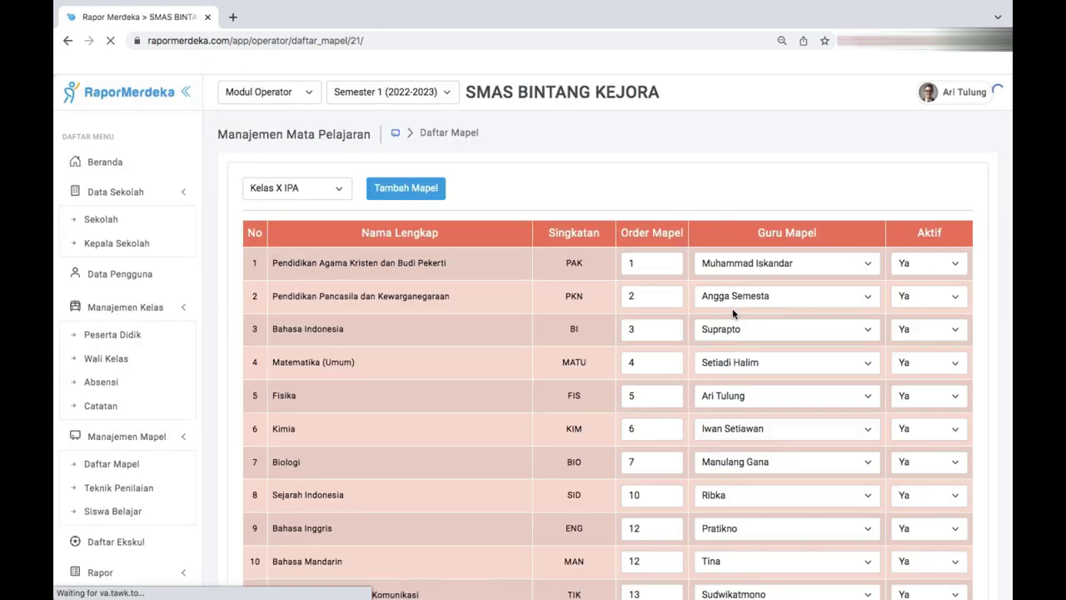
{"action": "scroll", "coordinate": [716, 358], "scroll_direction": "down", "scroll_amount": 5}
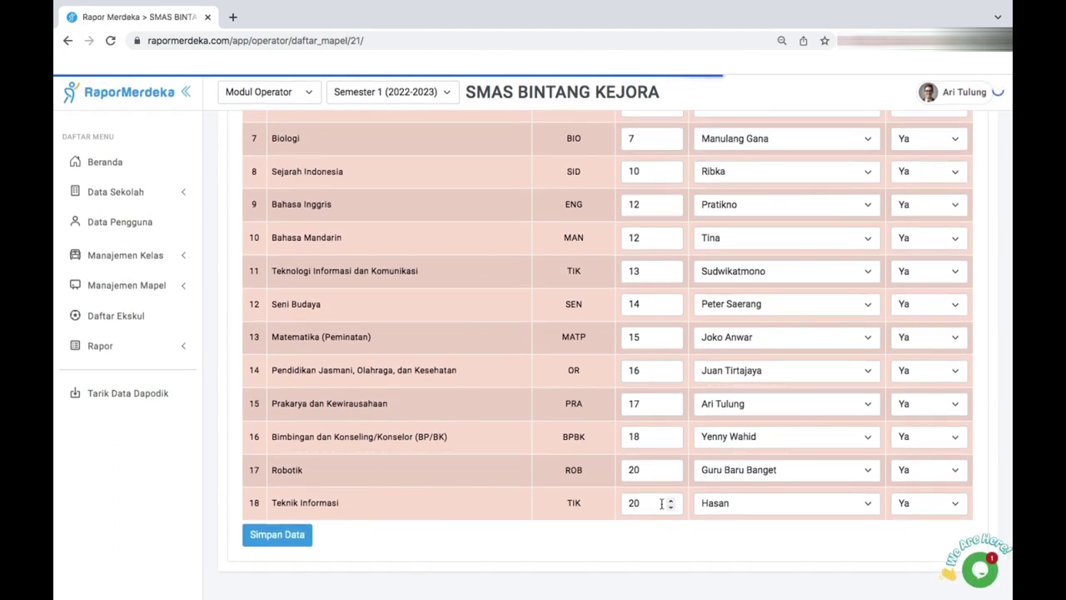
{"action": "left_click", "coordinate": [266, 539]}
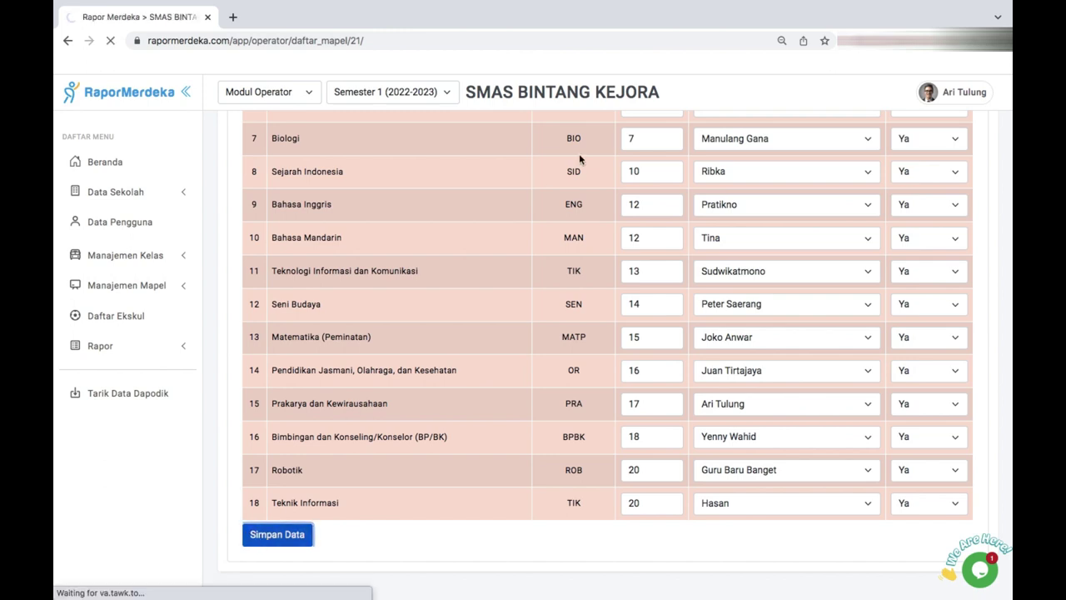